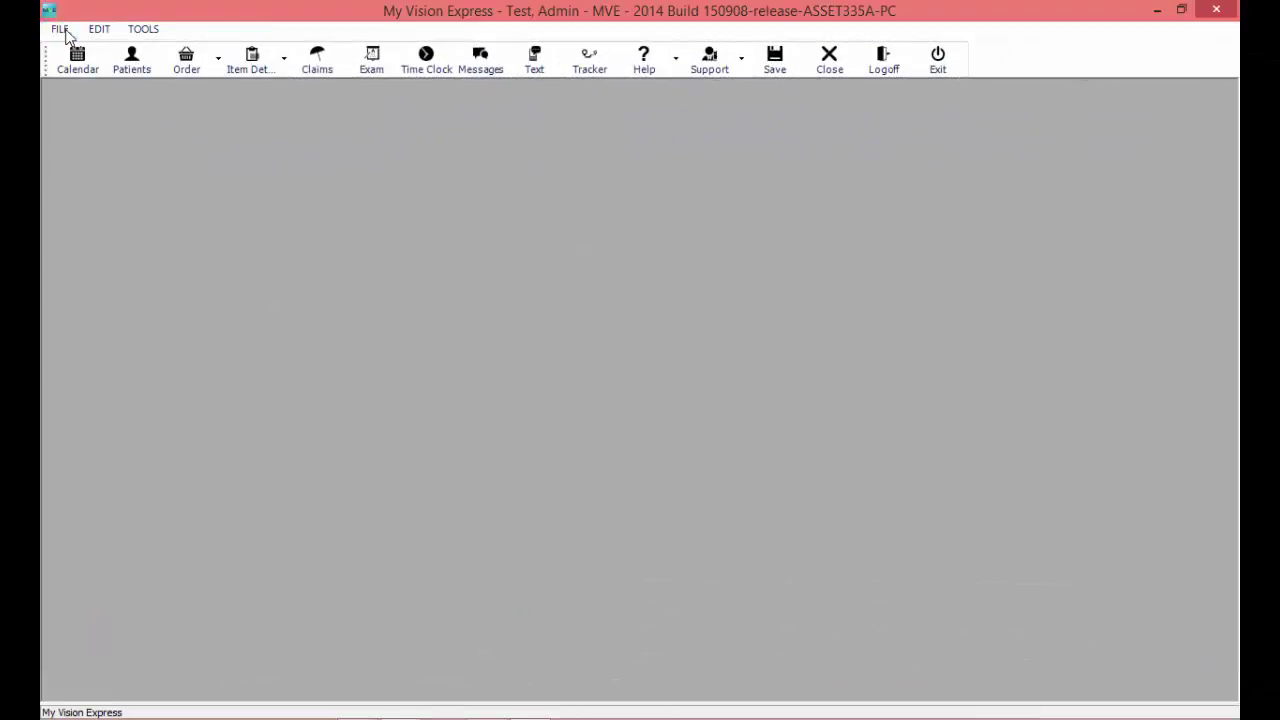
# Open the inventory Physical Counts window, agreeing to synchronize the inventory counts for all locations first.
pyautogui.click(60, 29)
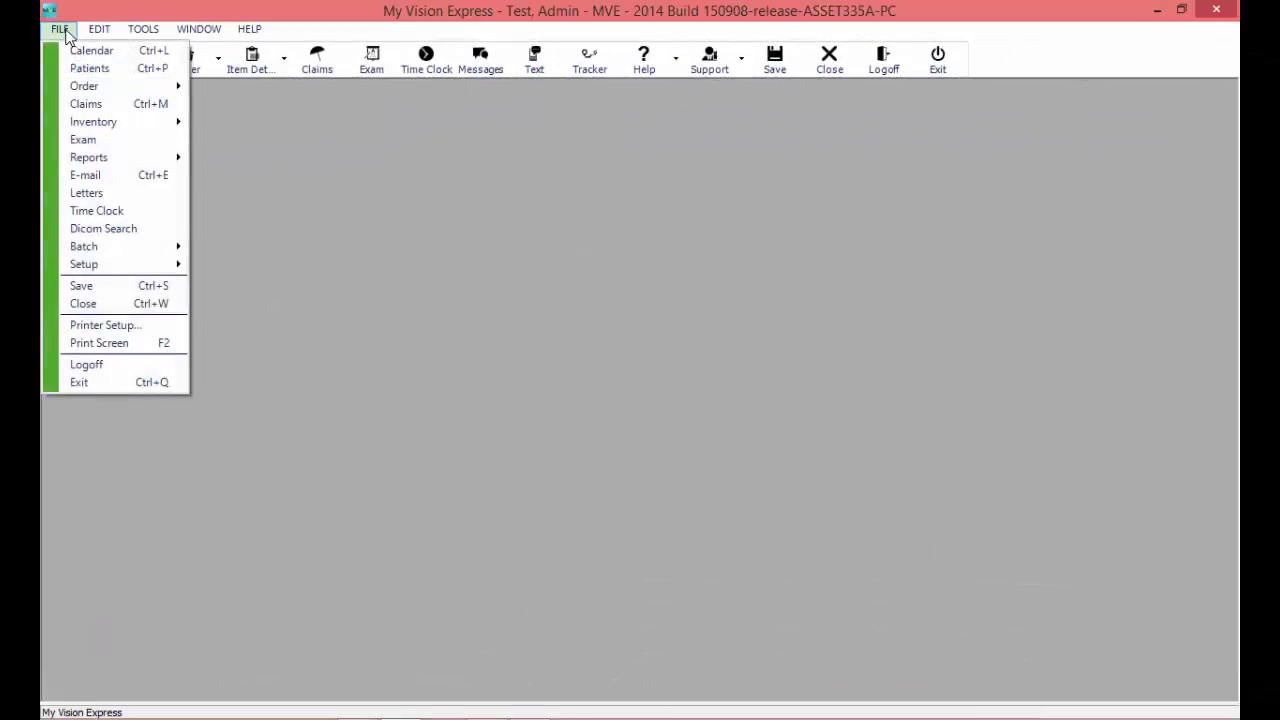
pyautogui.moveTo(131, 121)
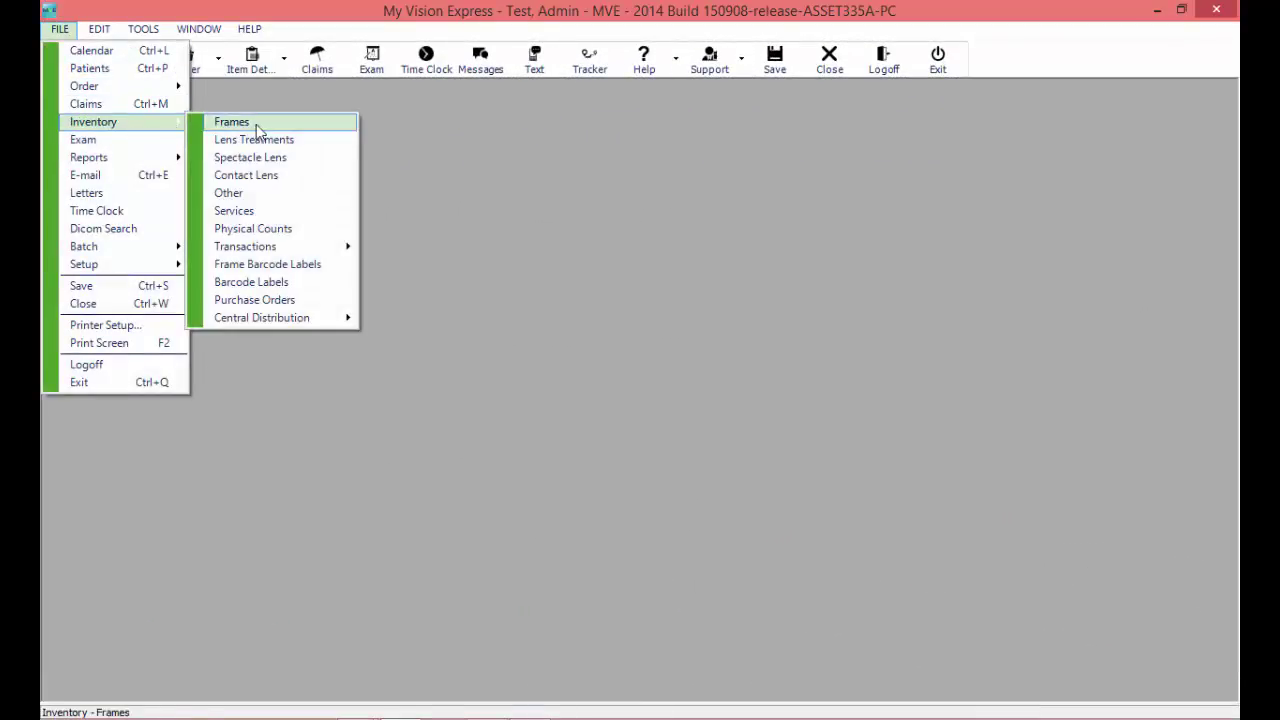
pyautogui.click(285, 229)
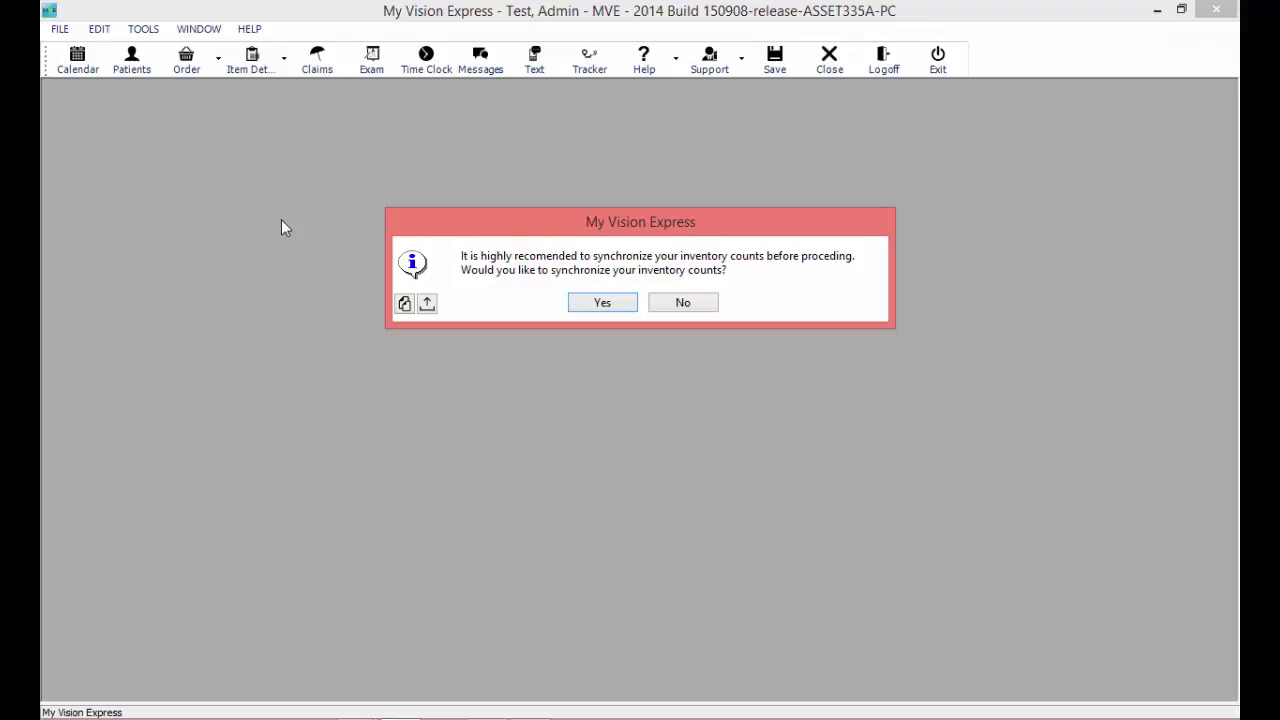
pyautogui.click(603, 303)
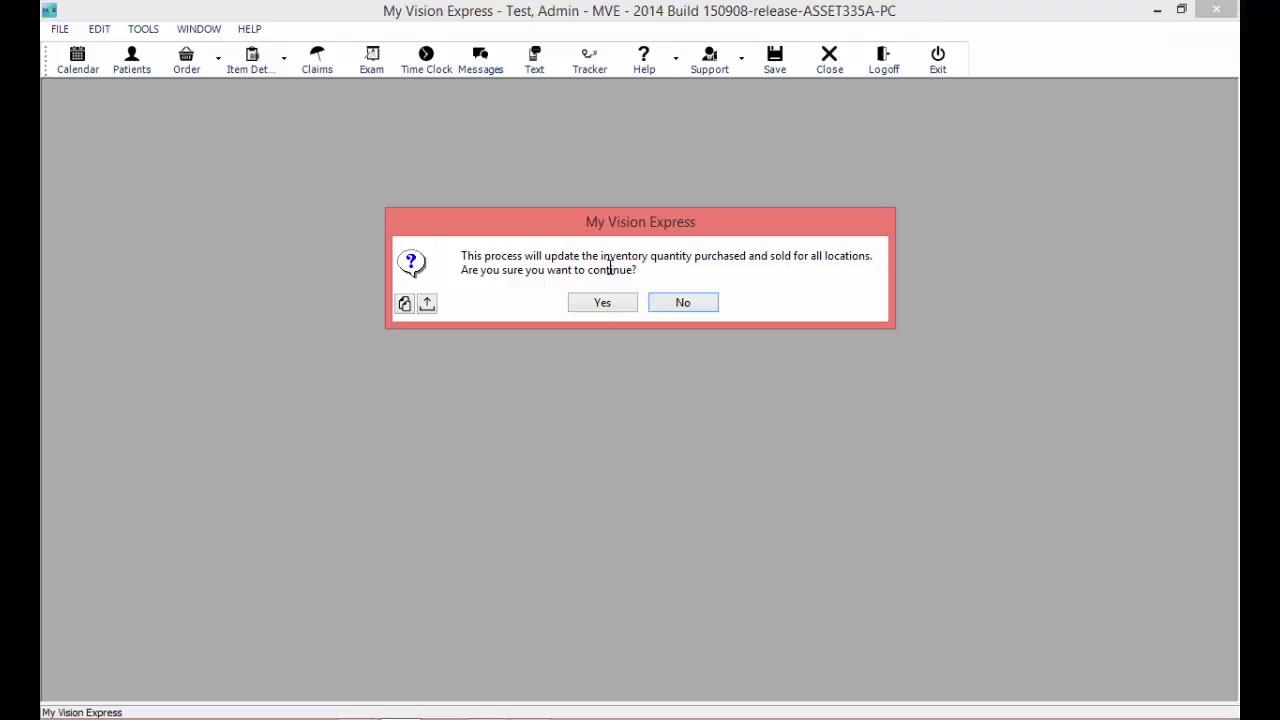
pyautogui.click(616, 303)
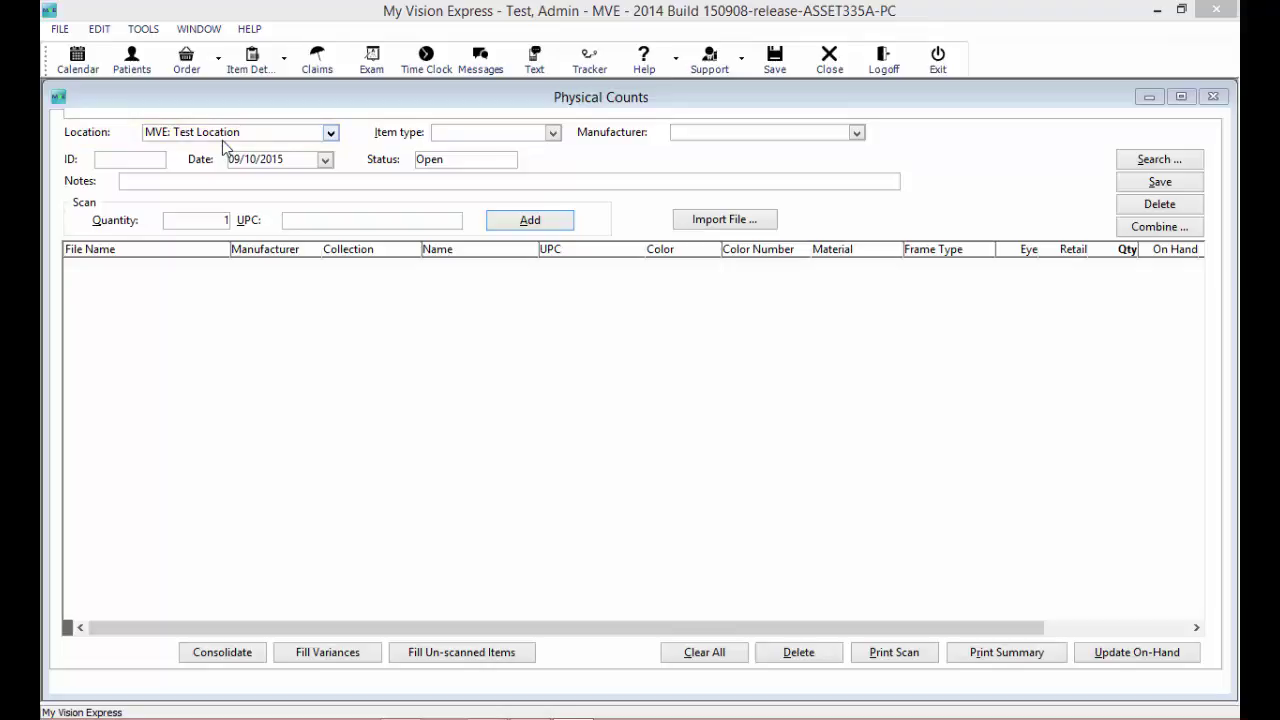
# Set the item type to Frames and import the file CSV Physical Counts - Sheet1.csv from the Desktop into the count.
pyautogui.click(553, 135)
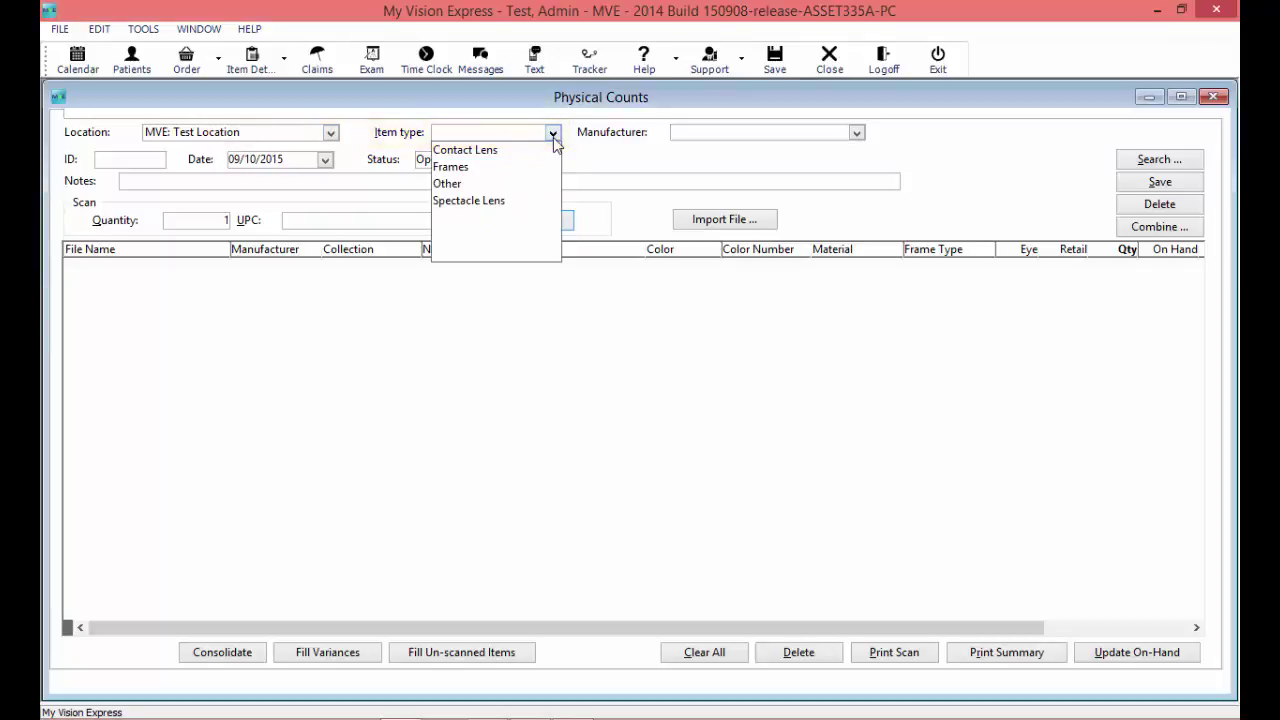
pyautogui.click(450, 166)
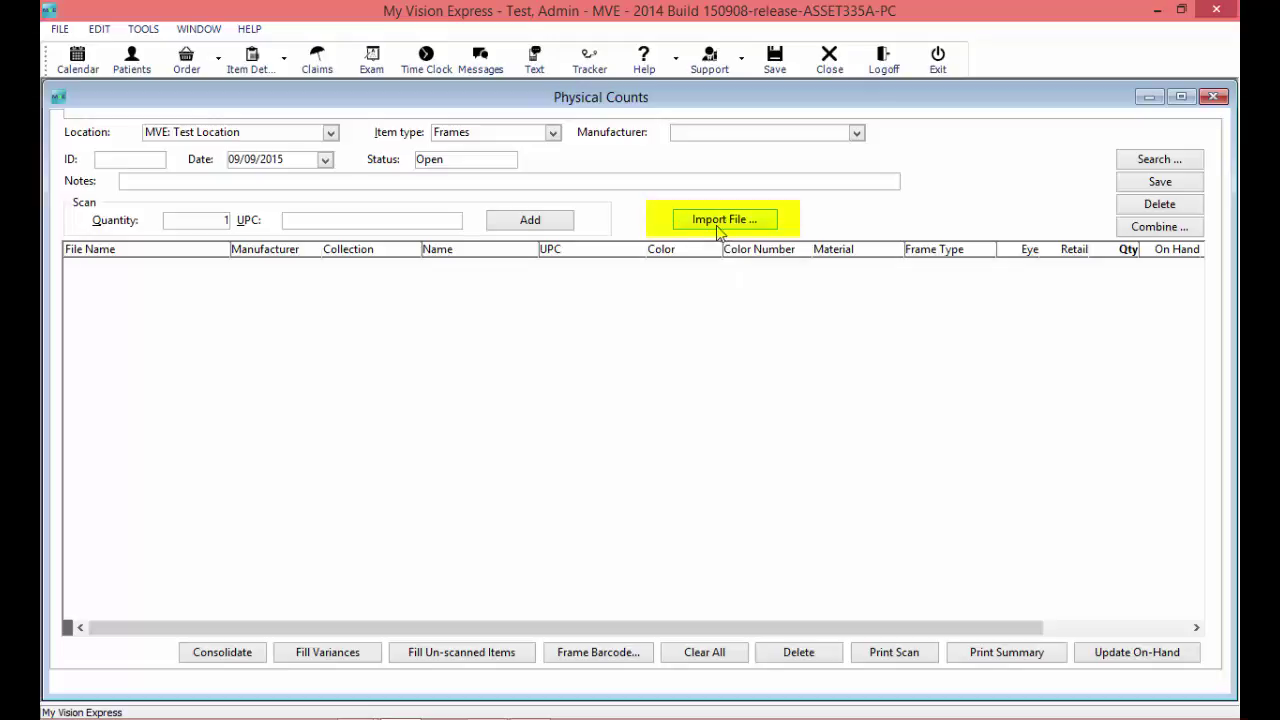
pyautogui.click(716, 222)
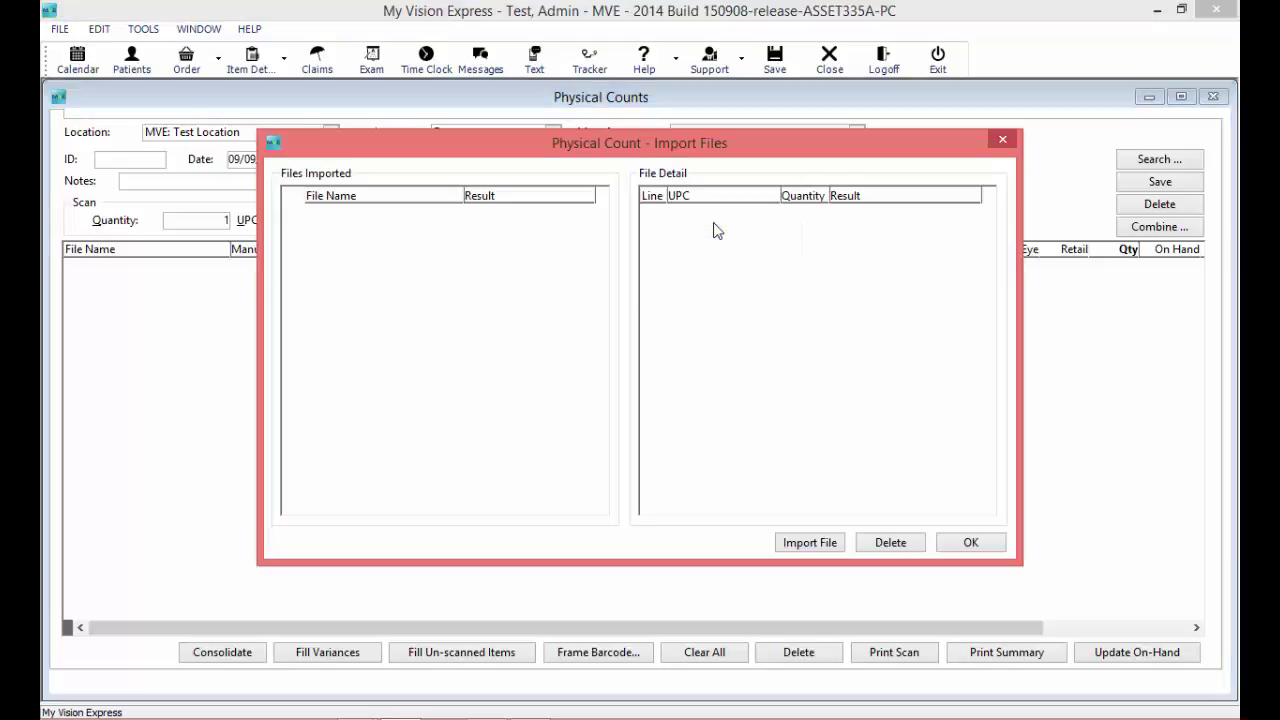
pyautogui.click(812, 543)
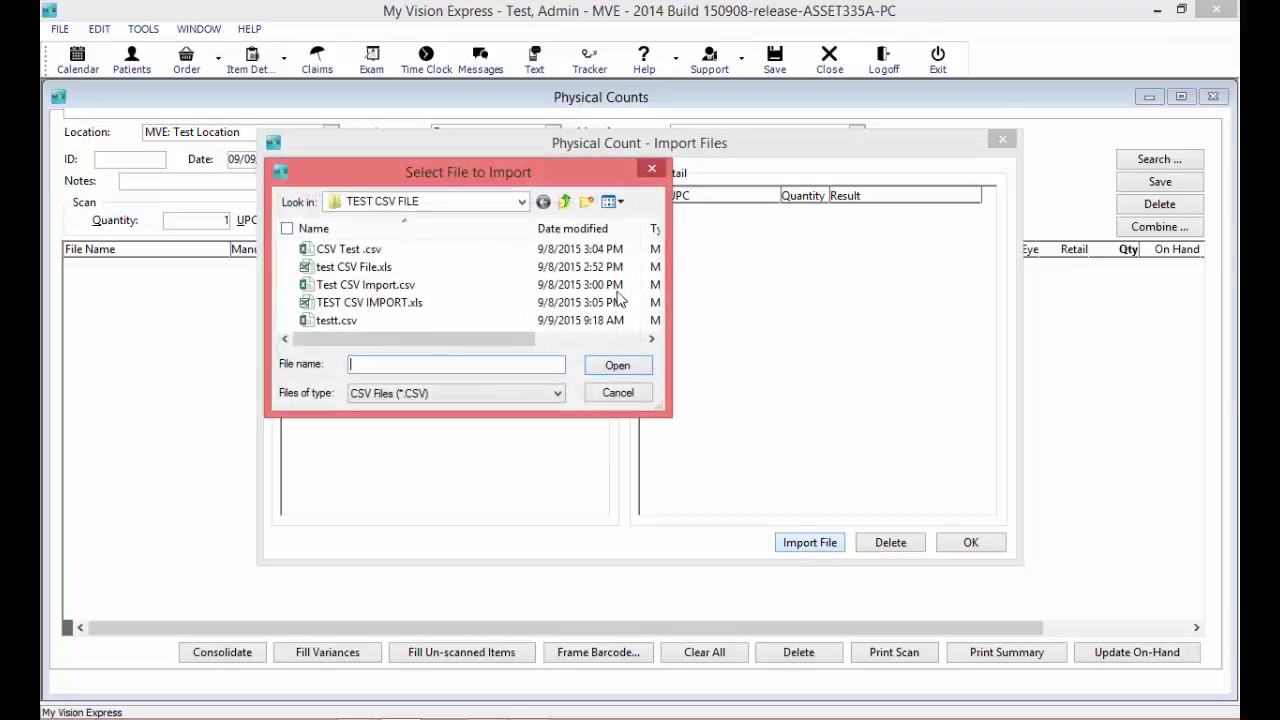
pyautogui.click(521, 202)
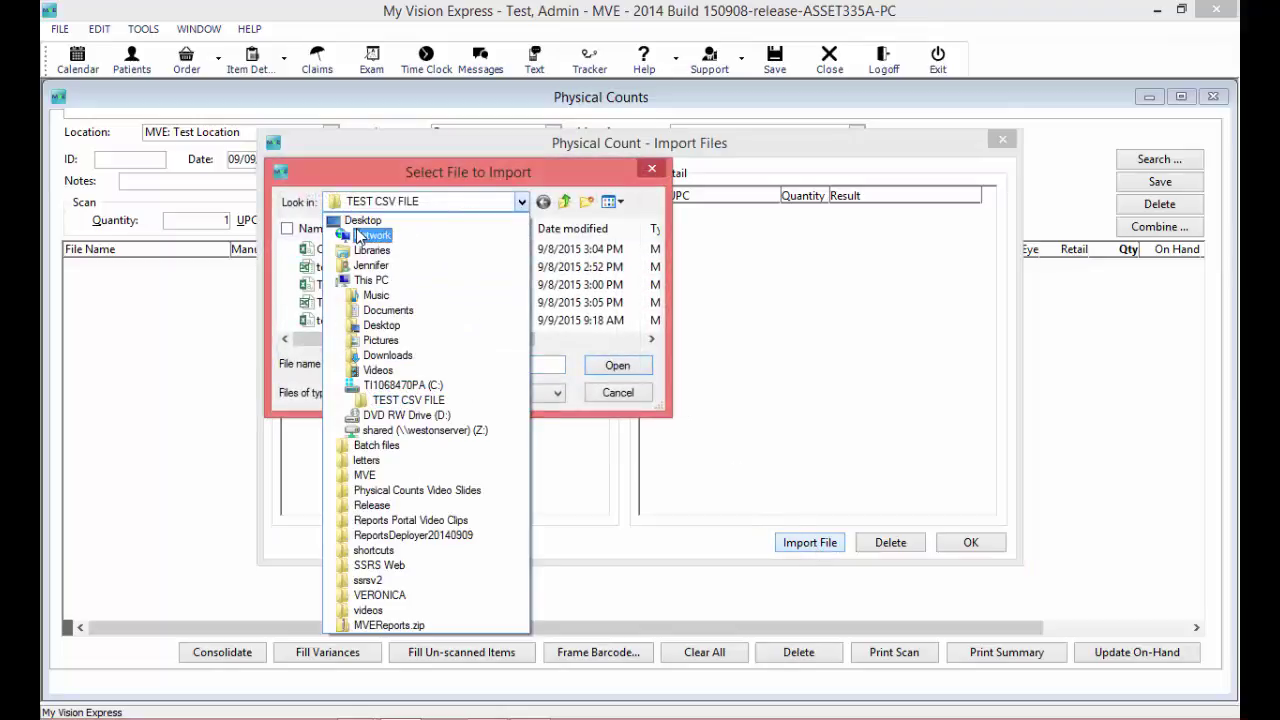
pyautogui.click(360, 221)
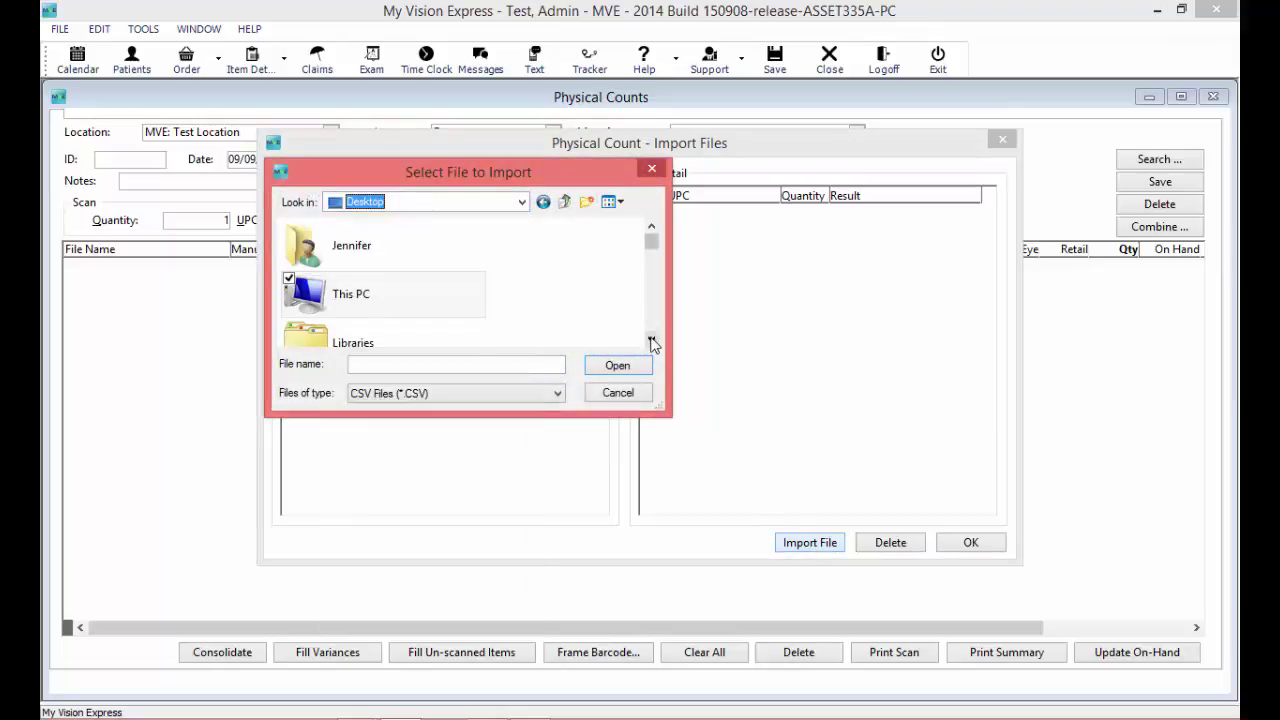
pyautogui.scroll(-10, 652, 343)
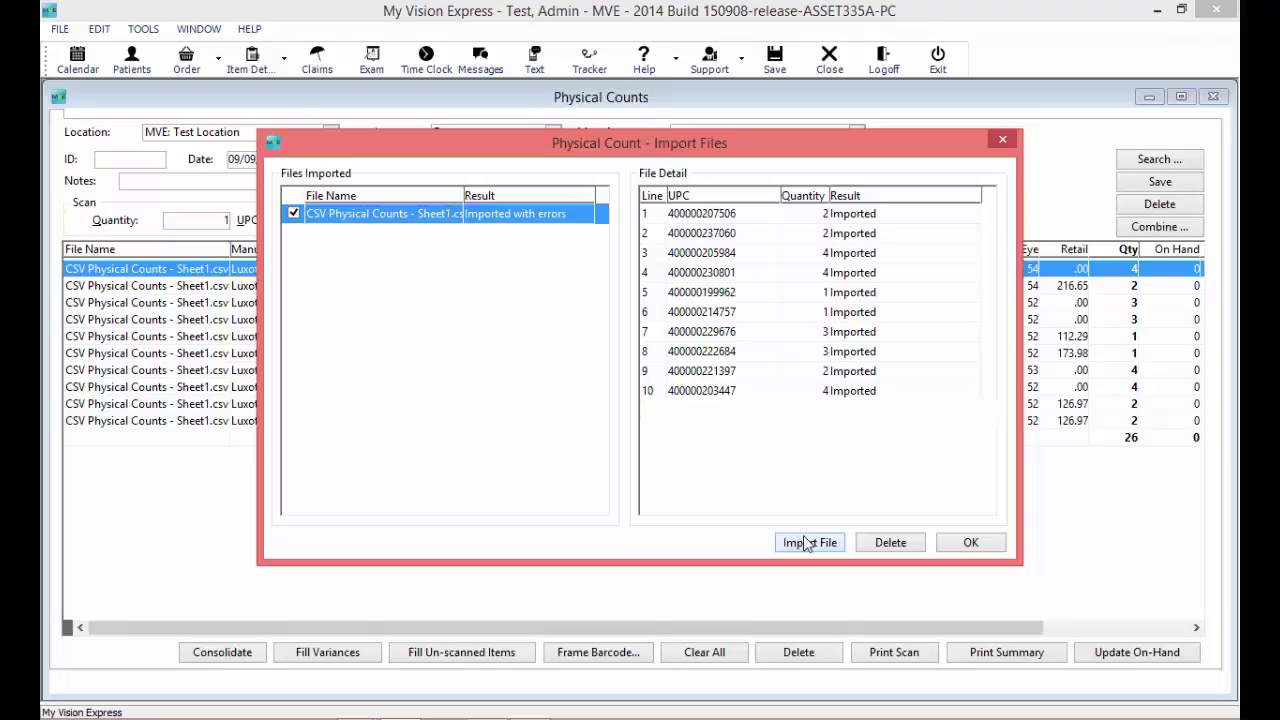
pyautogui.click(972, 546)
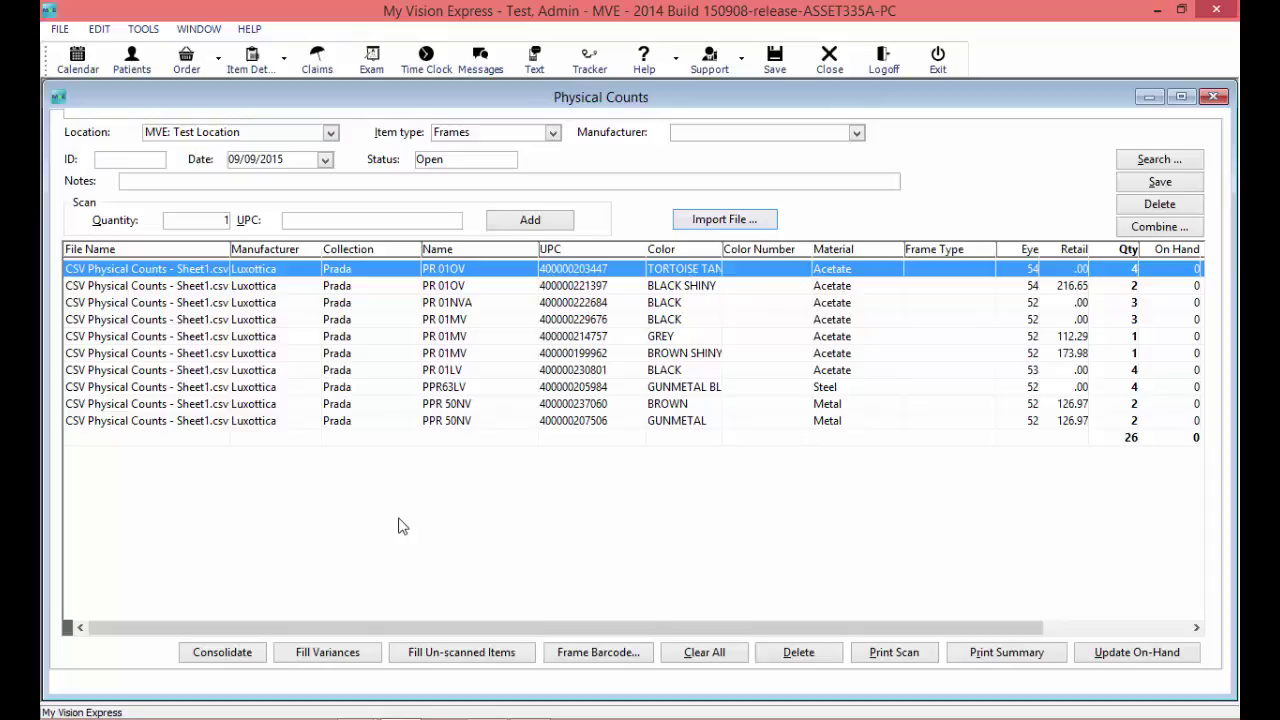
# Save the imported frames count and close the Physical Counts window.
pyautogui.press('alt')
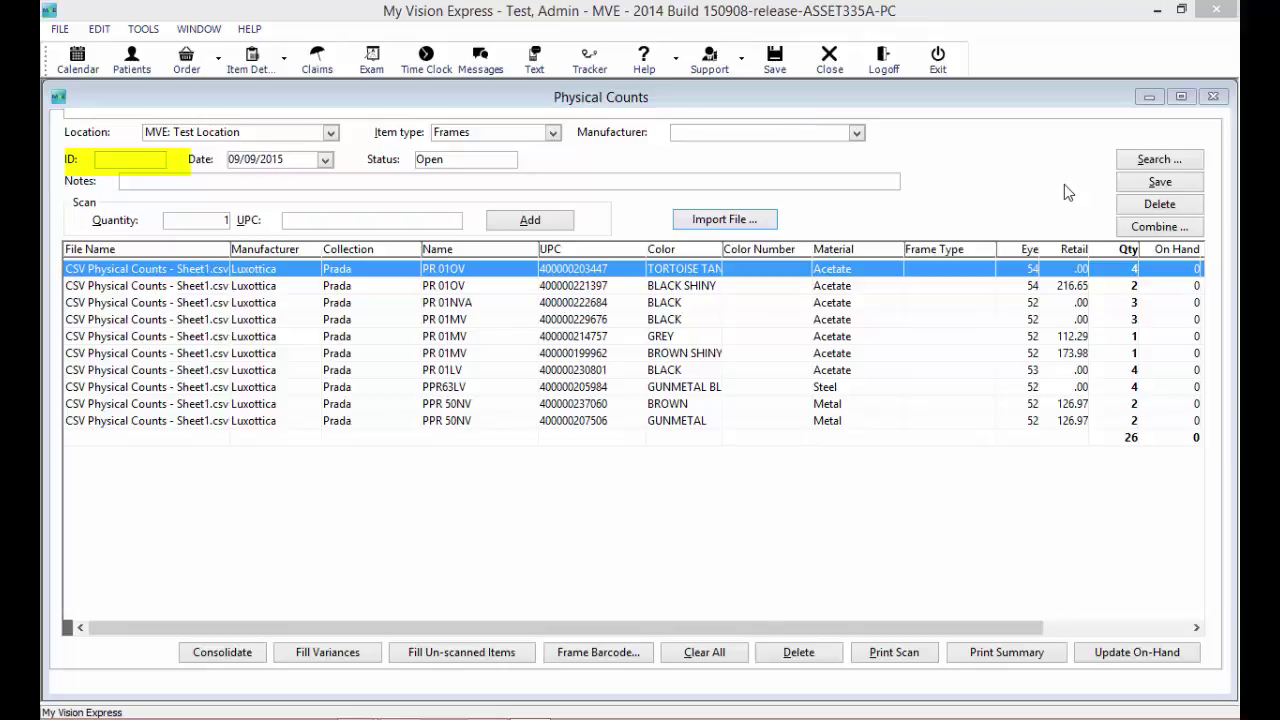
pyautogui.click(1160, 181)
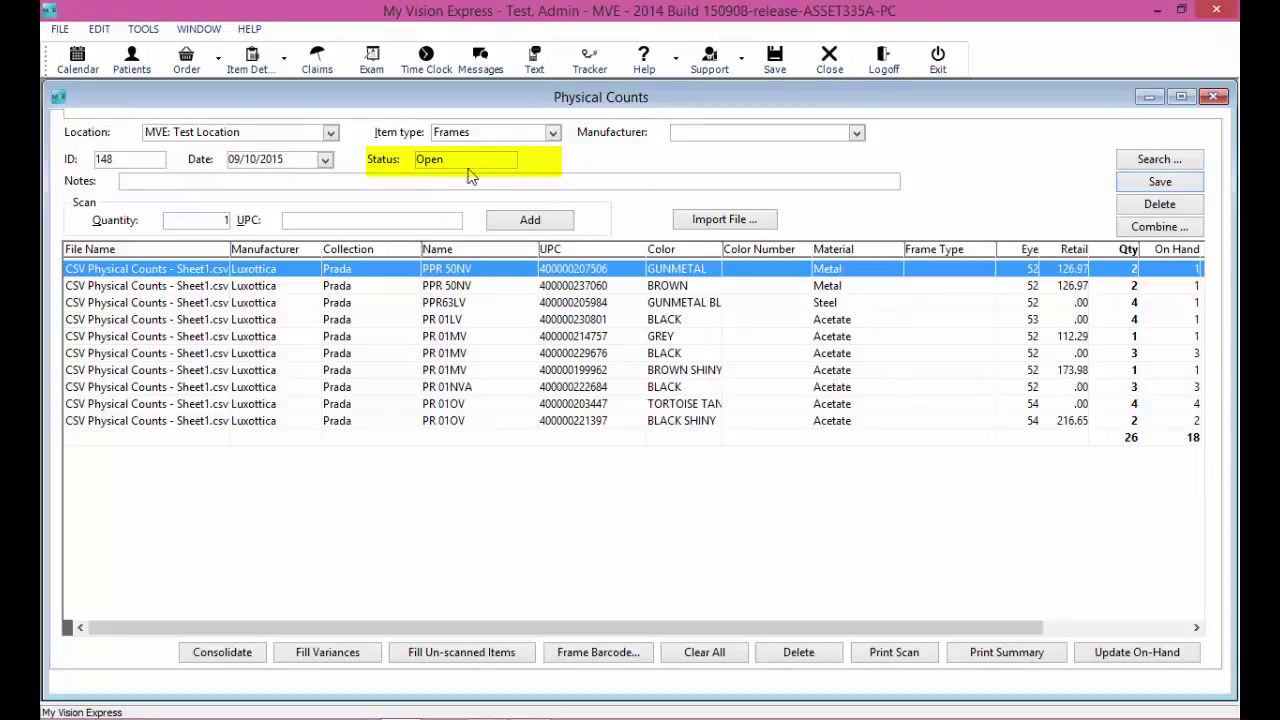
pyautogui.click(1212, 98)
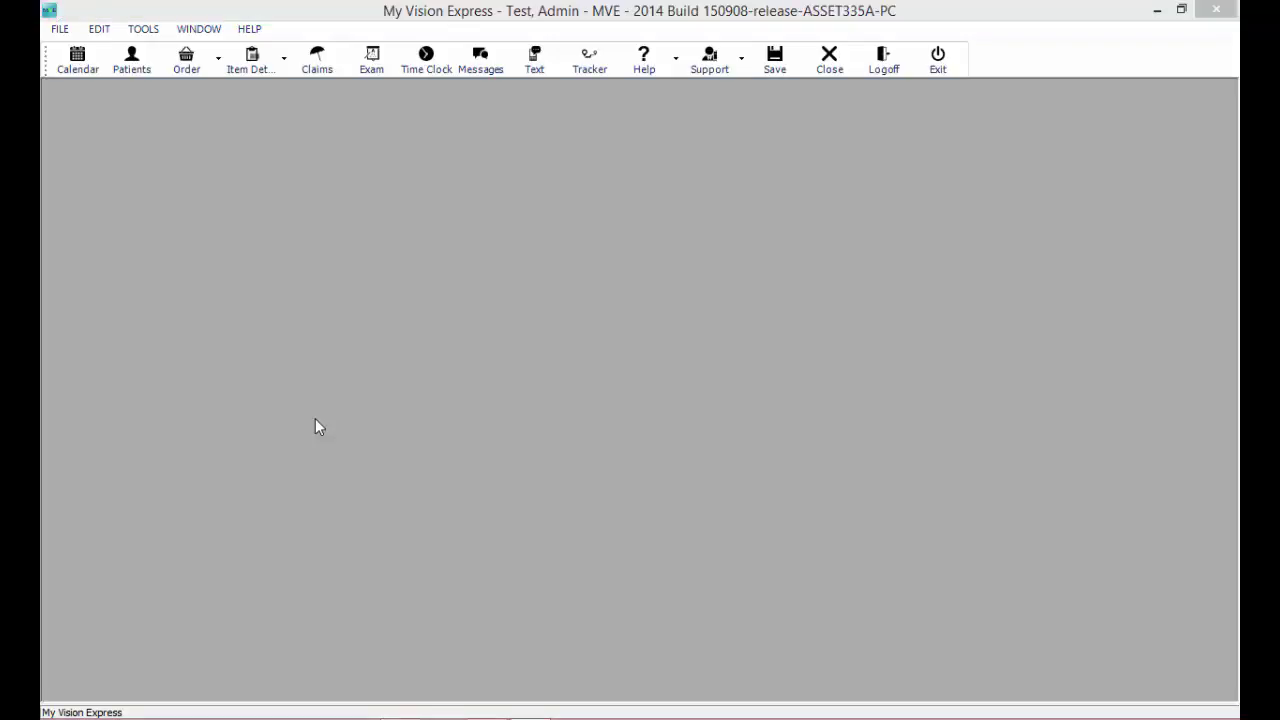
# Reopen inventory Physical Counts, accepting and confirming the synchronization of inventory counts.
pyautogui.click(60, 28)
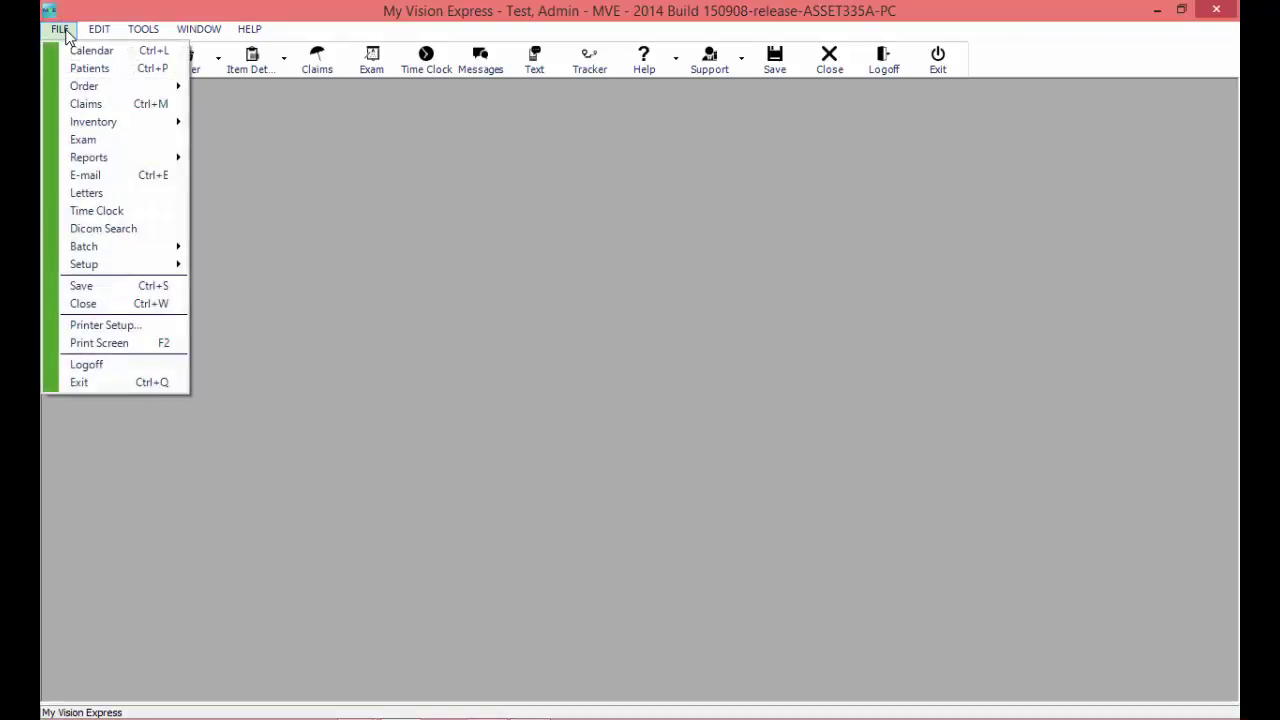
pyautogui.moveTo(130, 121)
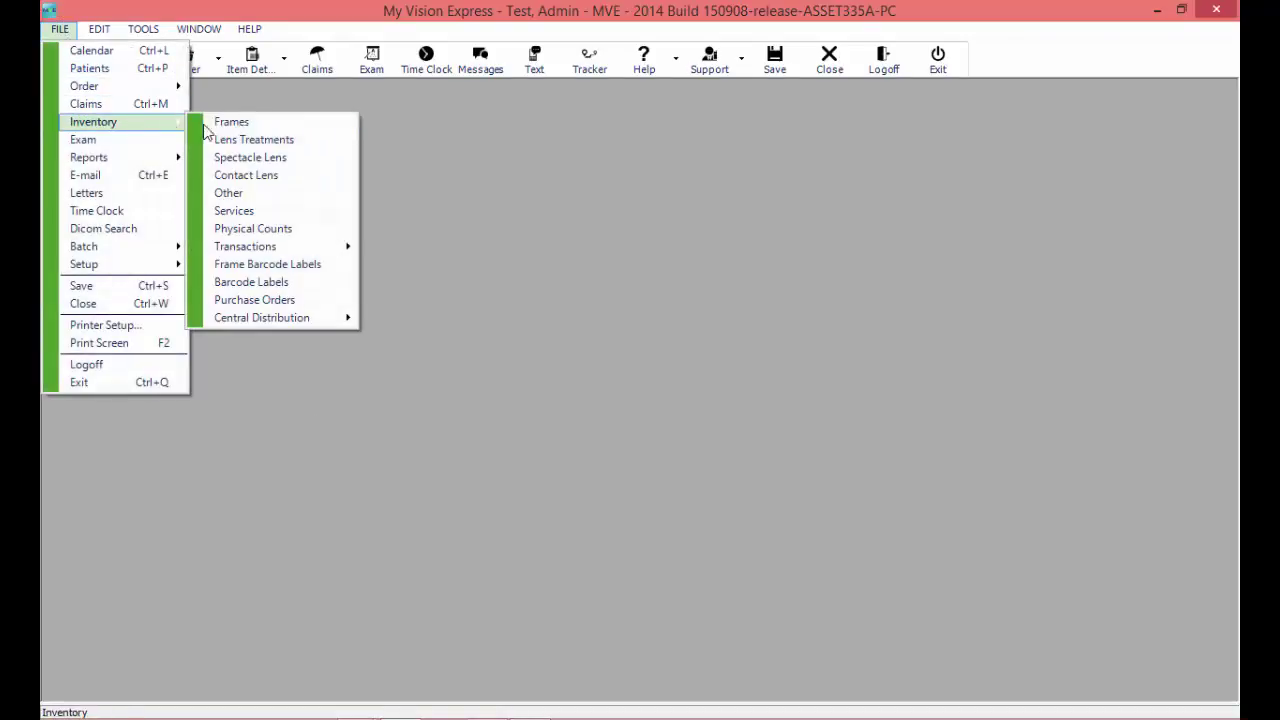
pyautogui.click(283, 229)
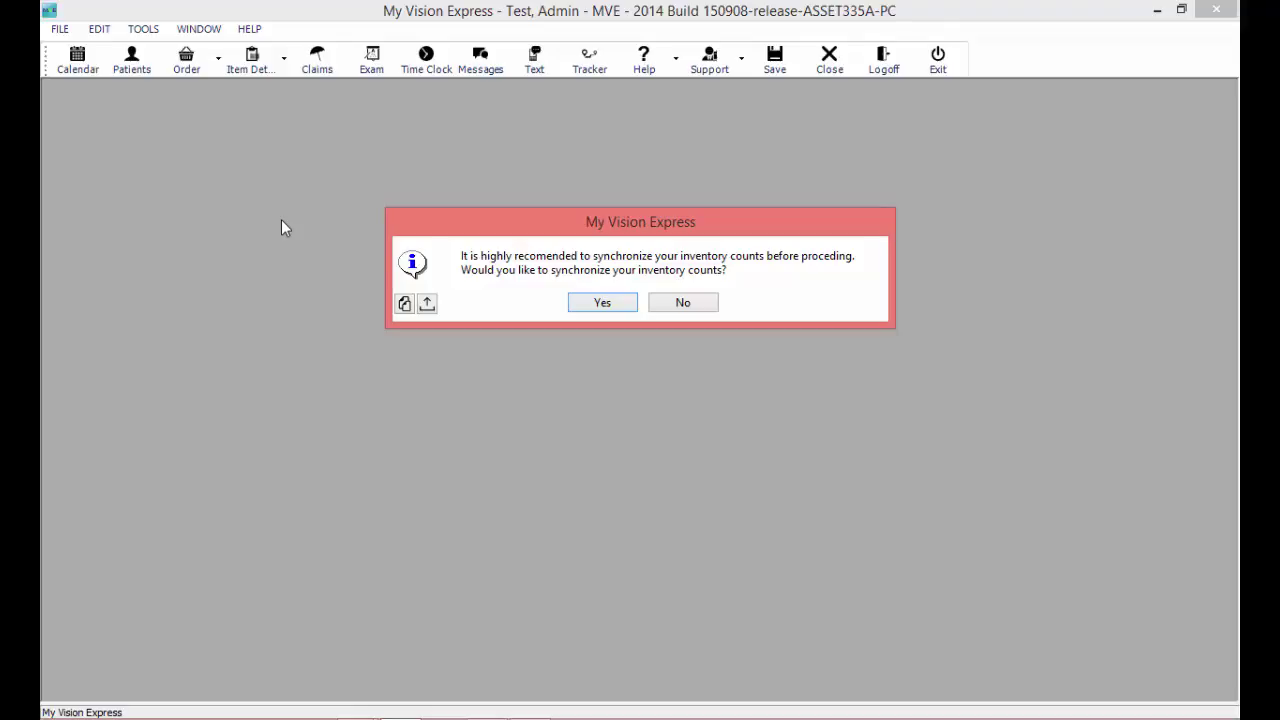
pyautogui.click(629, 308)
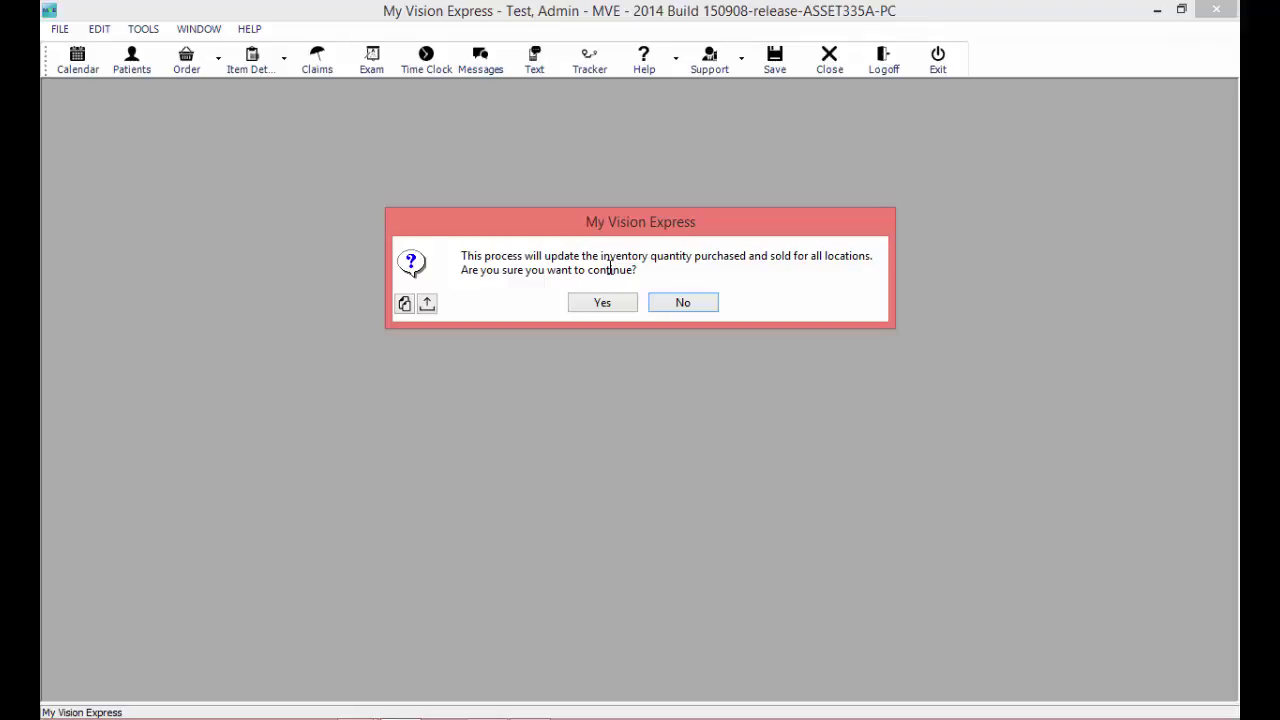
pyautogui.click(617, 305)
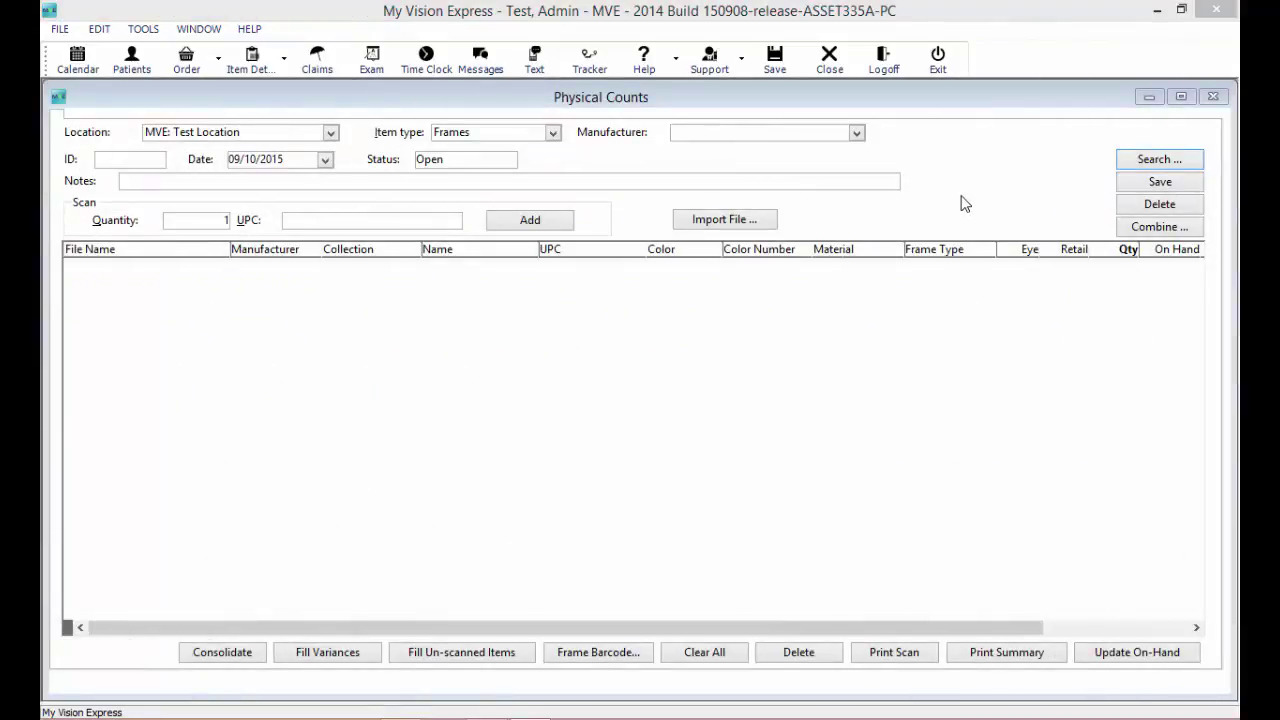
# Search for physical counts dated 09/10/2015 with status Open and load the Frames count for MVE: Test Location.
pyautogui.click(1163, 162)
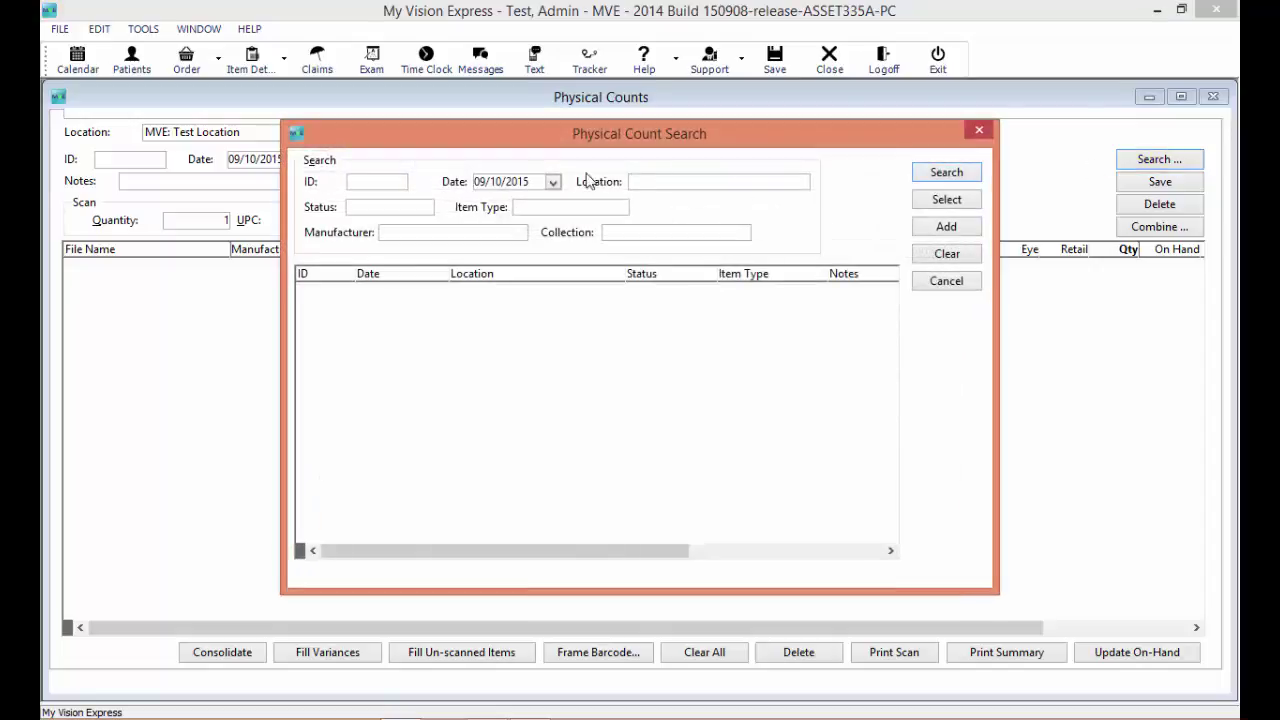
pyautogui.click(421, 208)
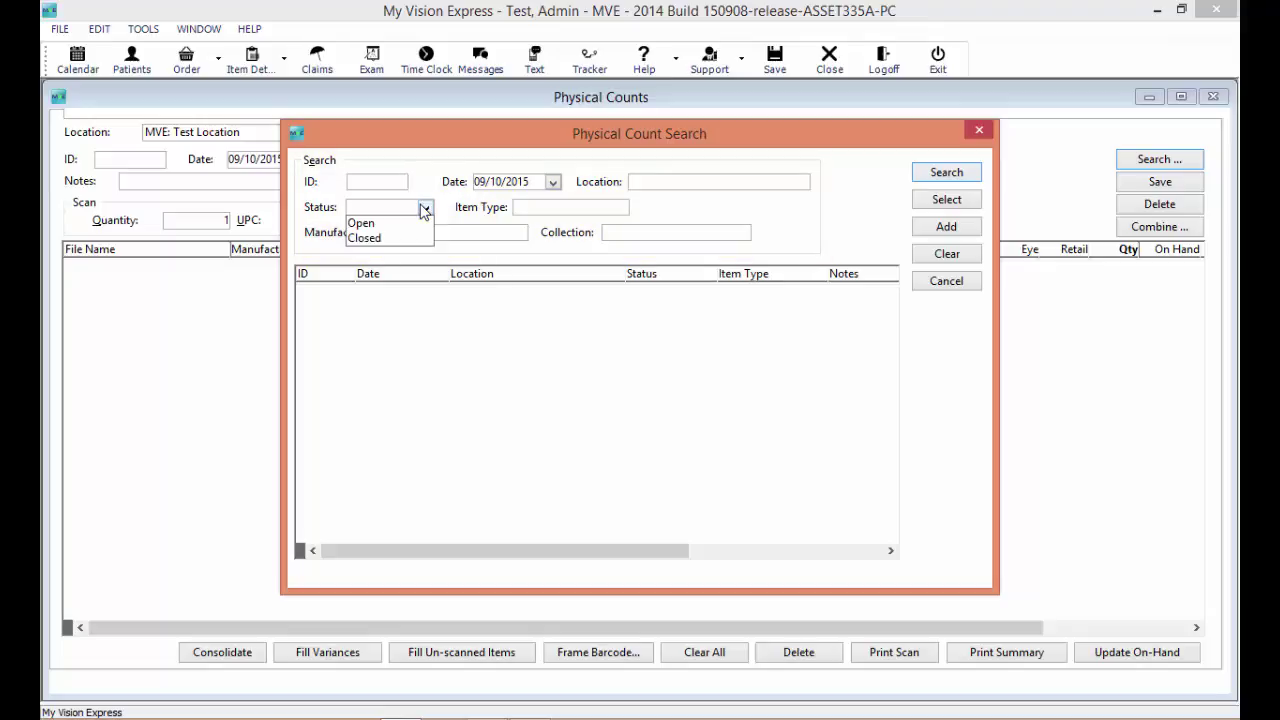
pyautogui.click(363, 220)
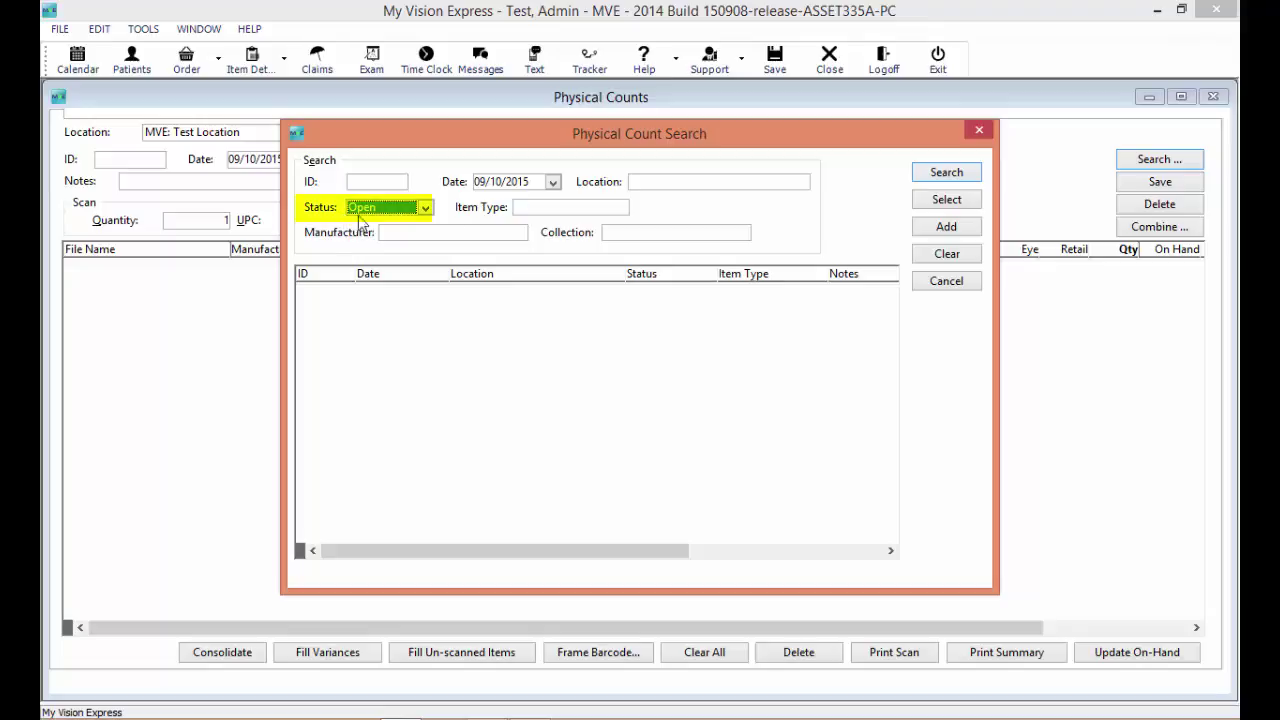
pyautogui.click(958, 176)
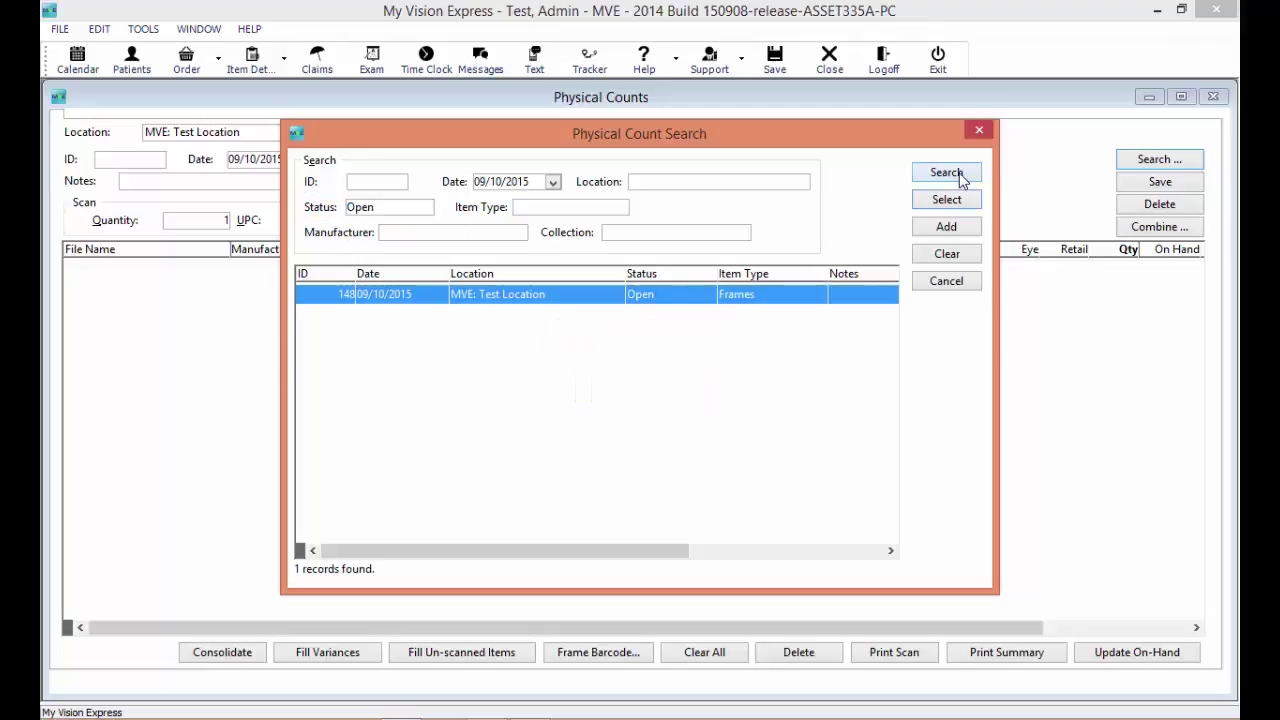
pyautogui.doubleClick(320, 298)
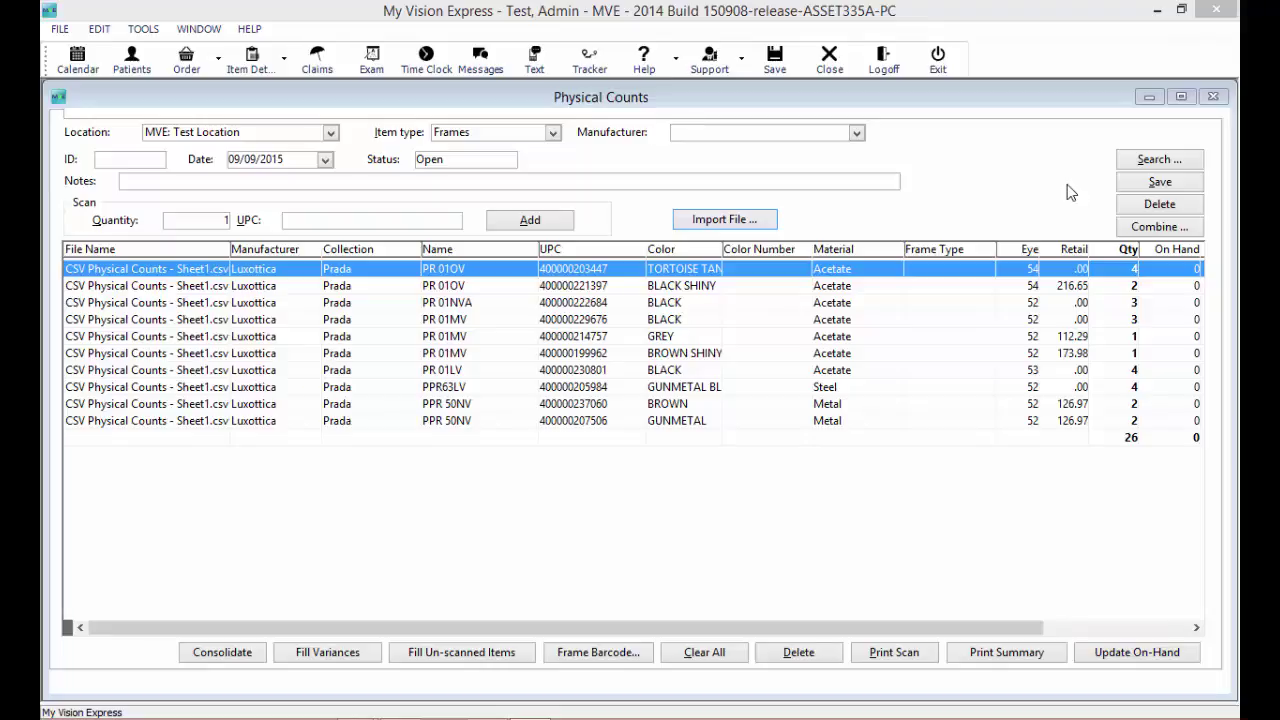
# Update the on-hand inventory for the scanned items only, and accept printing barcodes for these frames.
pyautogui.click(1143, 660)
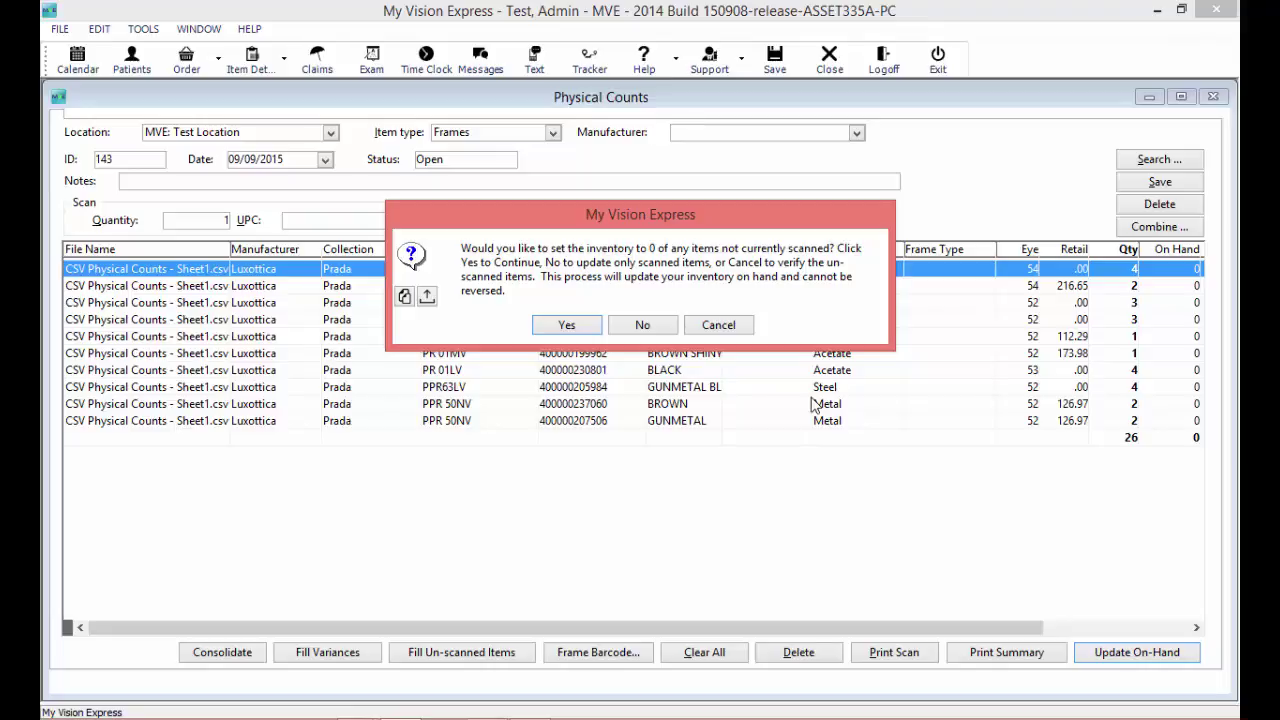
pyautogui.click(647, 324)
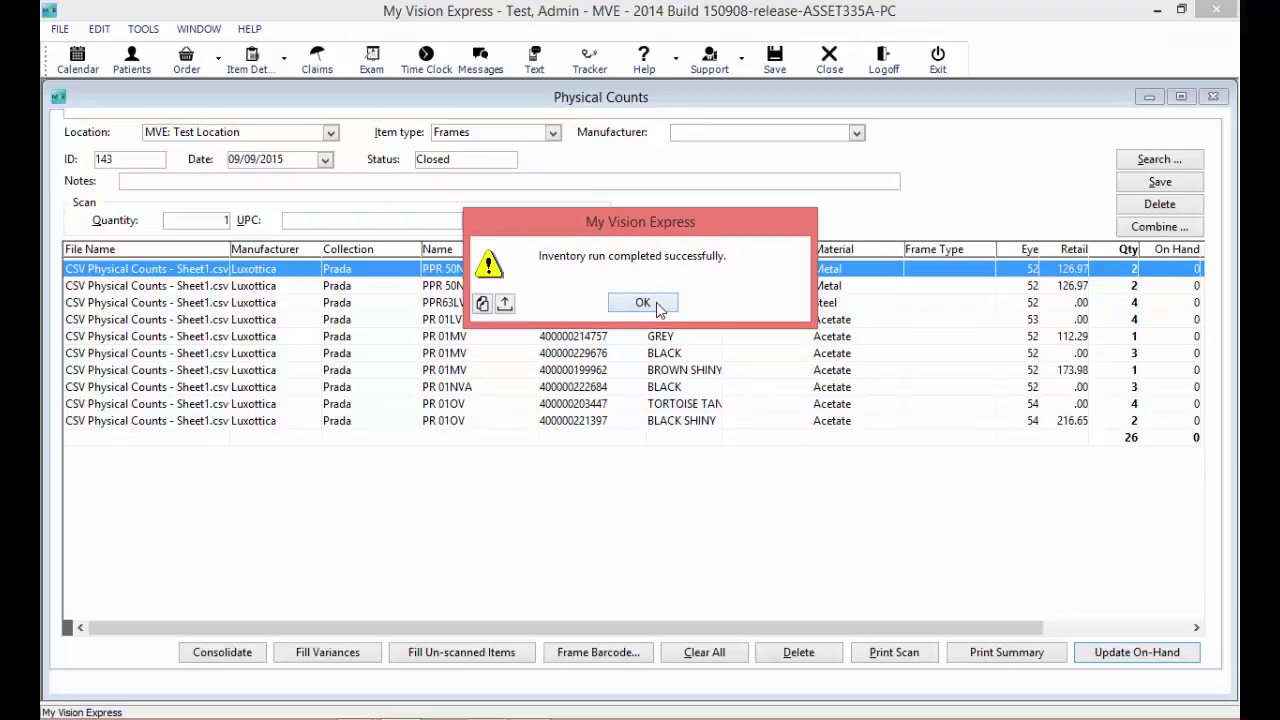
pyautogui.click(658, 306)
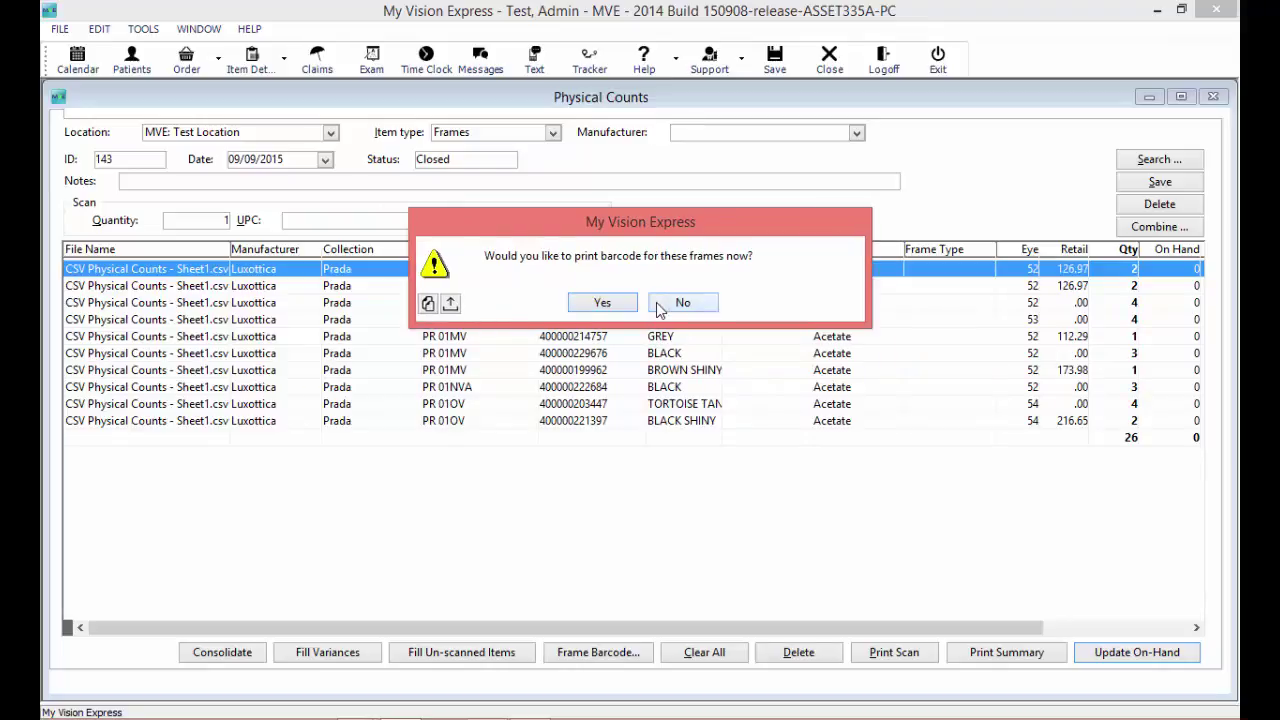
pyautogui.click(603, 303)
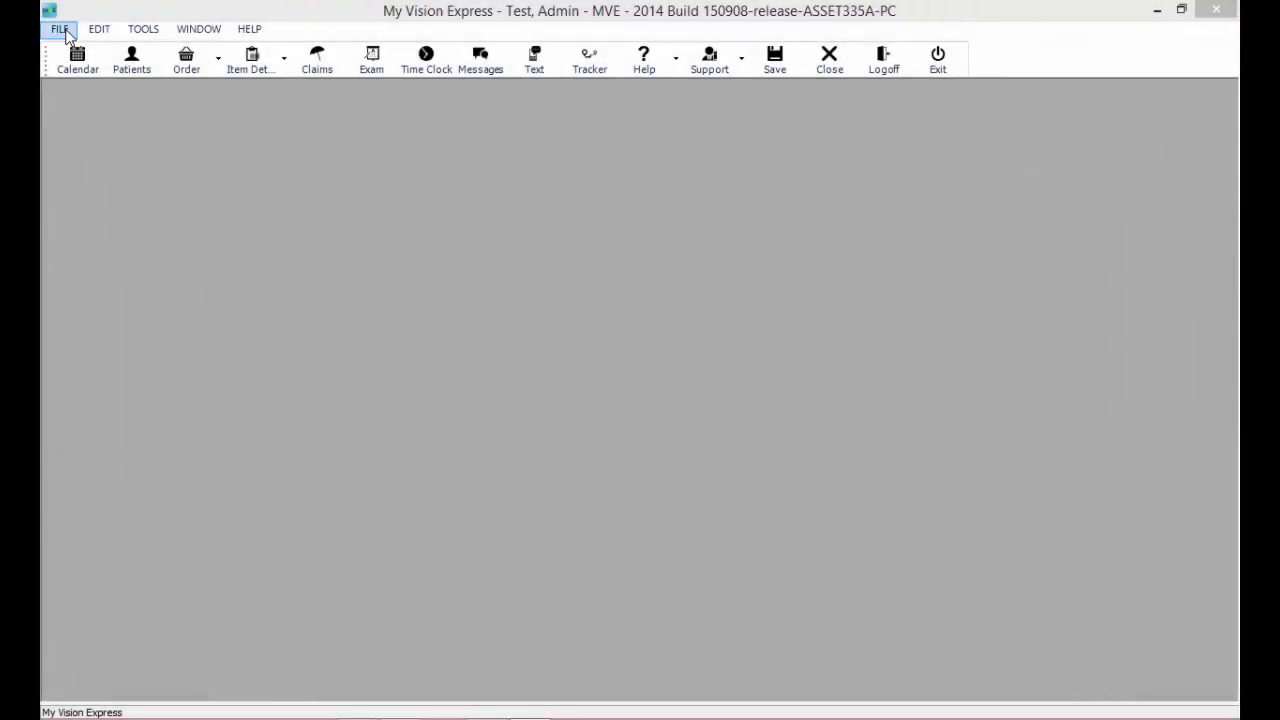
# Start another inventory Physical Counts session, synchronizing the purchased and sold quantities for all locations.
pyautogui.click(62, 30)
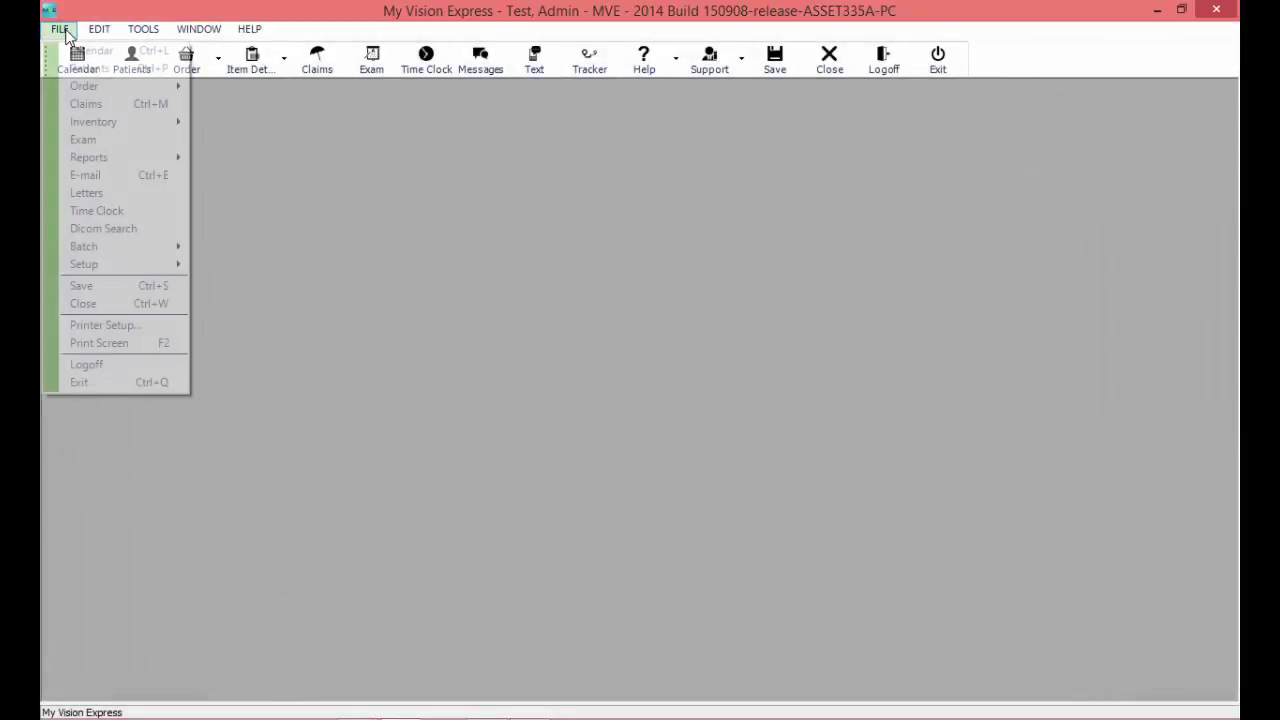
pyautogui.moveTo(134, 124)
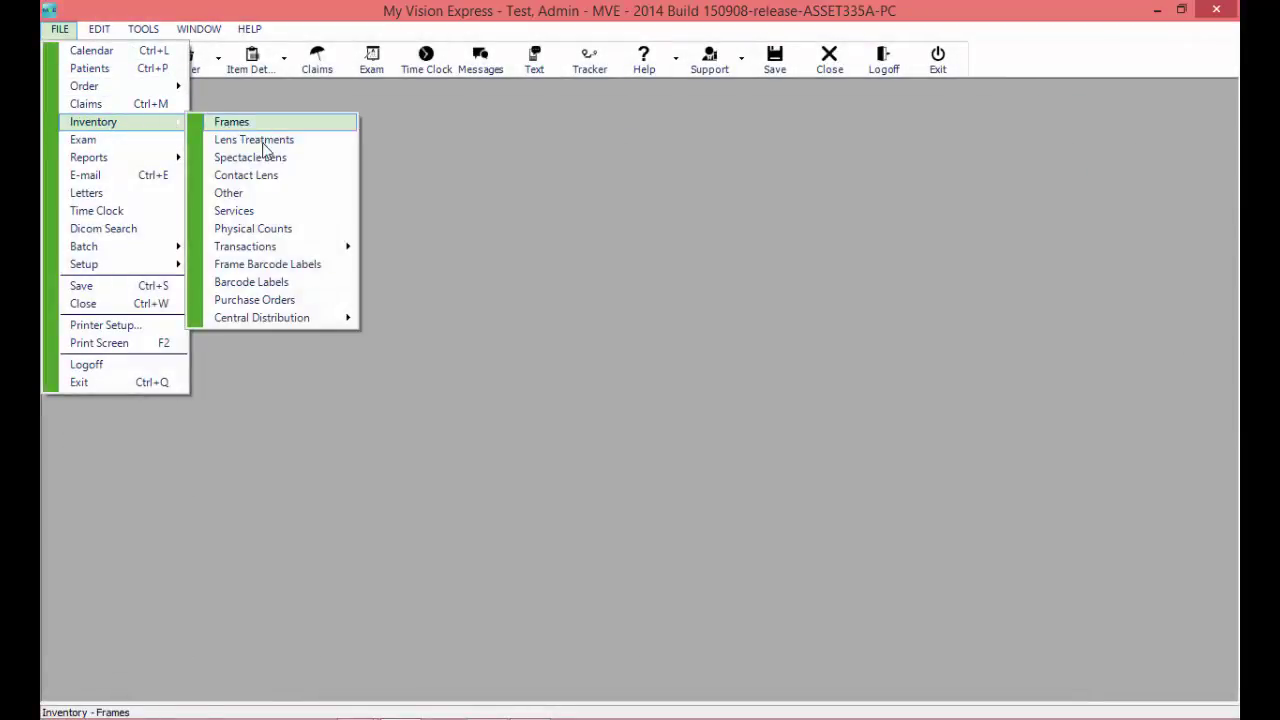
pyautogui.click(284, 229)
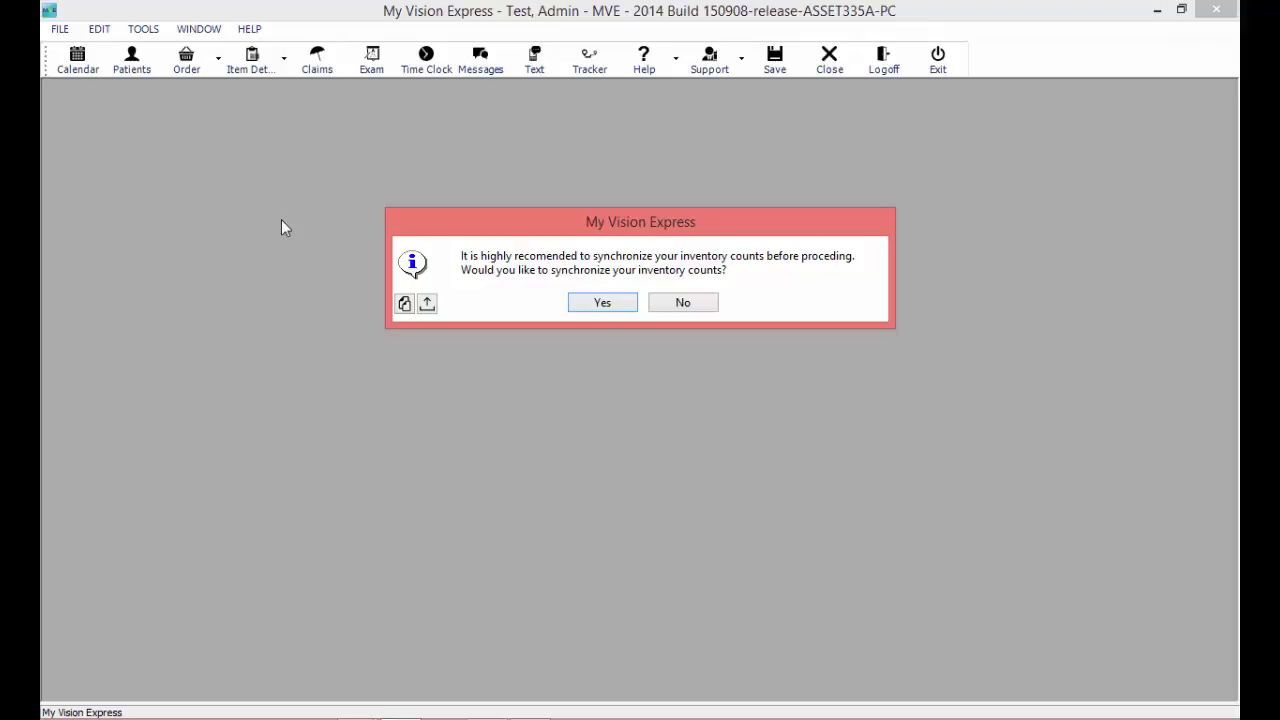
pyautogui.click(629, 304)
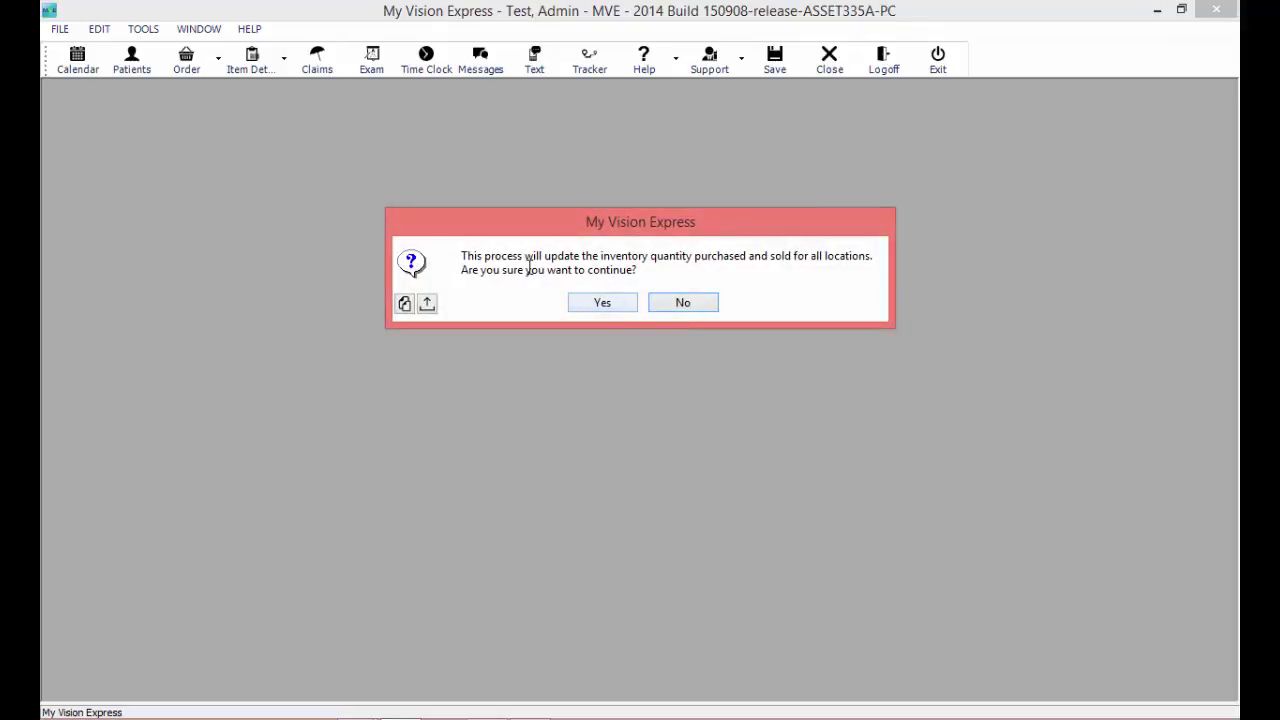
pyautogui.click(614, 301)
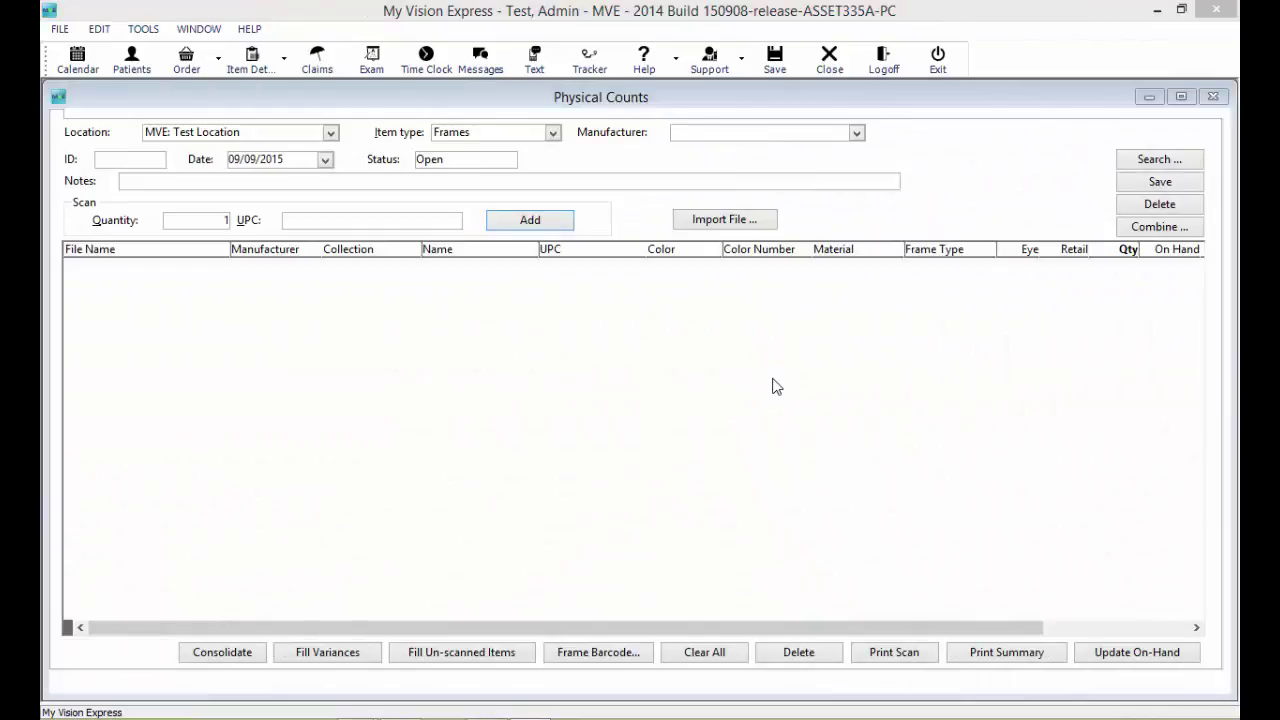
# Set up the physical count for MVE: Test Location with item type Frames, manufacturer Luxottica and collection Prada.
pyautogui.click(332, 135)
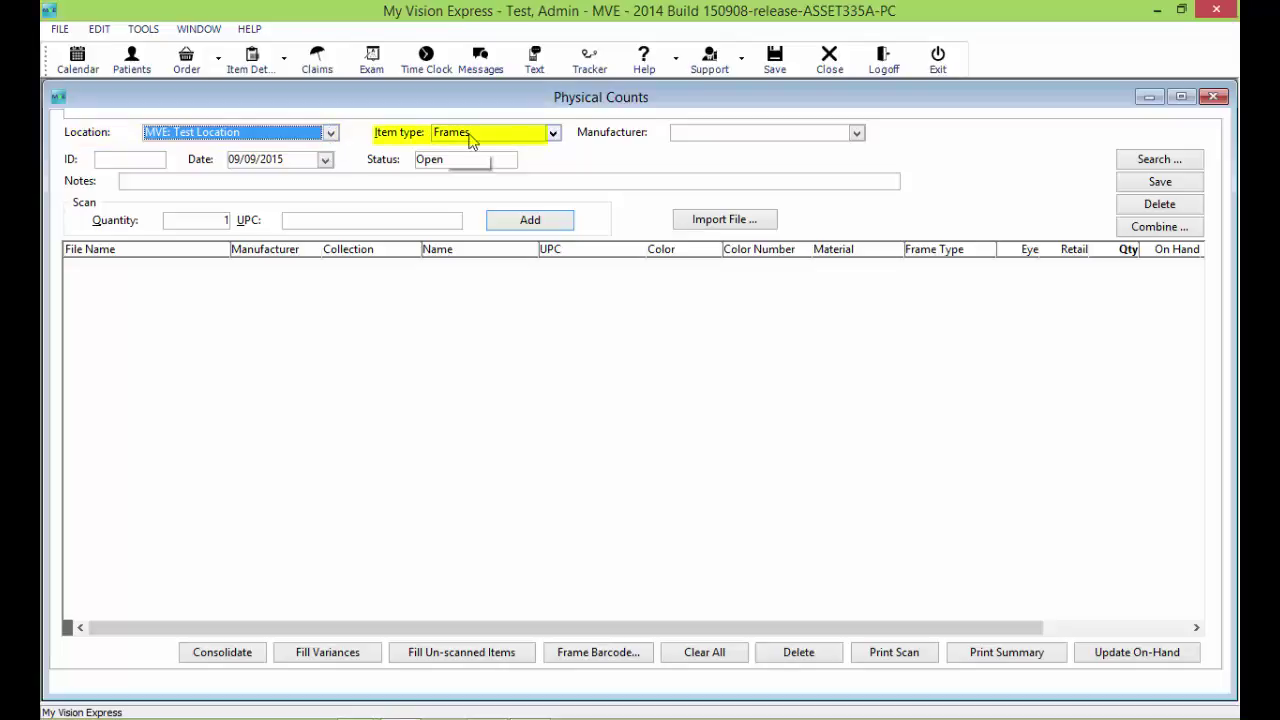
pyautogui.click(553, 133)
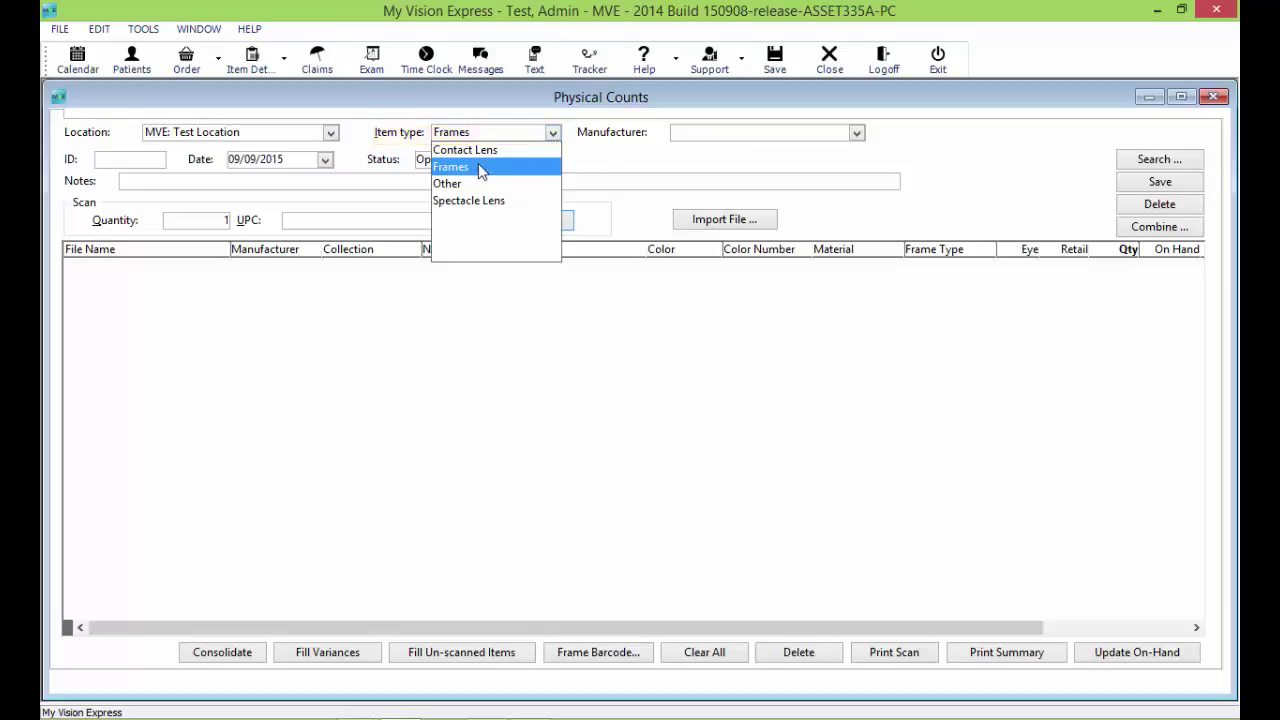
pyautogui.click(474, 167)
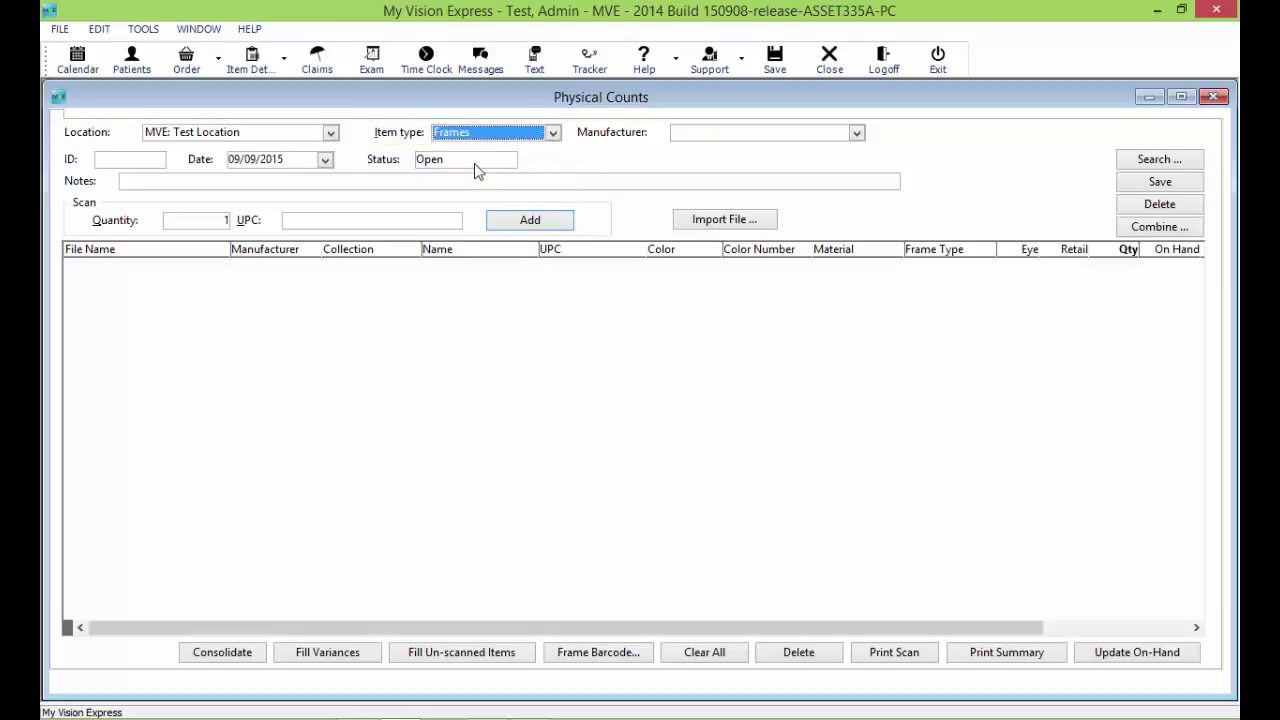
pyautogui.click(695, 133)
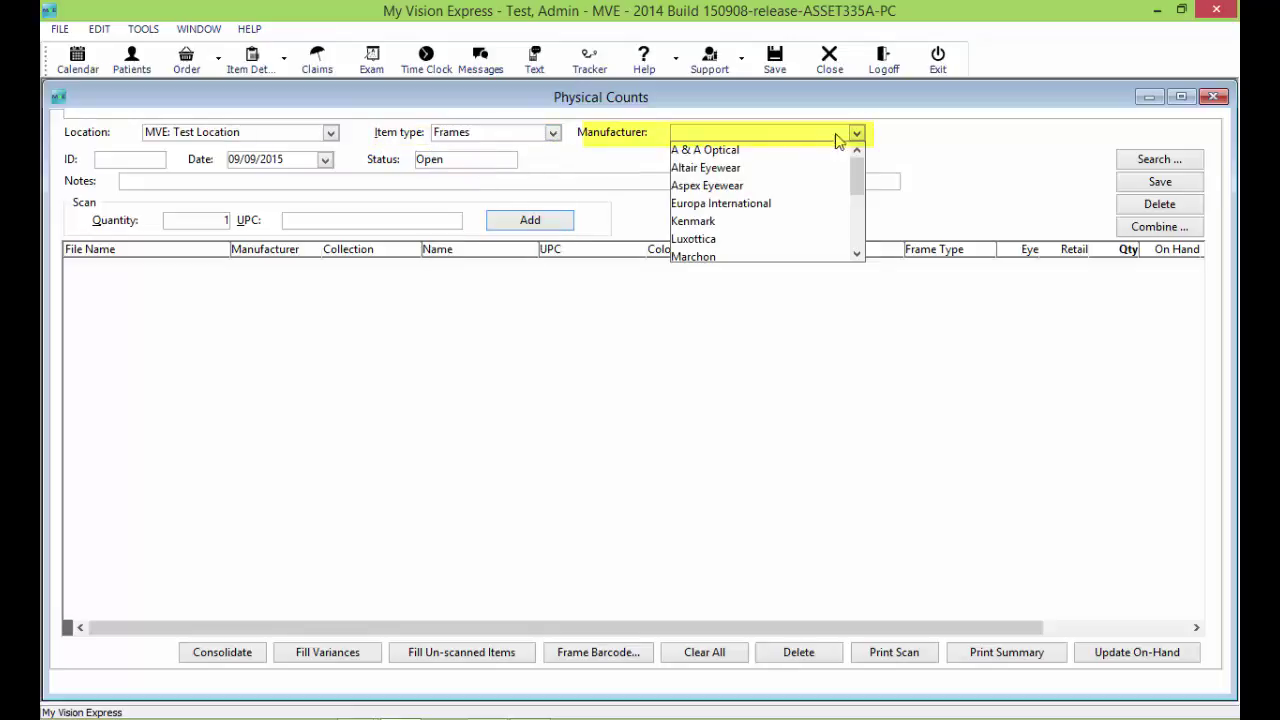
pyautogui.moveTo(855, 177); pyautogui.dragTo(856, 203)
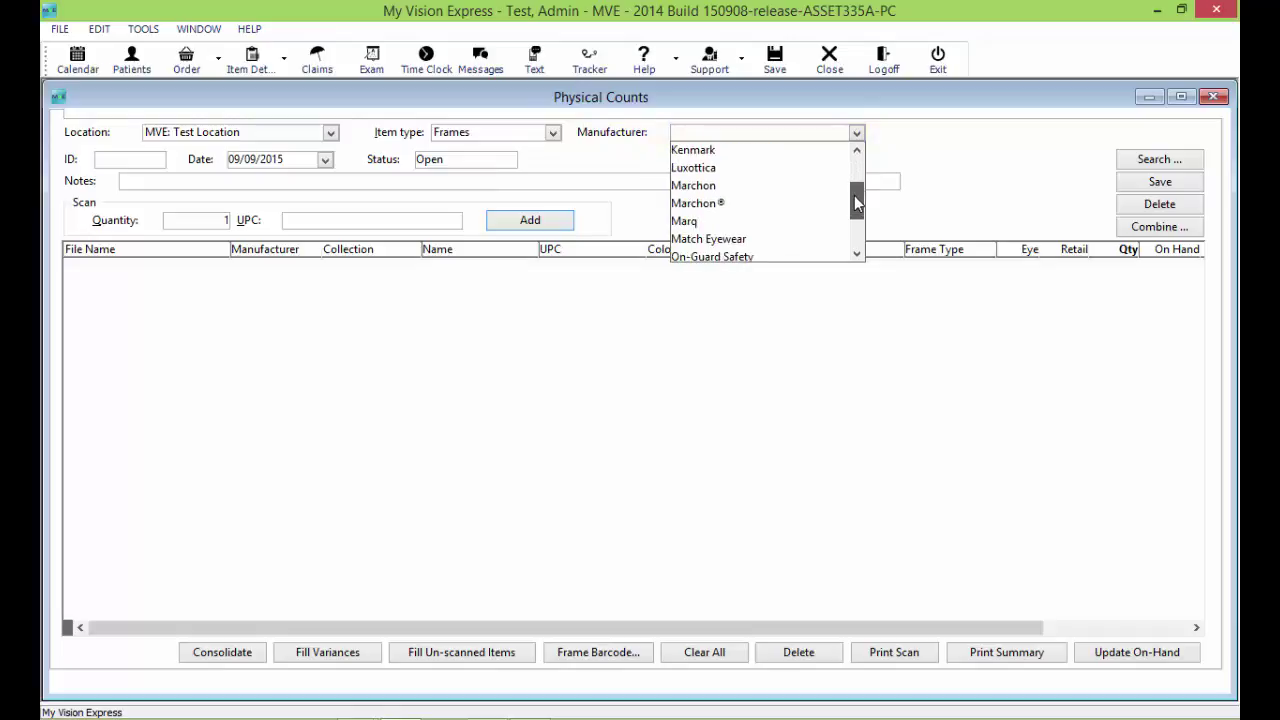
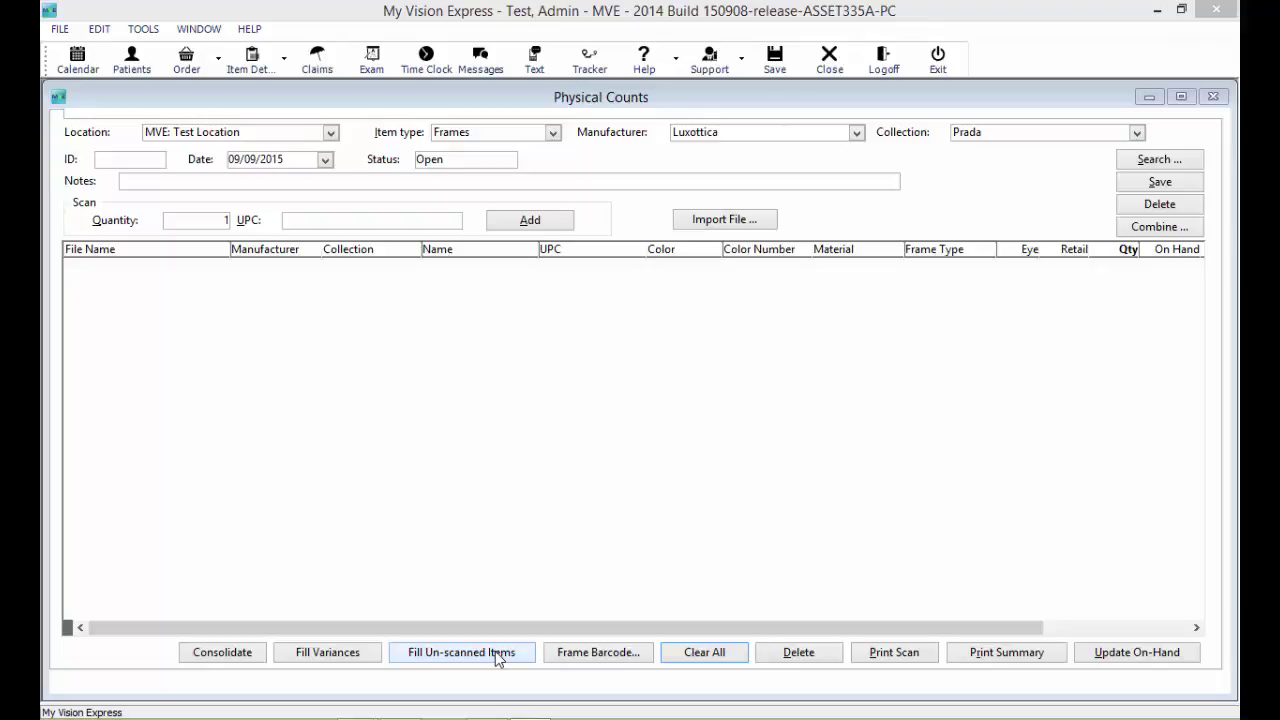
# Fill the count with the un-scanned Prada frames and try deleting the selected first row.
pyautogui.click(497, 655)
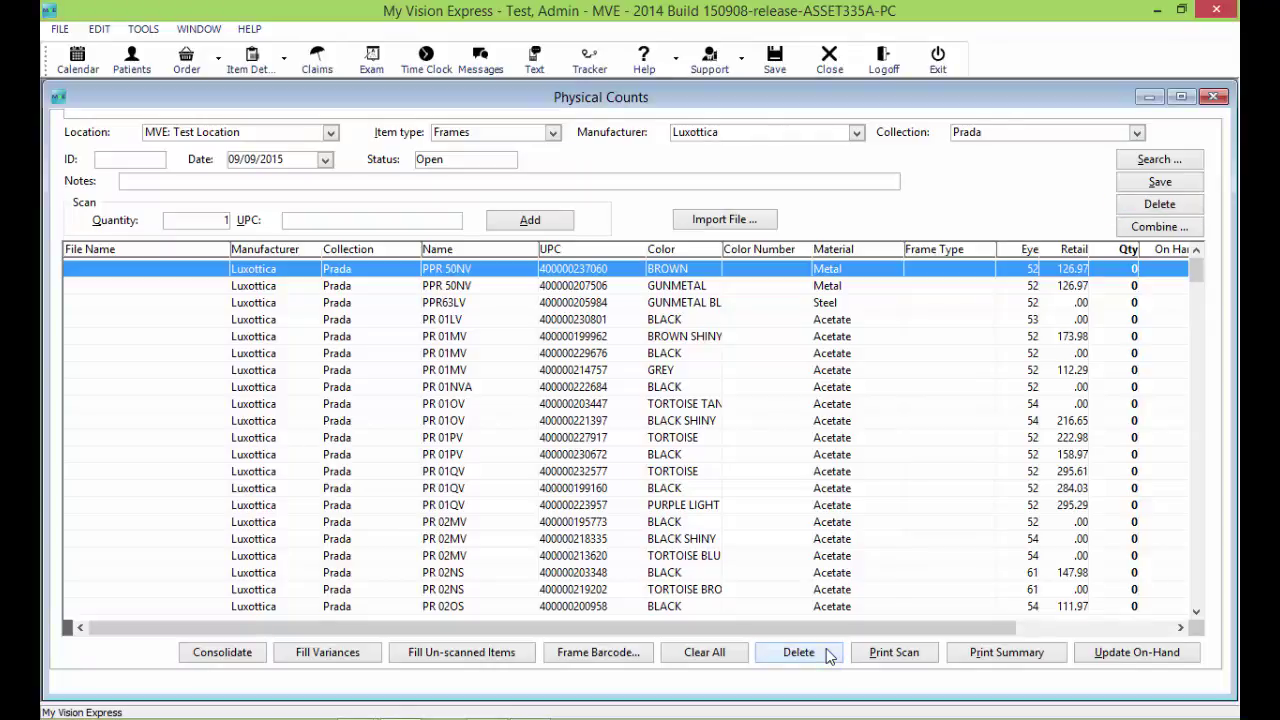
pyautogui.click(825, 653)
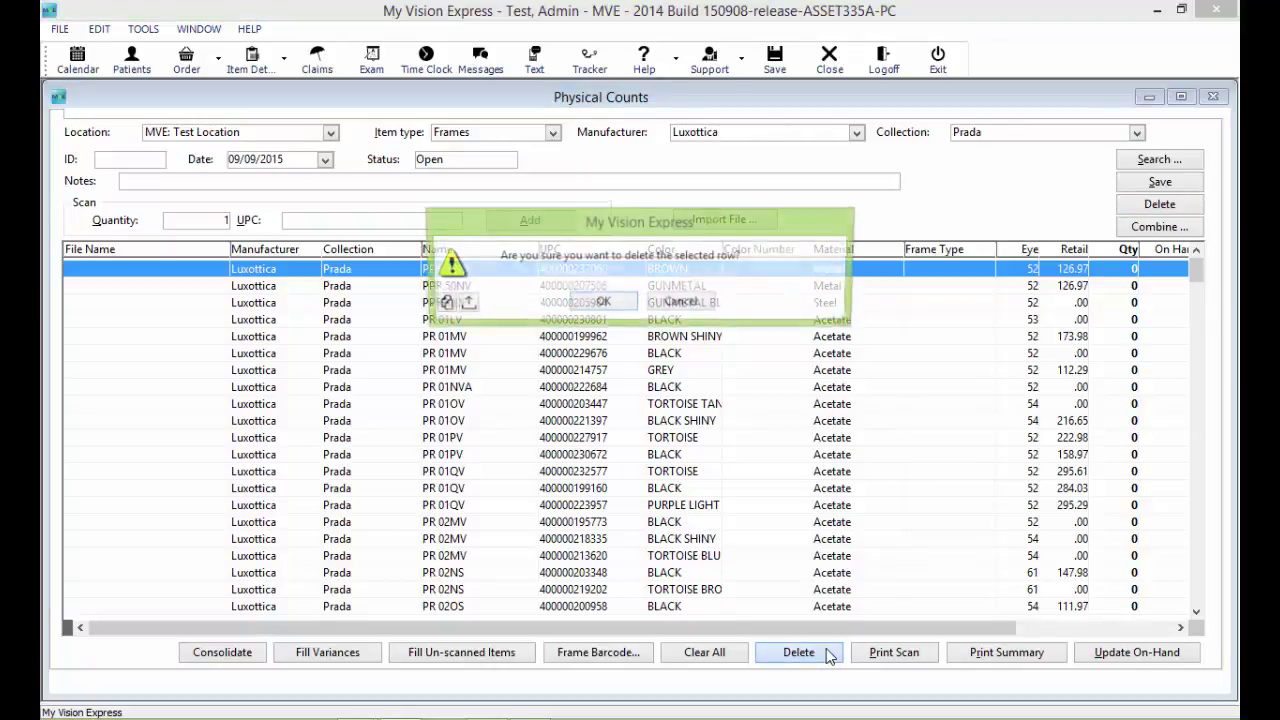
pyautogui.click(602, 302)
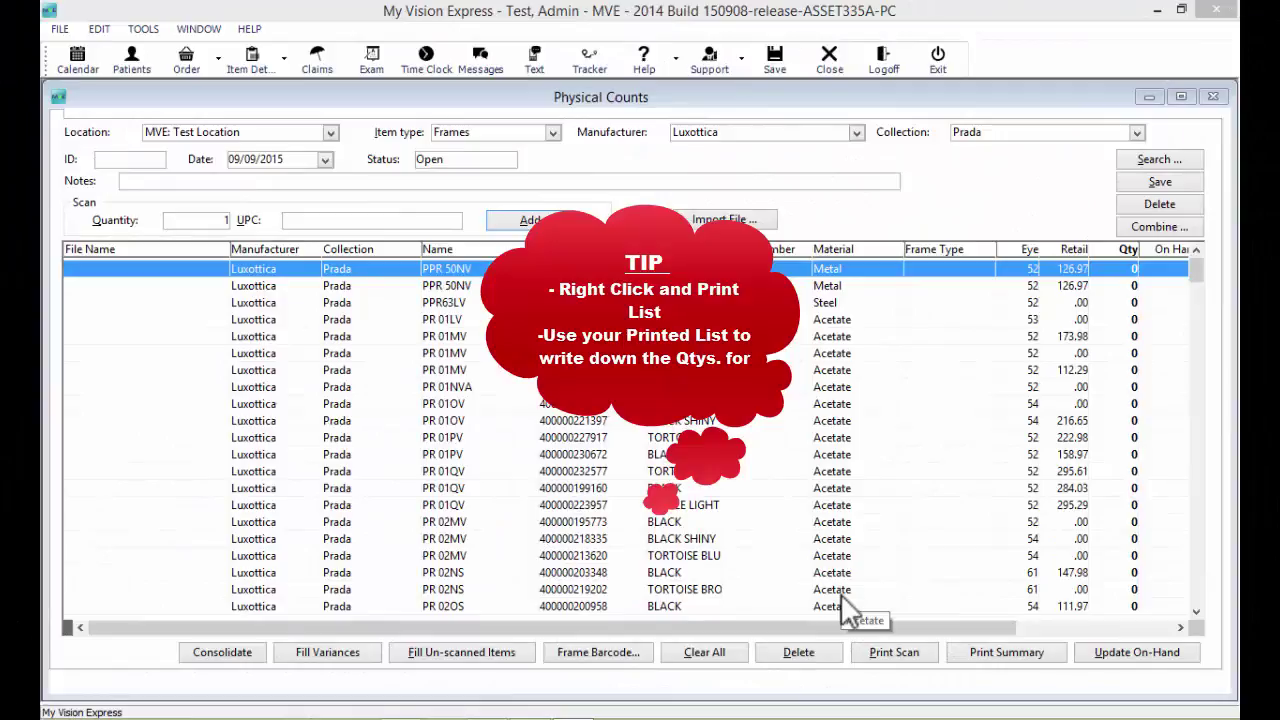
# Print one copy of the complete un-scanned frames list in landscape orientation on the HP Officejet Pro X476.
pyautogui.rightClick(744, 489)
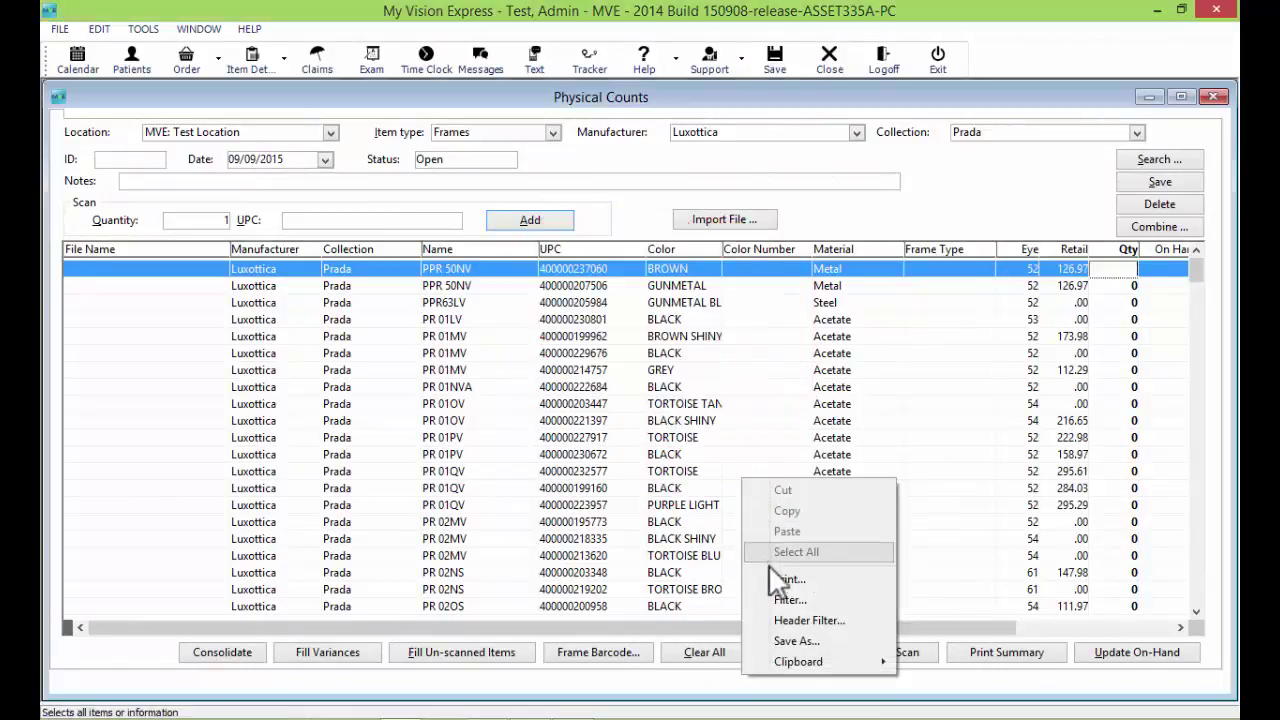
pyautogui.click(778, 580)
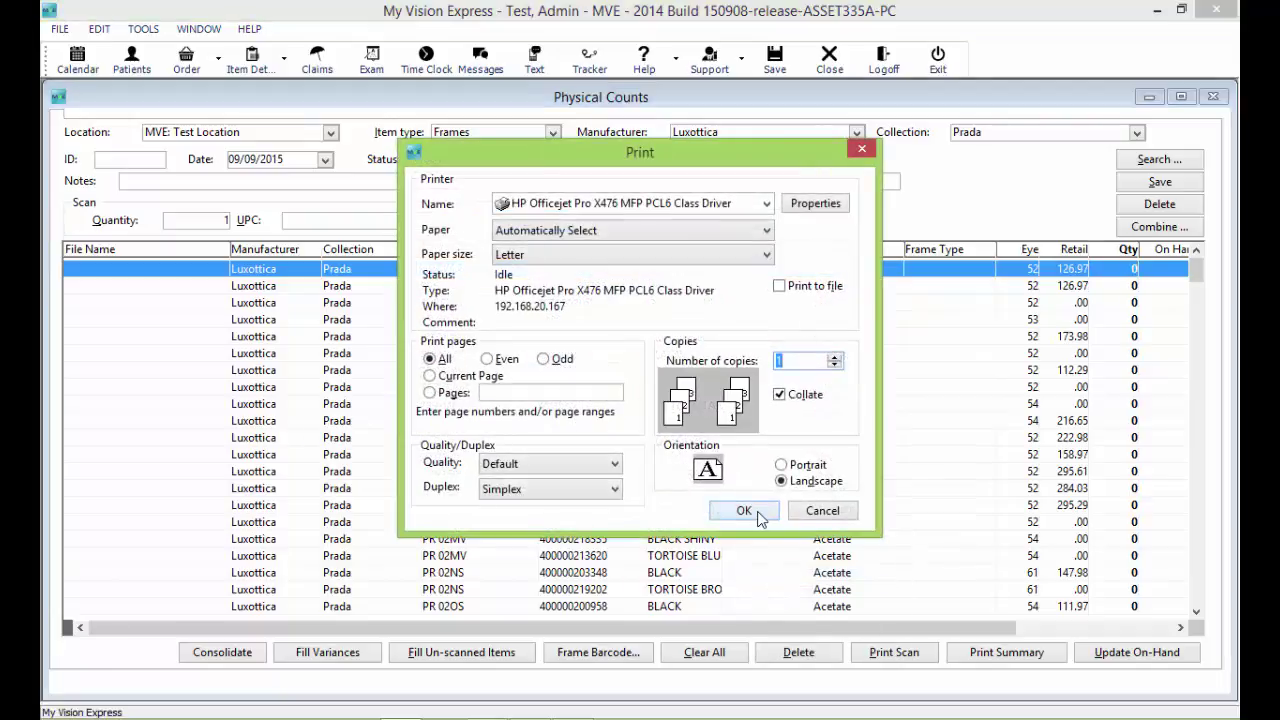
pyautogui.click(752, 513)
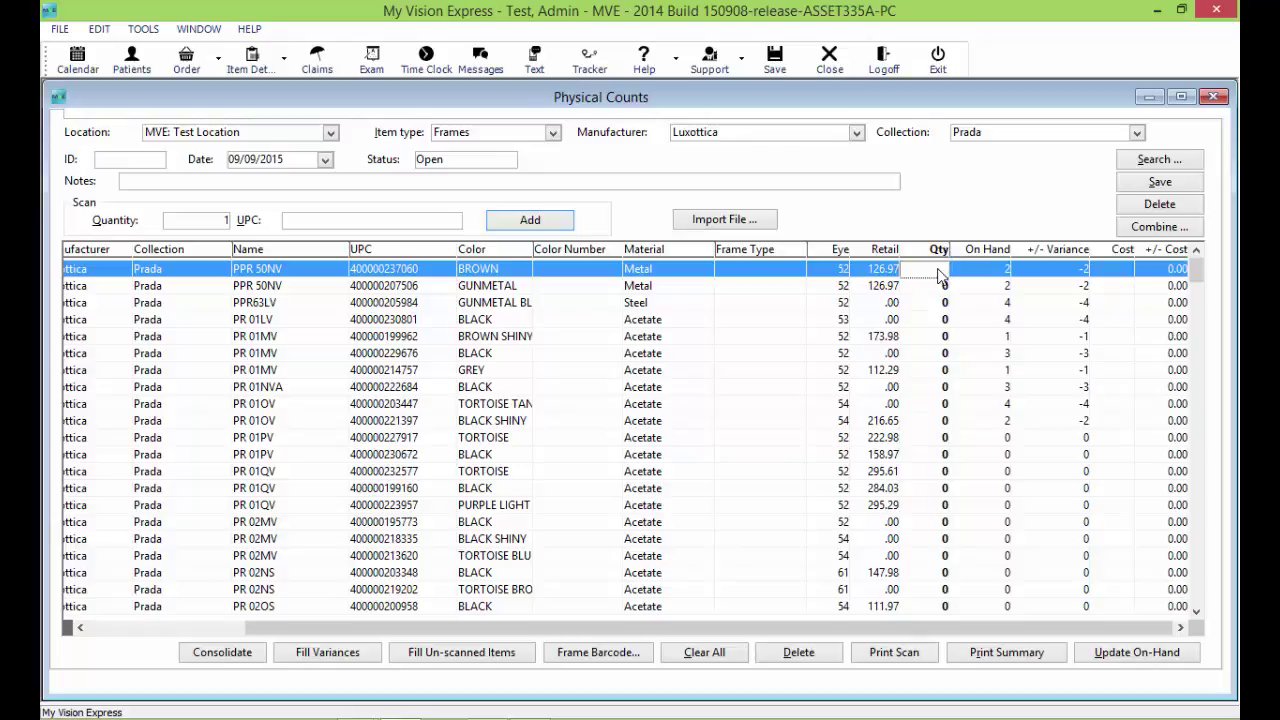
# Enter the counted quantities for the listed Prada frames, with 2 for each of the two PPR 50NV frames.
pyautogui.write('1')
pyautogui.click(940, 290)
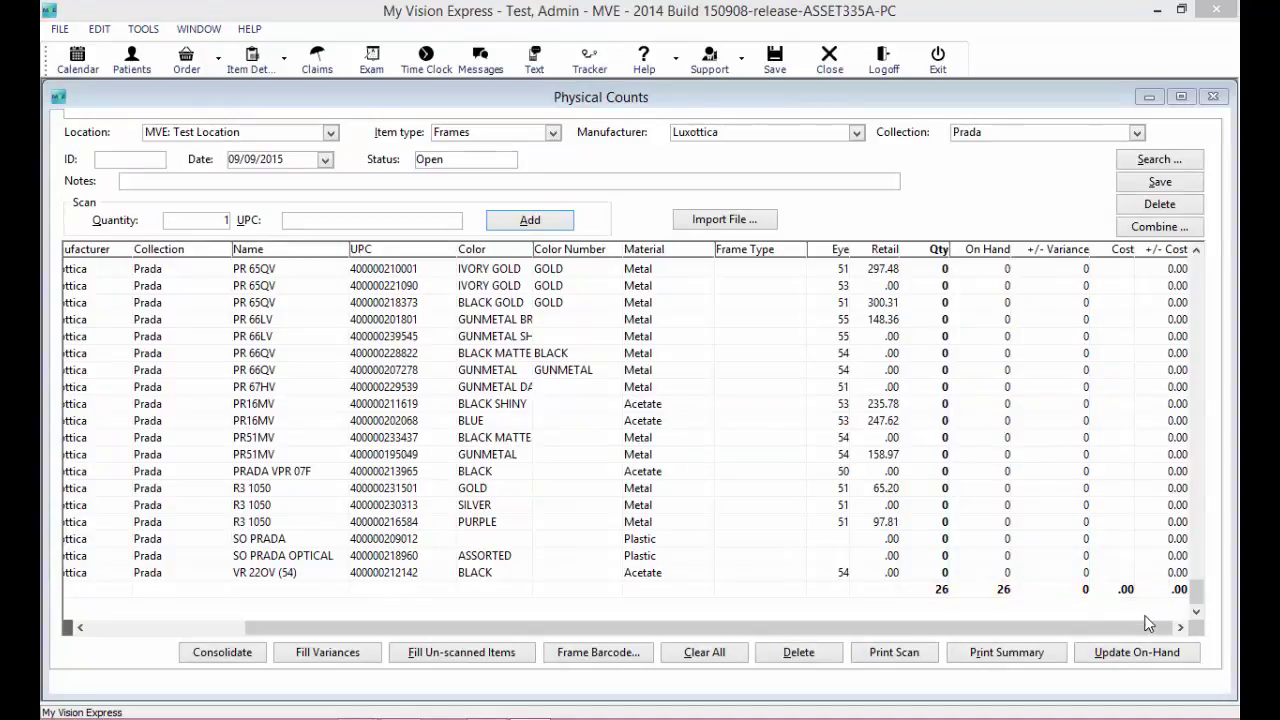
# Update the on-hand inventory, setting items not scanned to 0, and accept printing barcodes for these frames.
pyautogui.click(1140, 660)
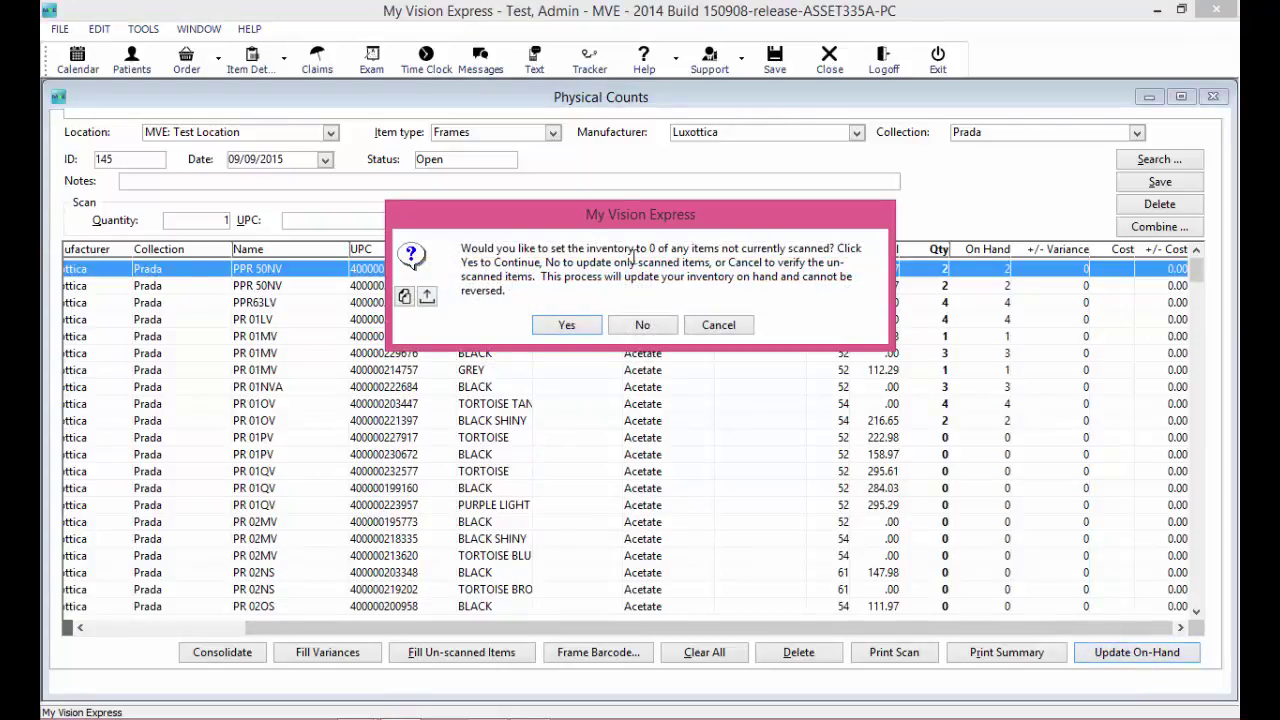
pyautogui.click(585, 325)
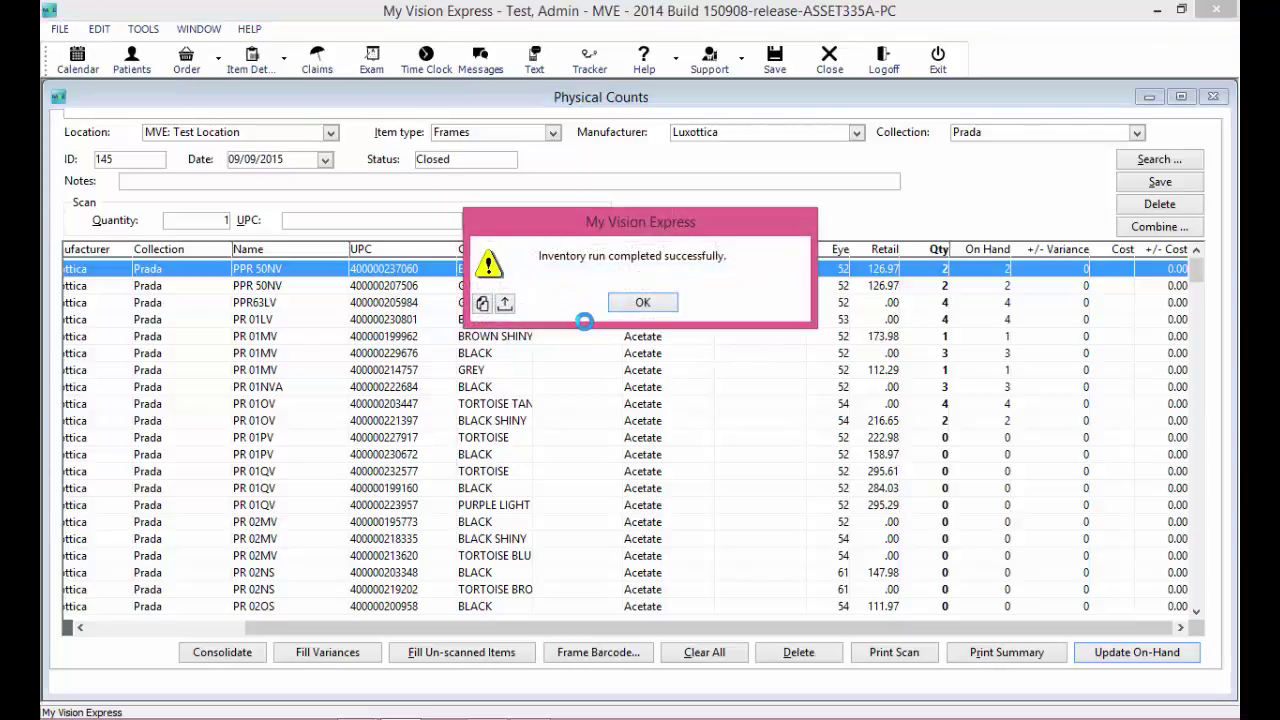
pyautogui.click(643, 302)
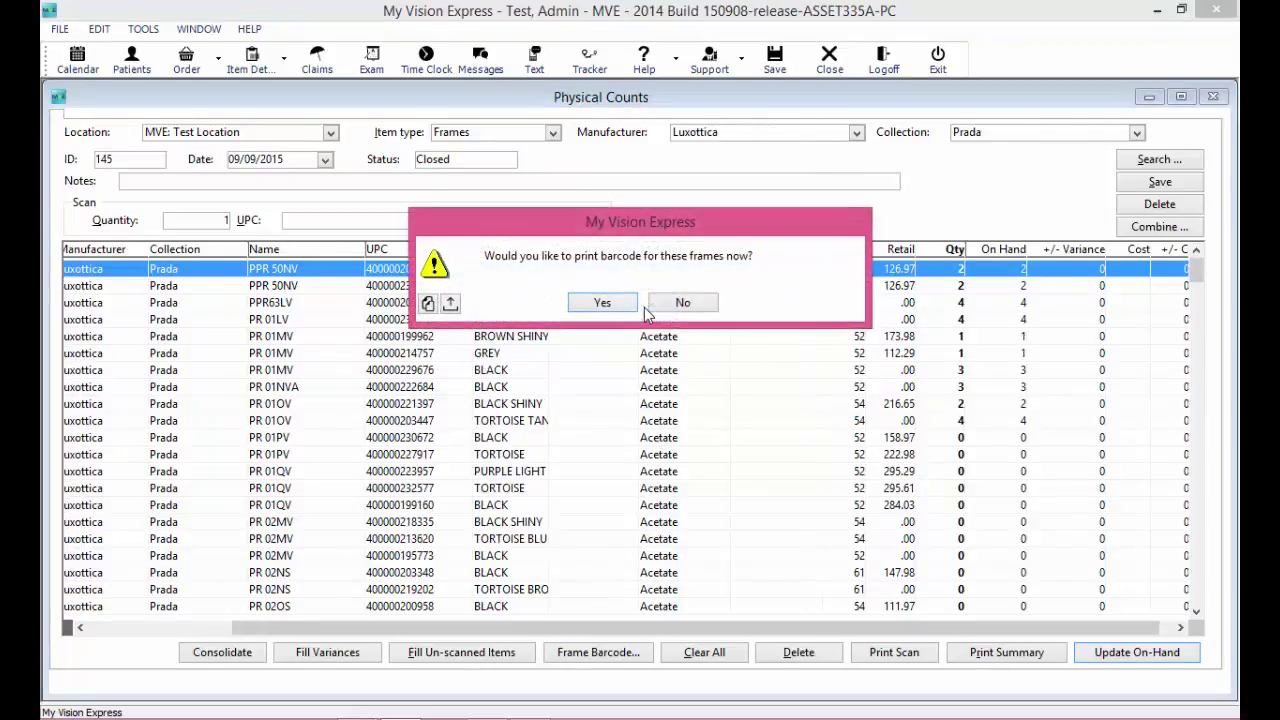
pyautogui.click(620, 302)
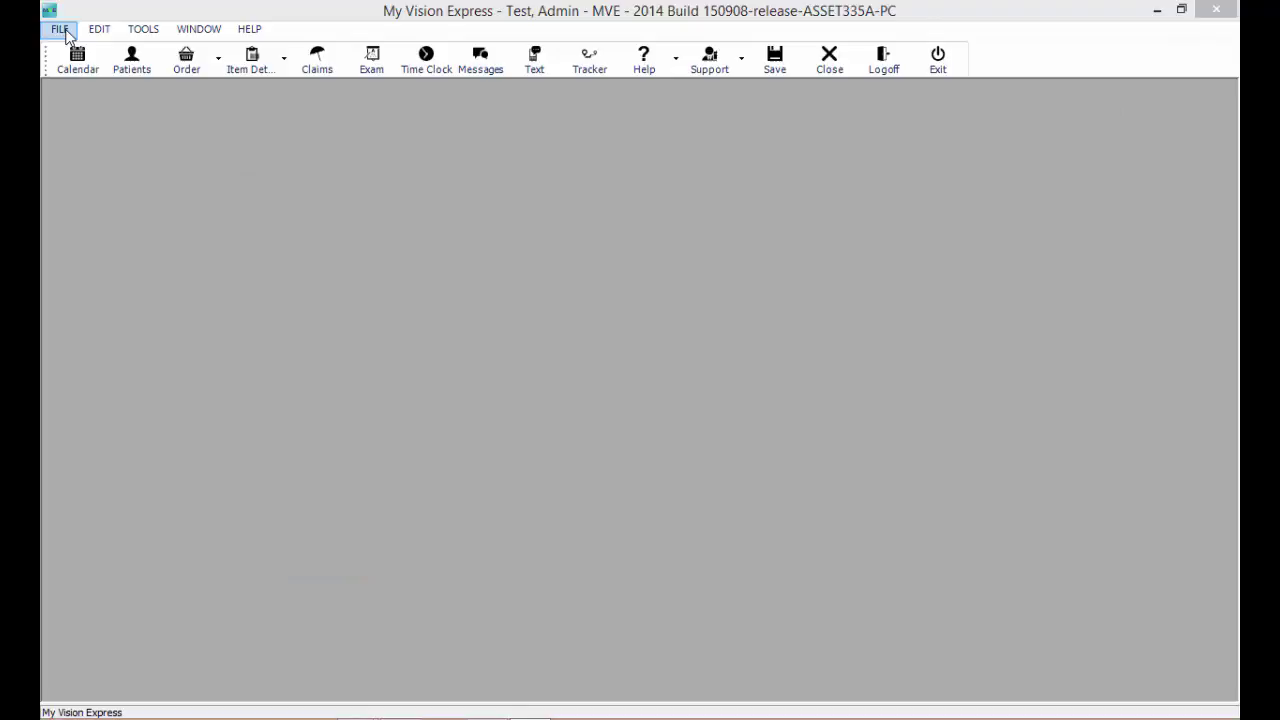
# Open a new inventory Physical Counts session, accepting and confirming the synchronization of quantities for all locations.
pyautogui.click(60, 28)
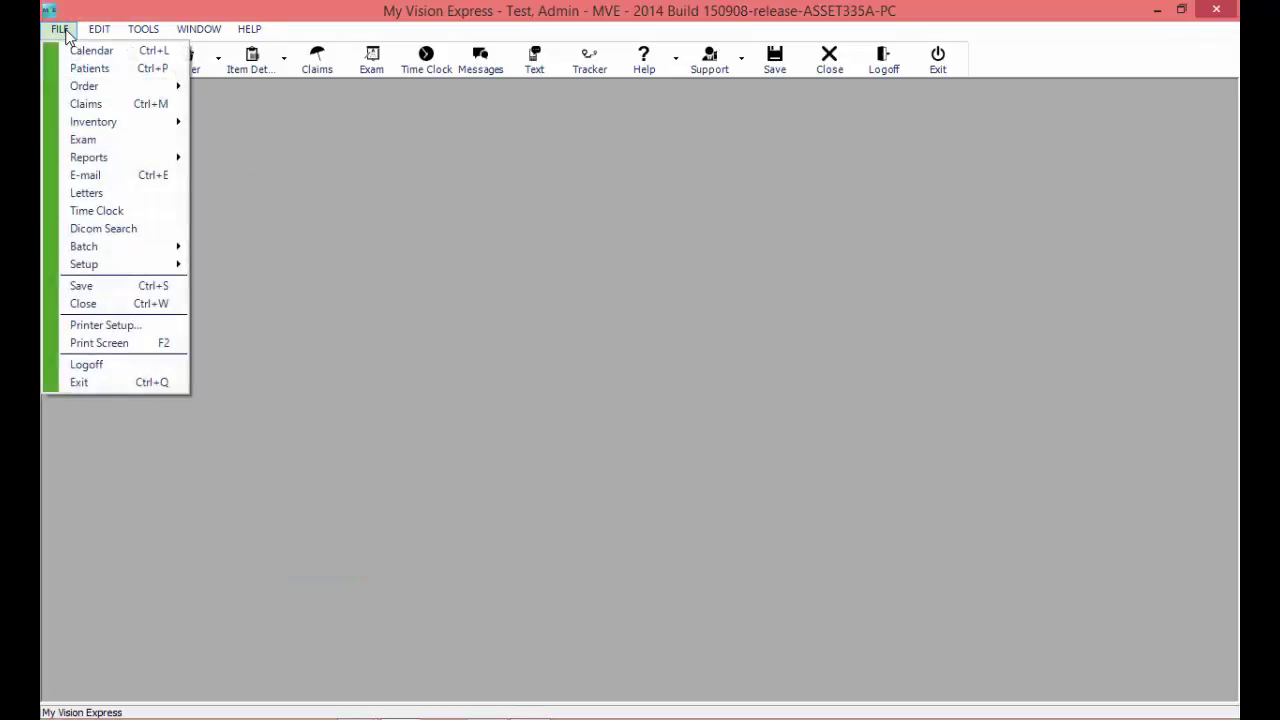
pyautogui.moveTo(110, 121)
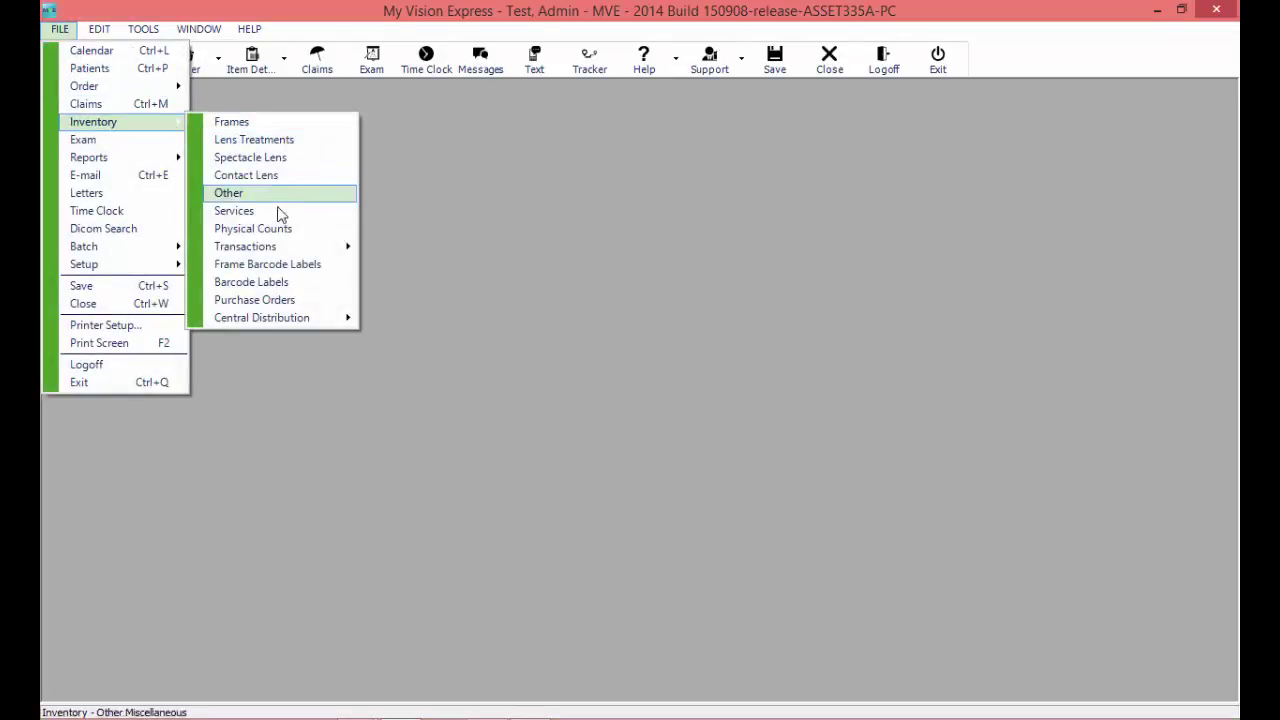
pyautogui.click(285, 229)
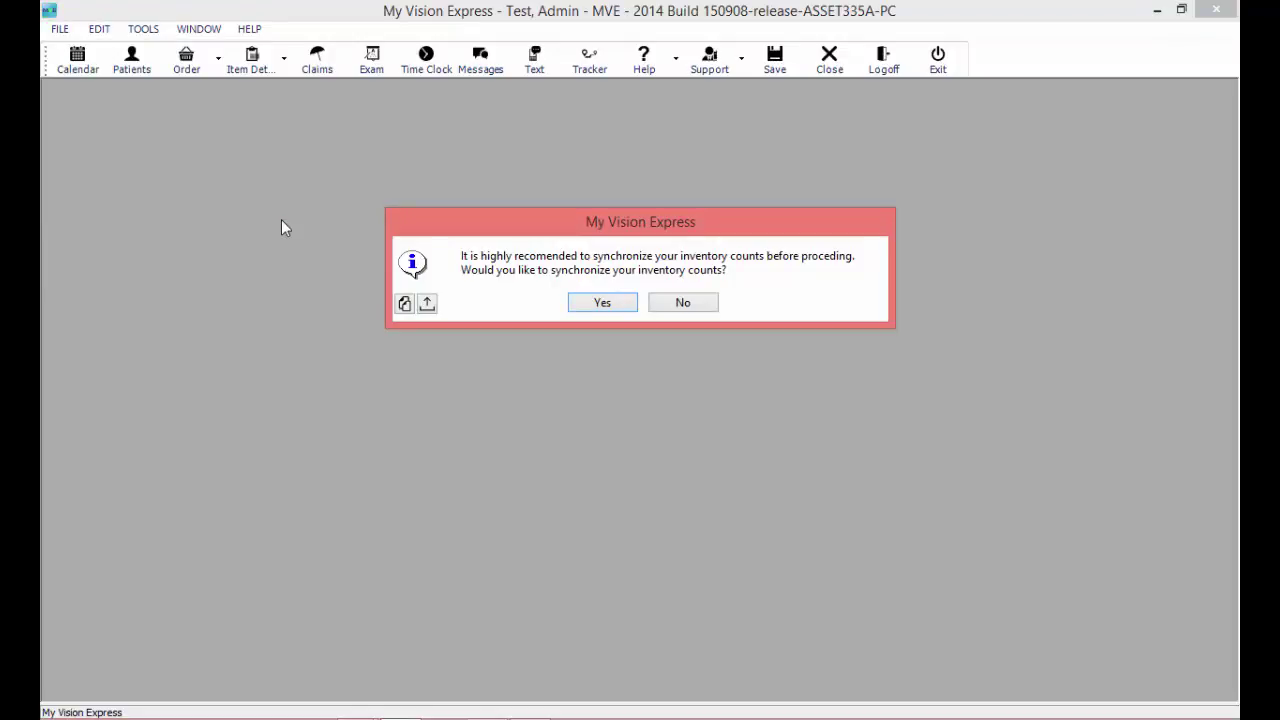
pyautogui.click(629, 305)
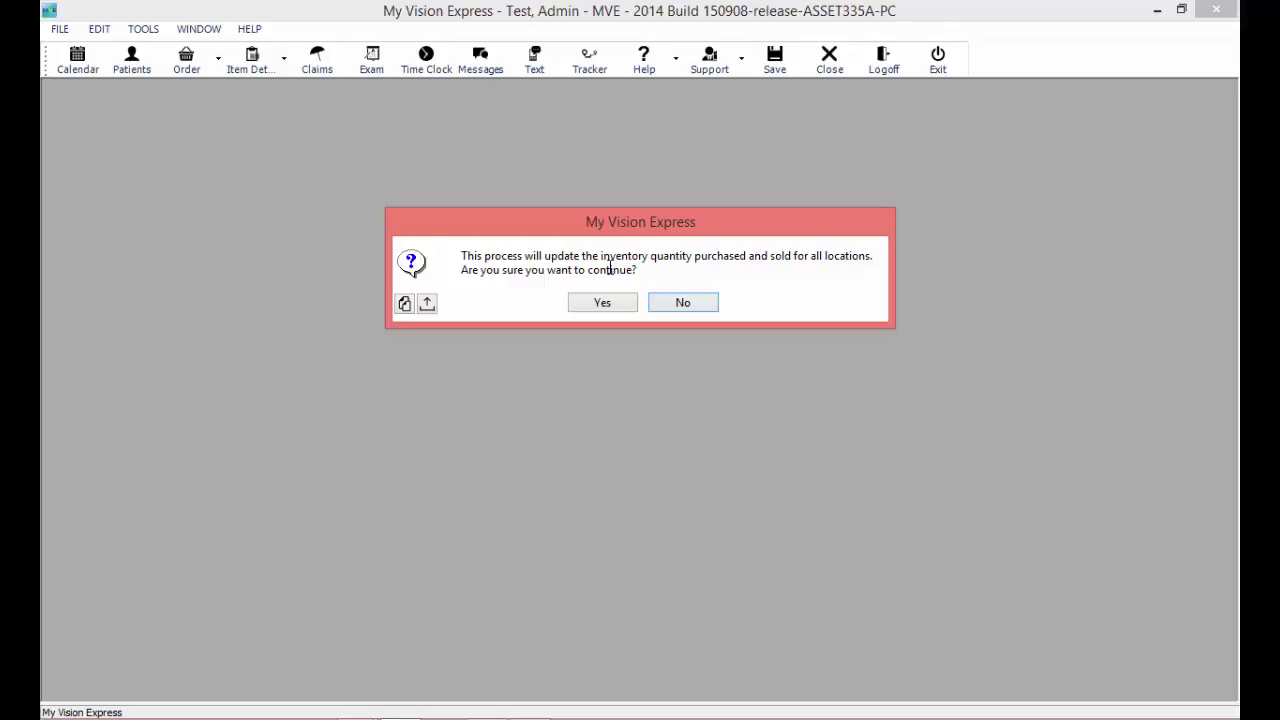
pyautogui.click(617, 305)
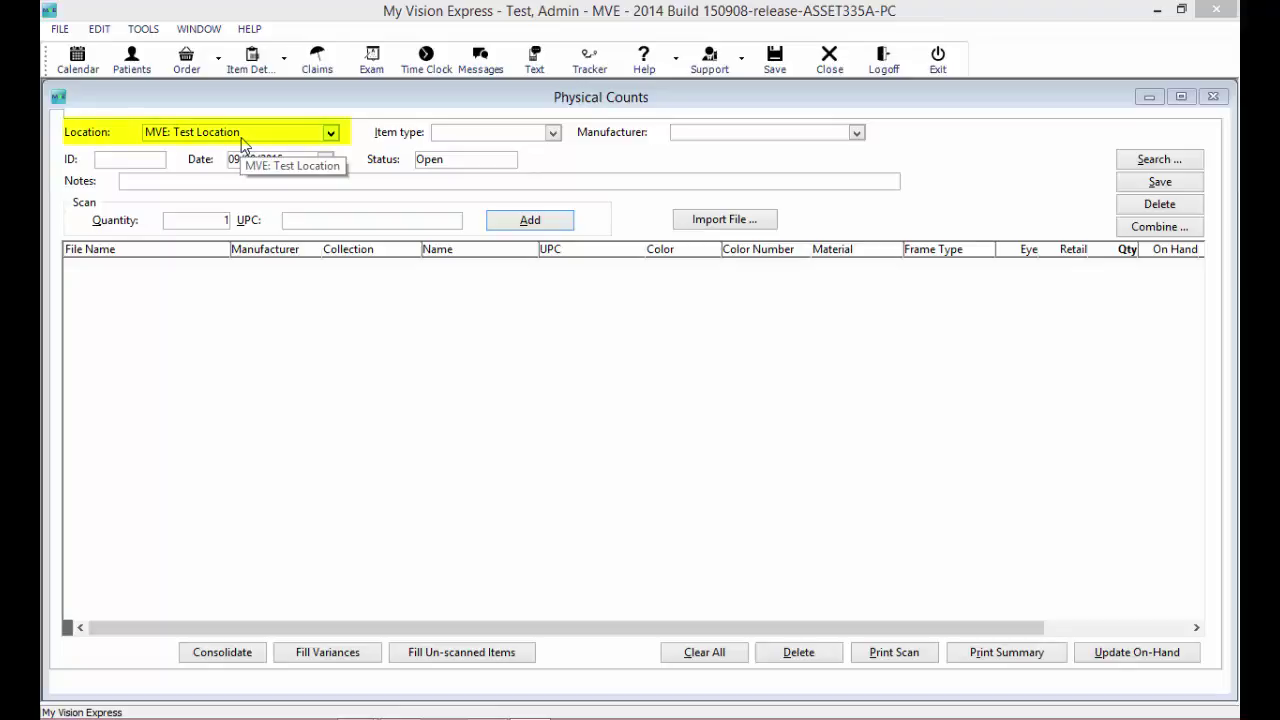
# Restrict the new physical count to item type Frames, manufacturer Luxottica and collection Prada.
pyautogui.click(553, 134)
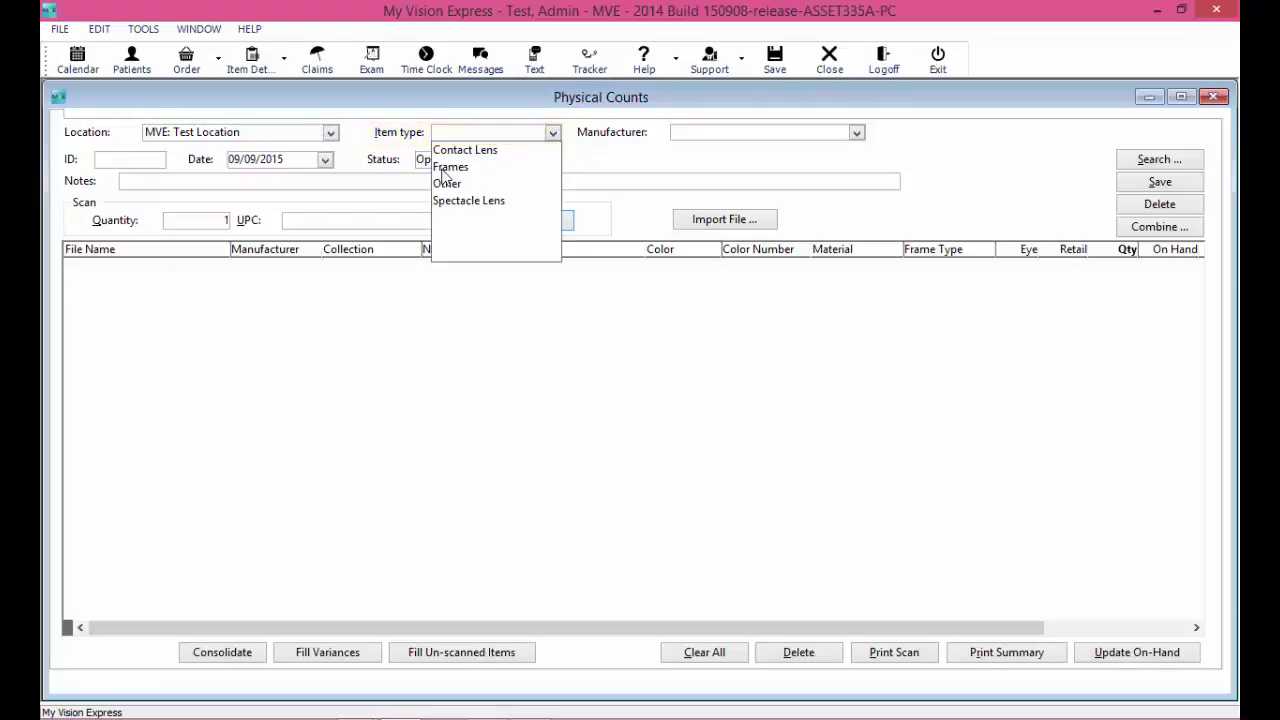
pyautogui.click(447, 167)
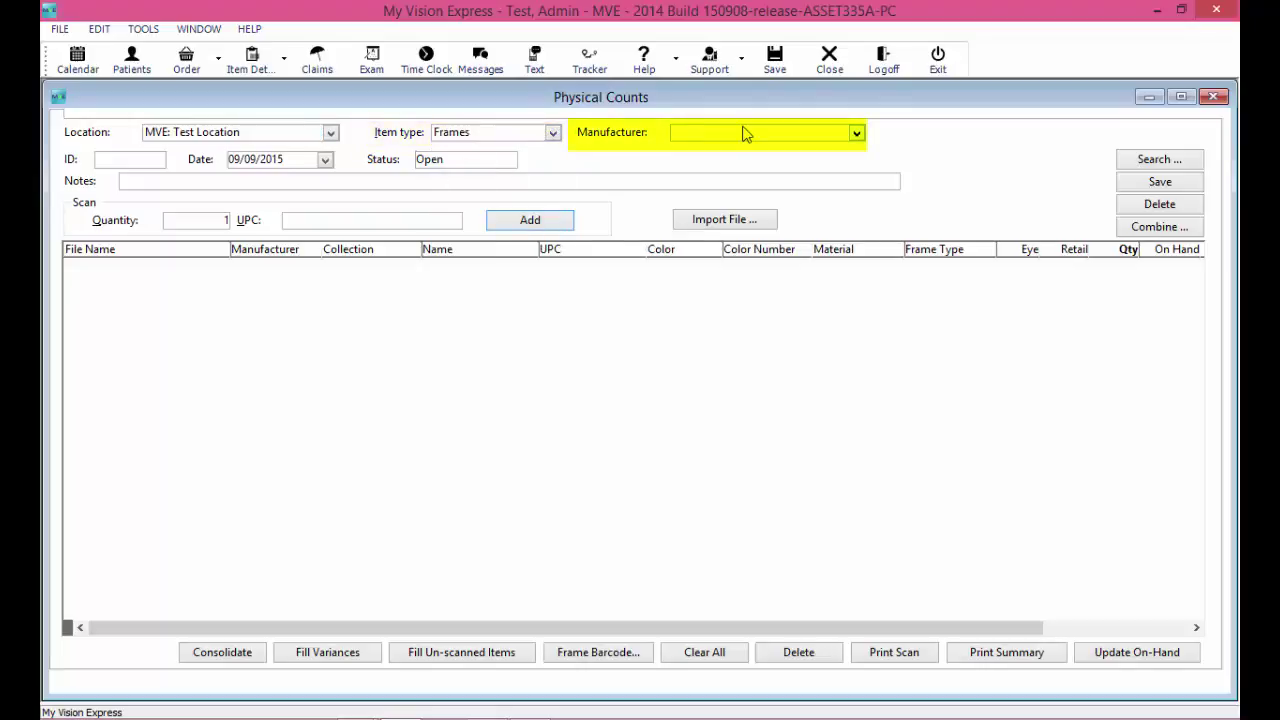
pyautogui.click(805, 136)
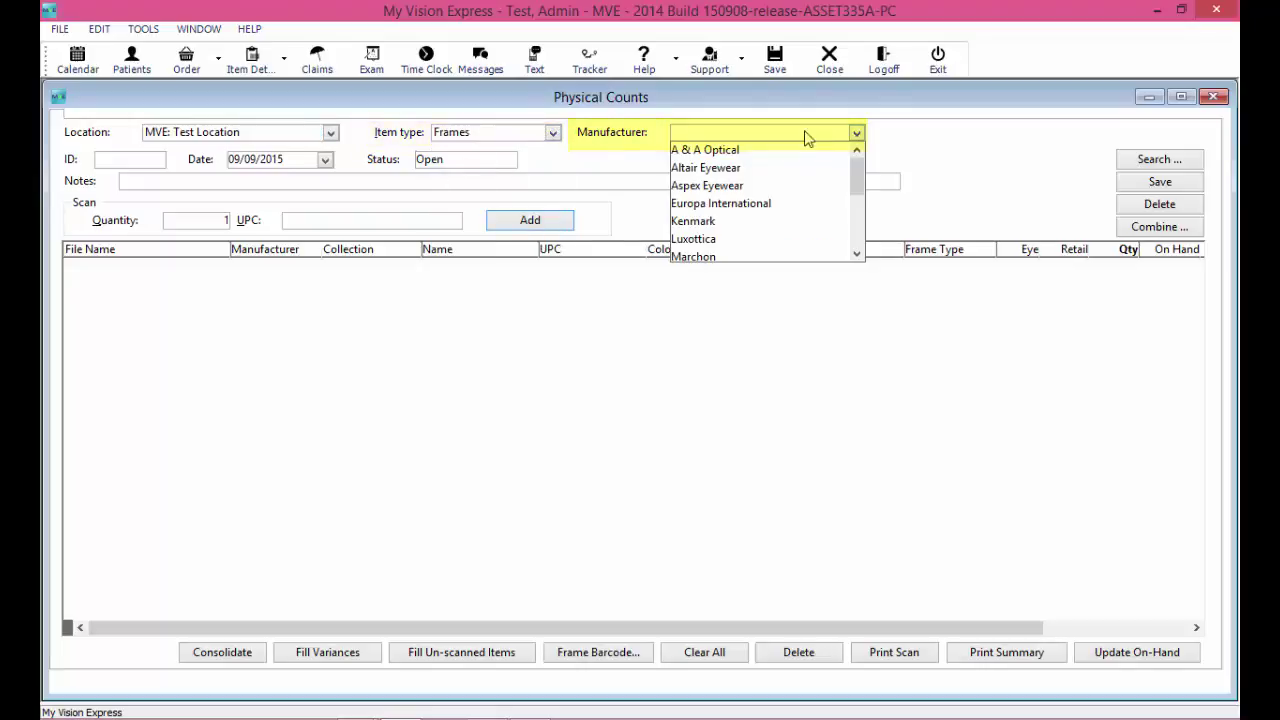
pyautogui.click(693, 253)
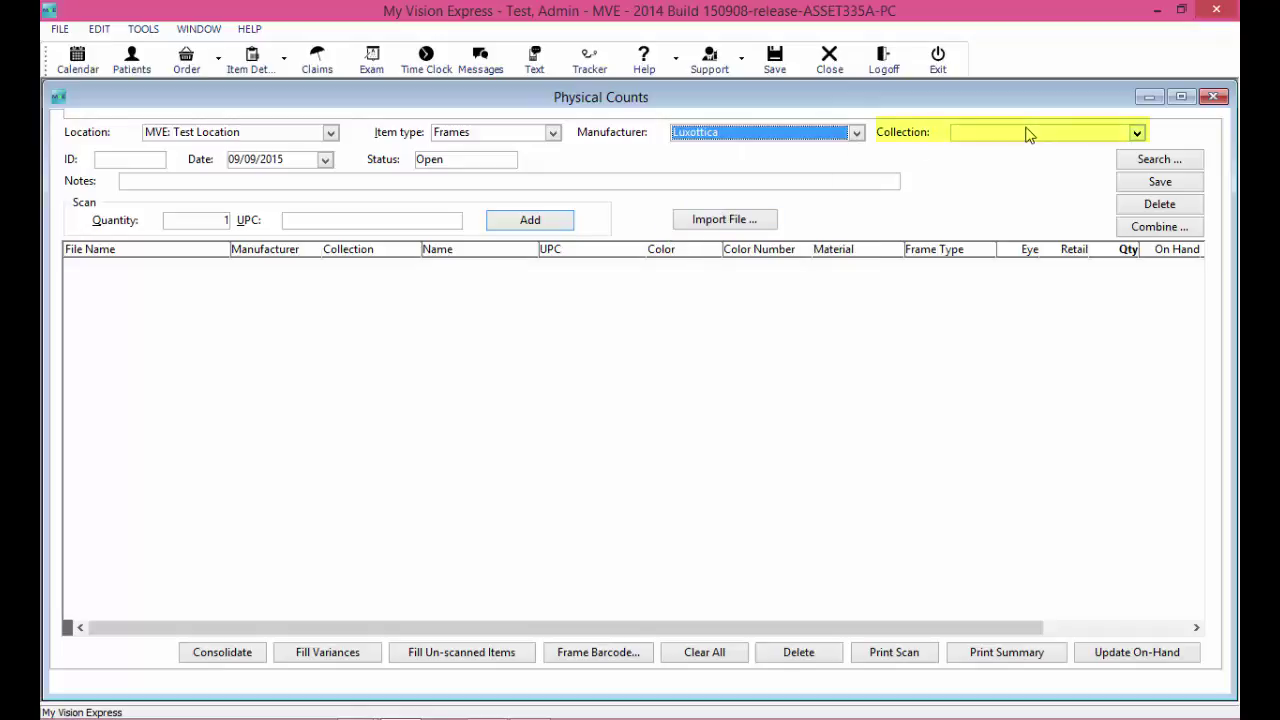
pyautogui.click(1027, 134)
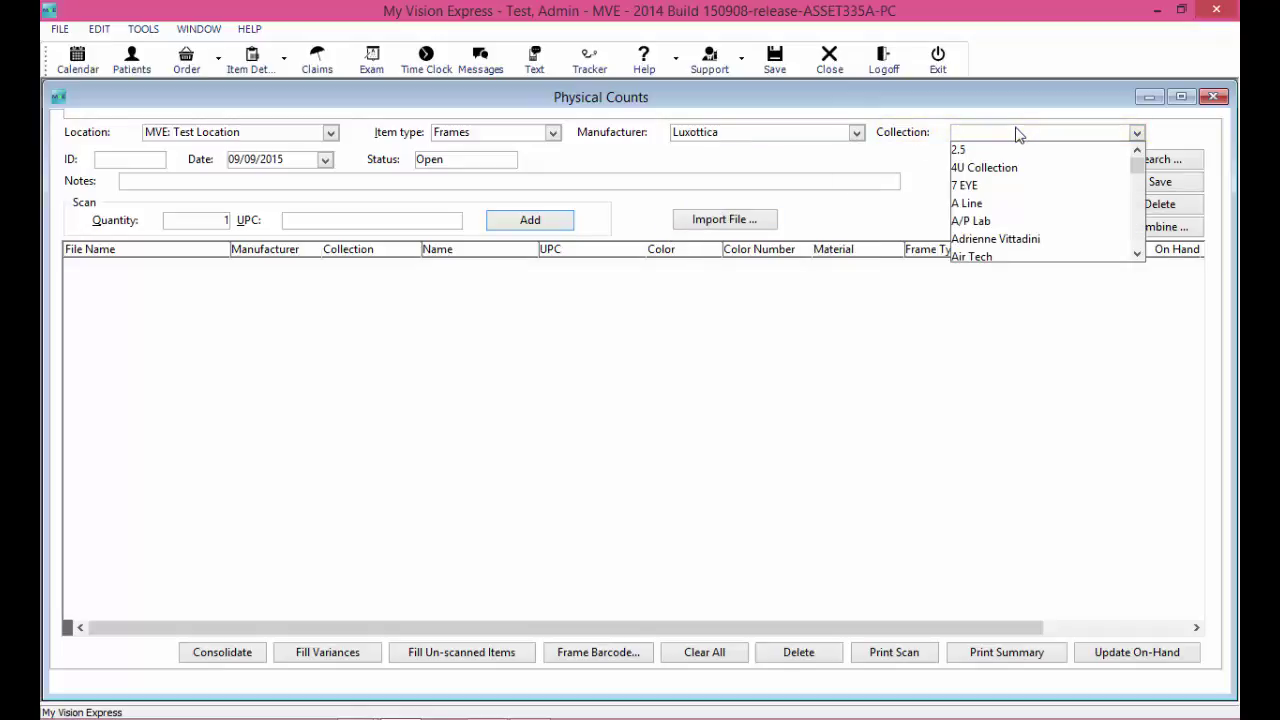
pyautogui.write('p')
pyautogui.press('Return')
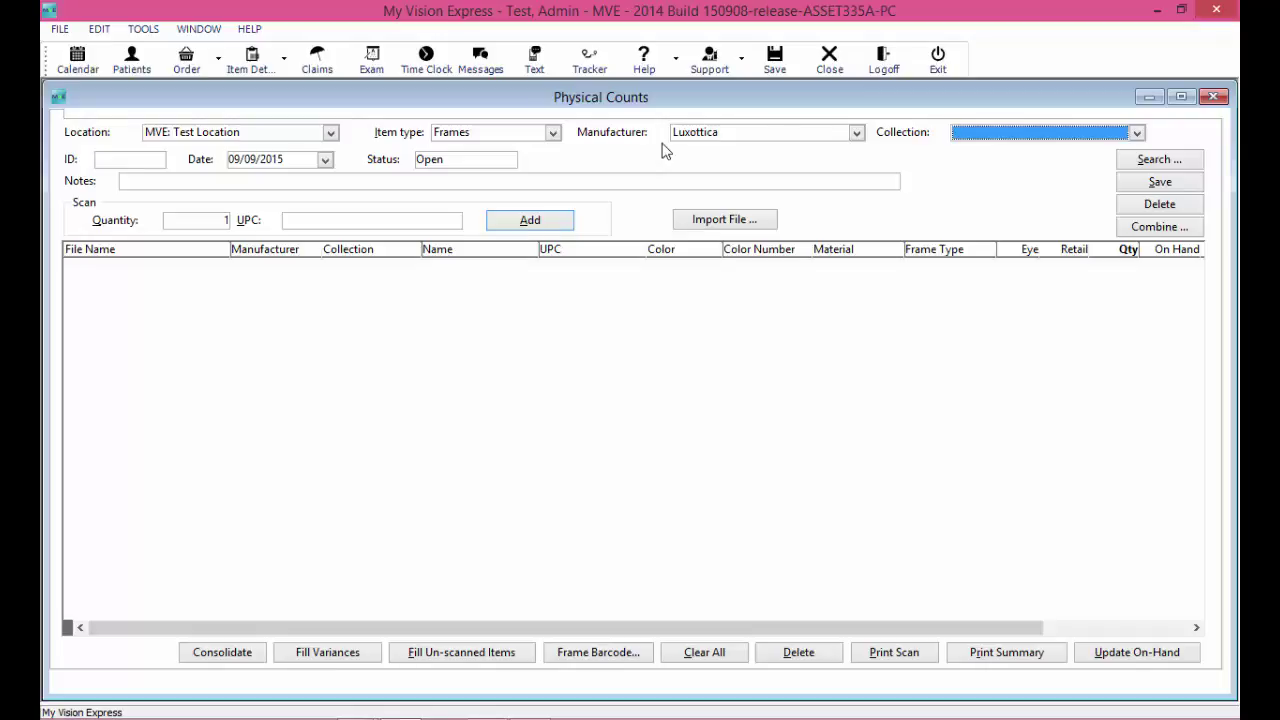
pyautogui.click(1082, 135)
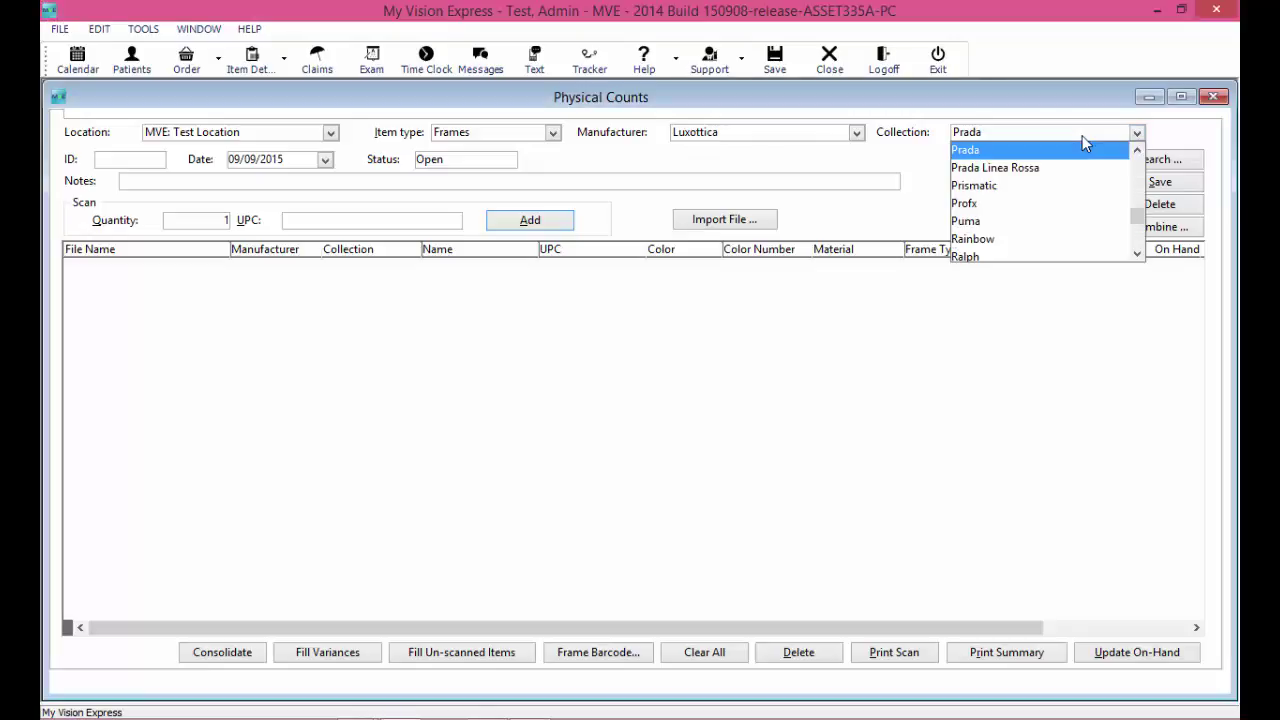
pyautogui.click(960, 152)
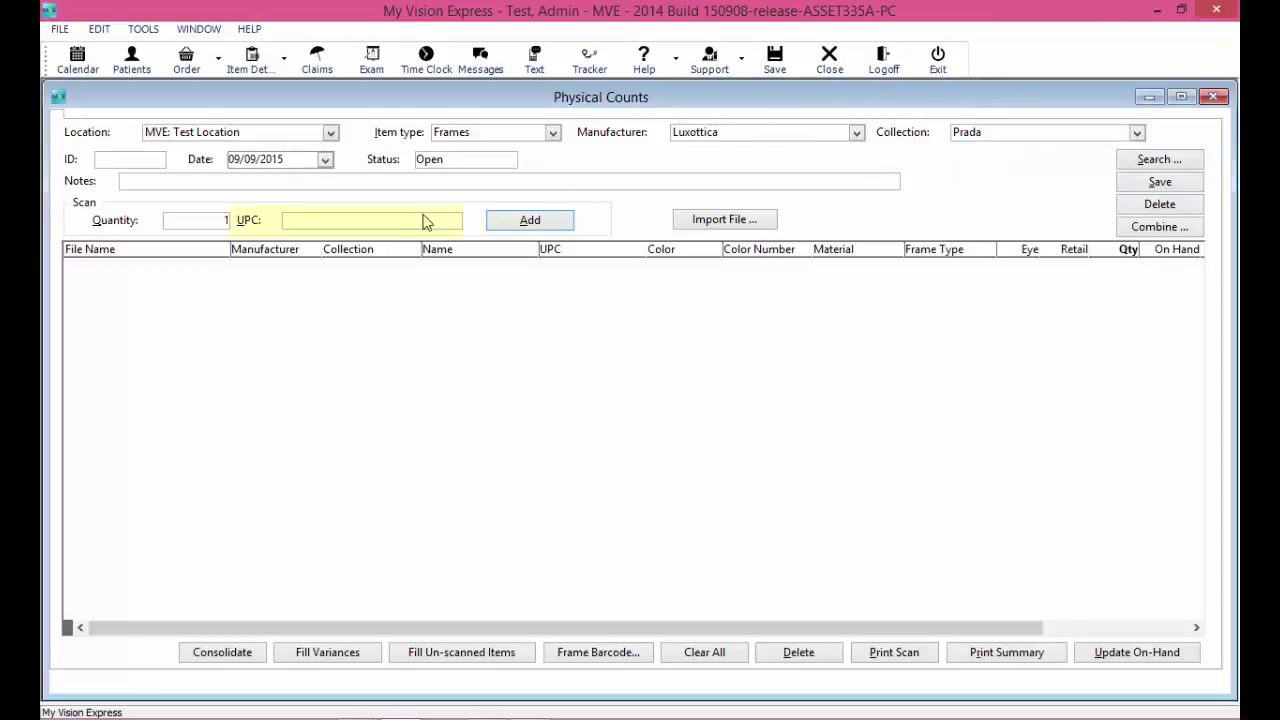
pyautogui.click(368, 222)
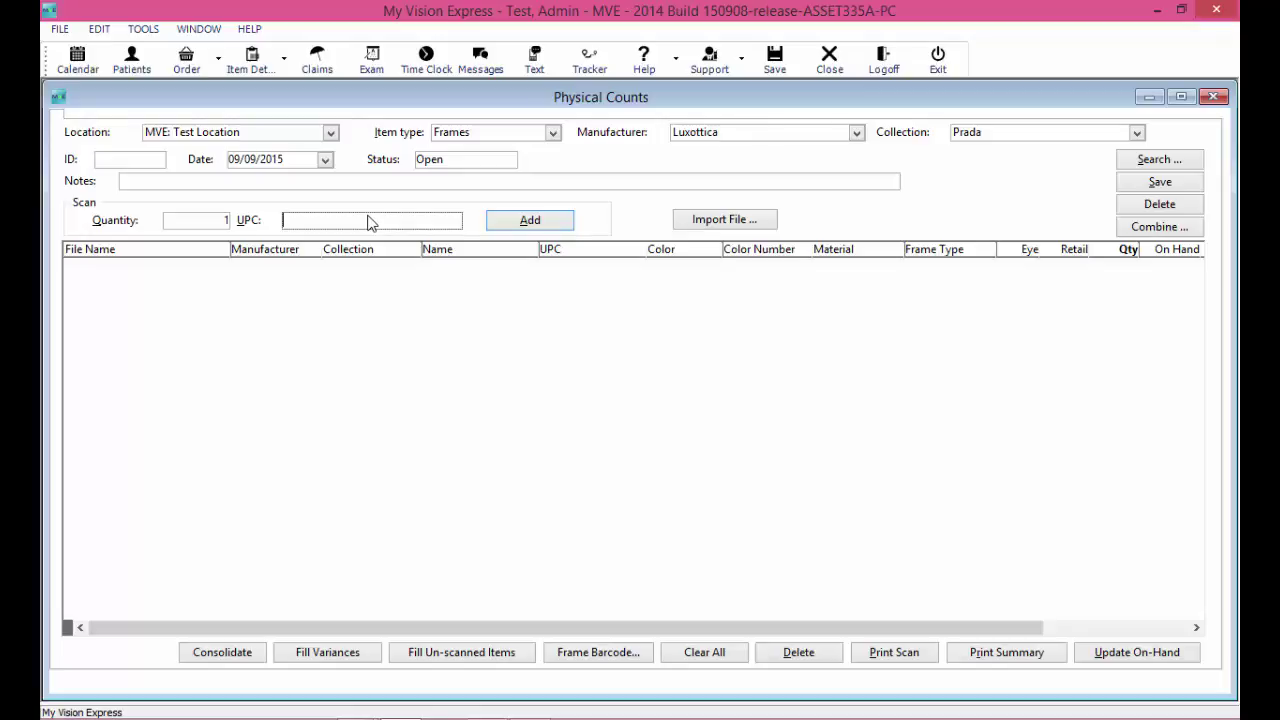
pyautogui.write('400000207506')
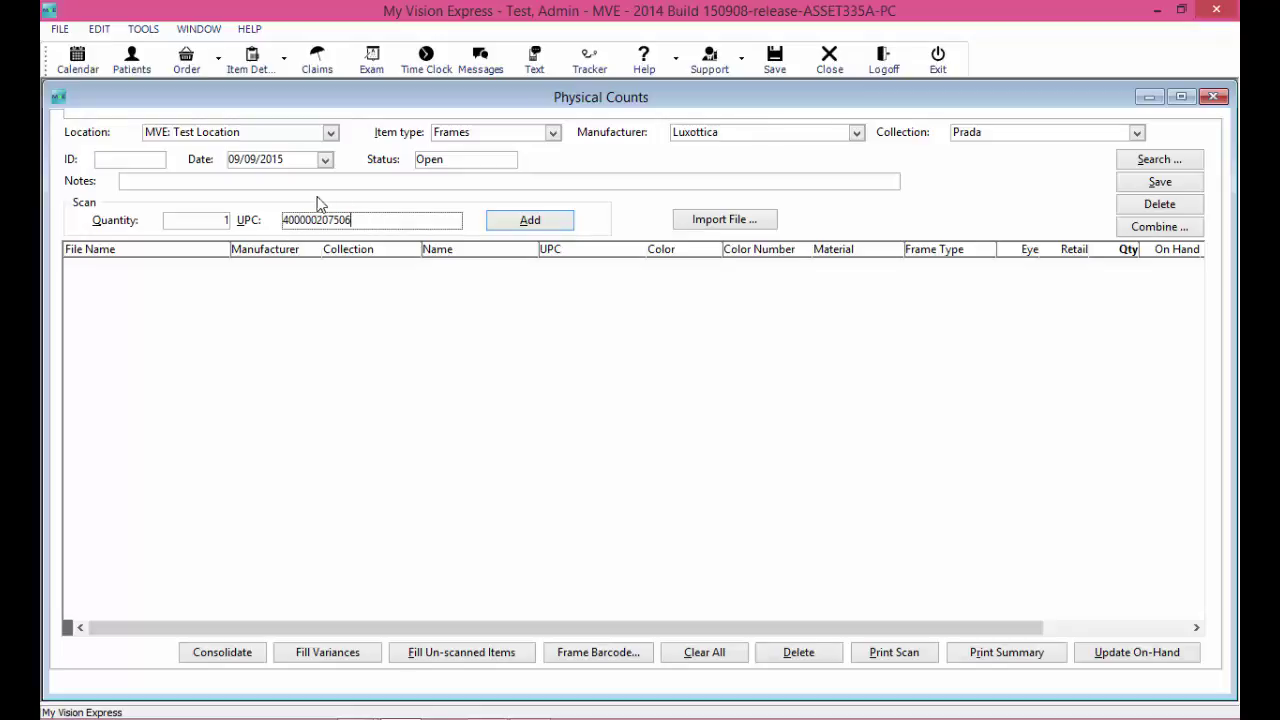
pyautogui.click(529, 222)
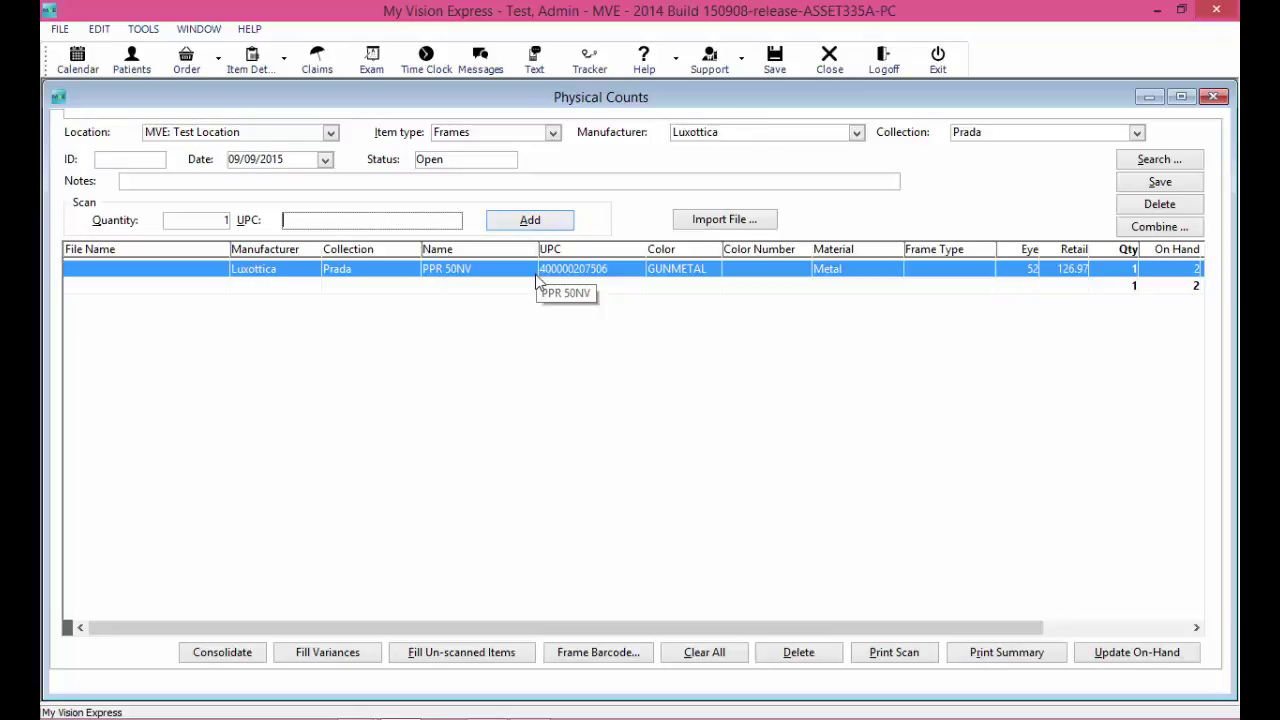
pyautogui.write('400000')
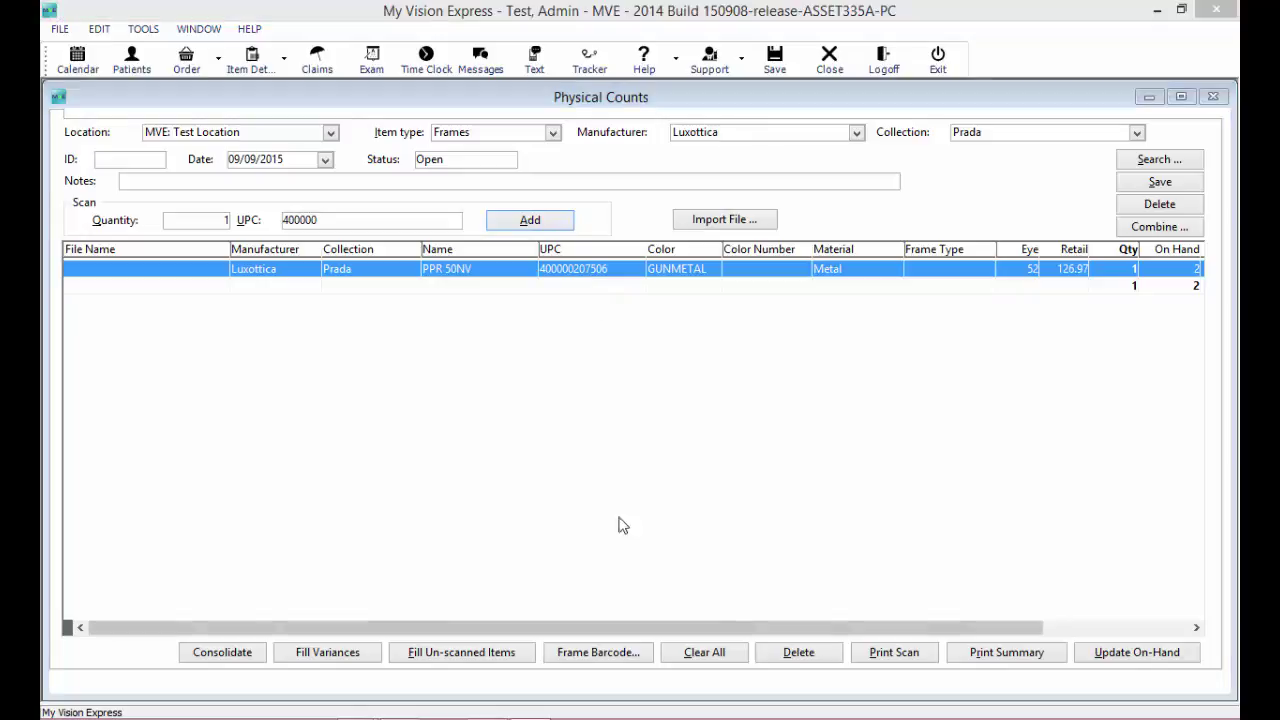
pyautogui.click(333, 224)
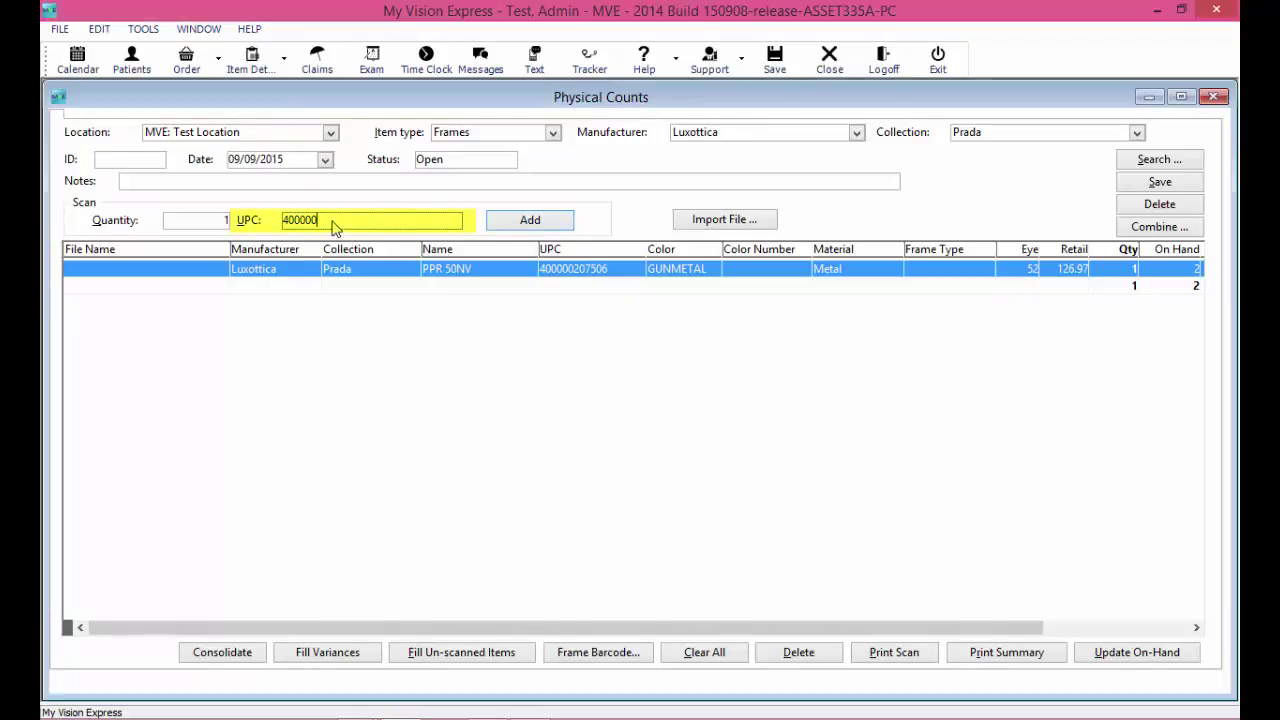
pyautogui.write('23706')
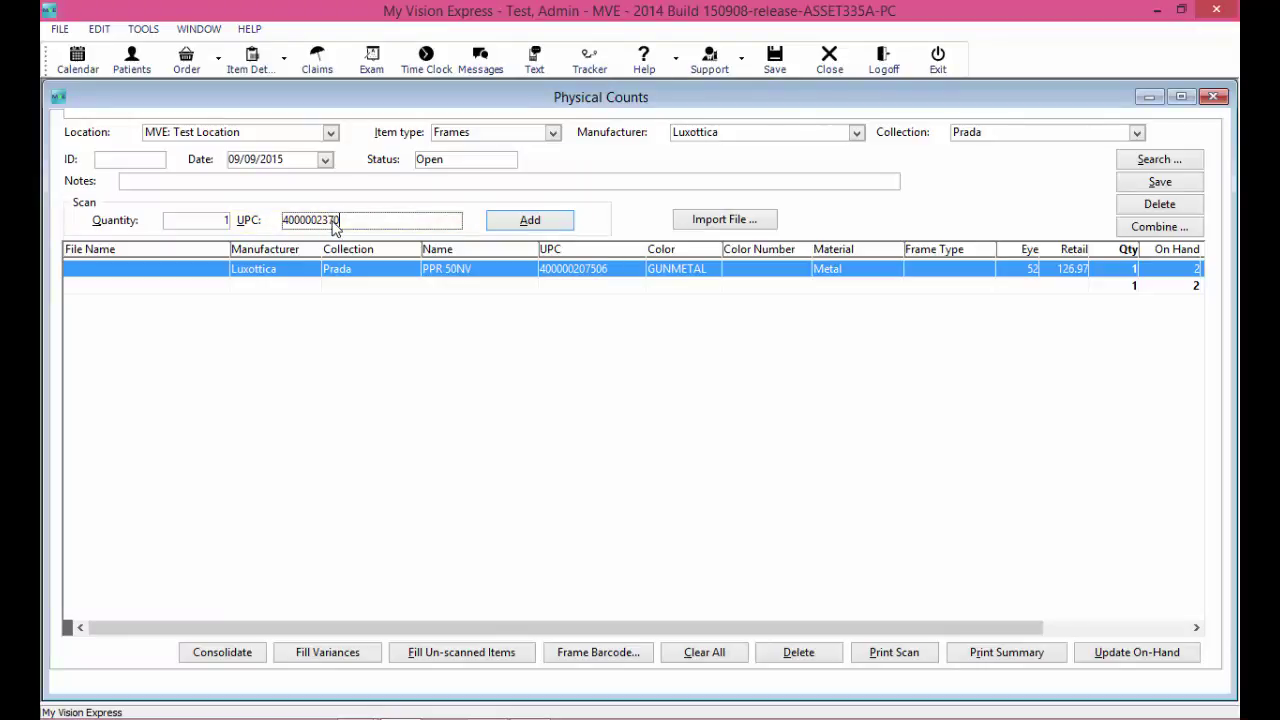
pyautogui.write('0')
pyautogui.click(524, 220)
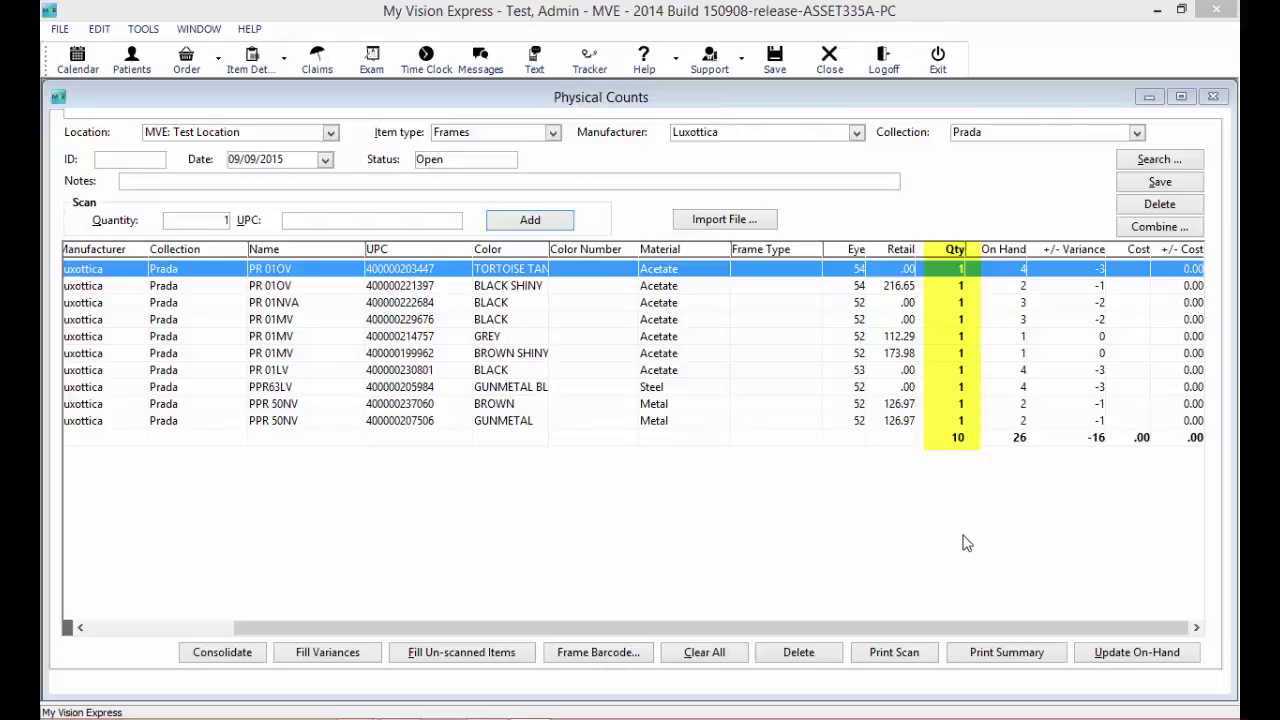
pyautogui.click(199, 224)
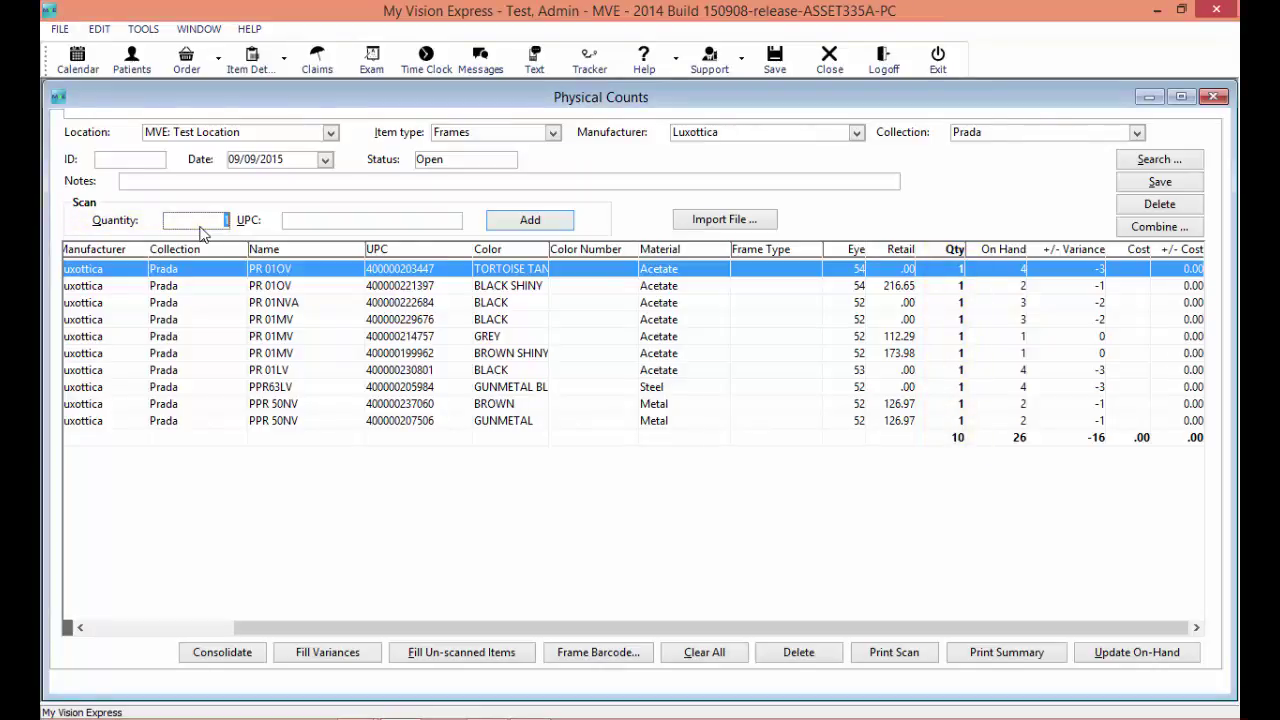
pyautogui.write('4')
pyautogui.click(960, 285)
pyautogui.write('2')
pyautogui.click(963, 302)
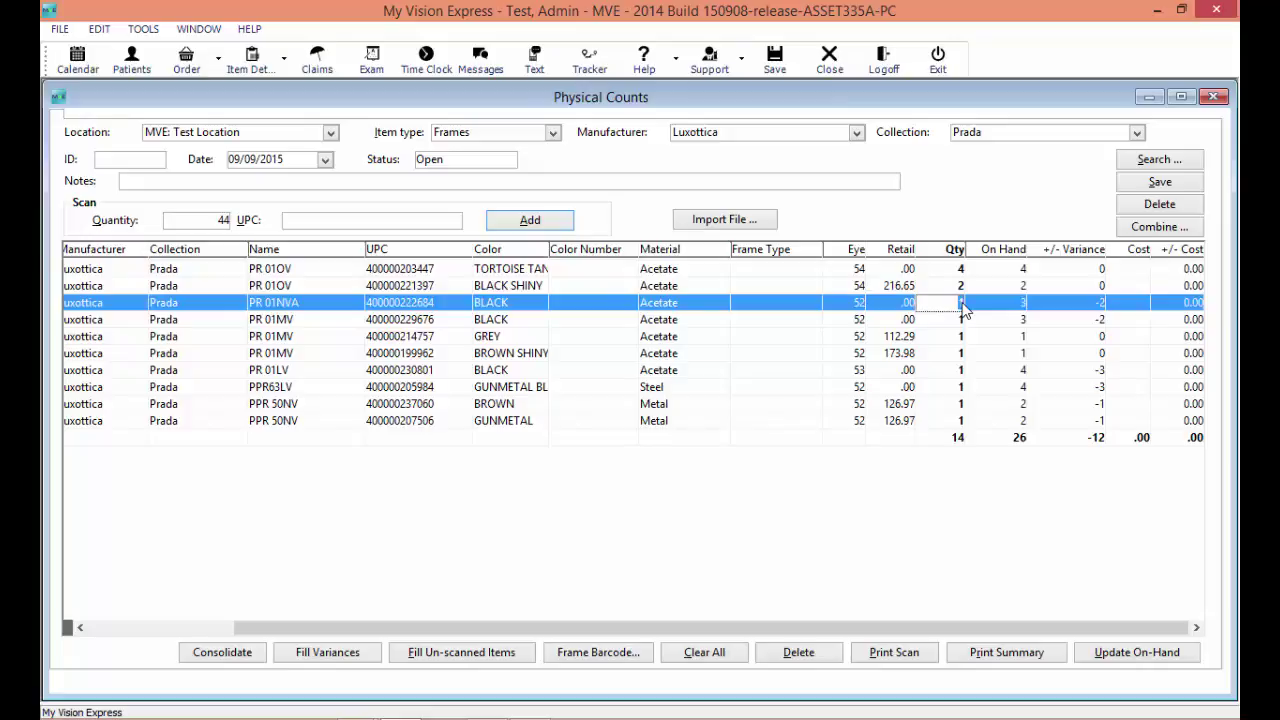
pyautogui.write('3')
pyautogui.click(961, 319)
pyautogui.write('3')
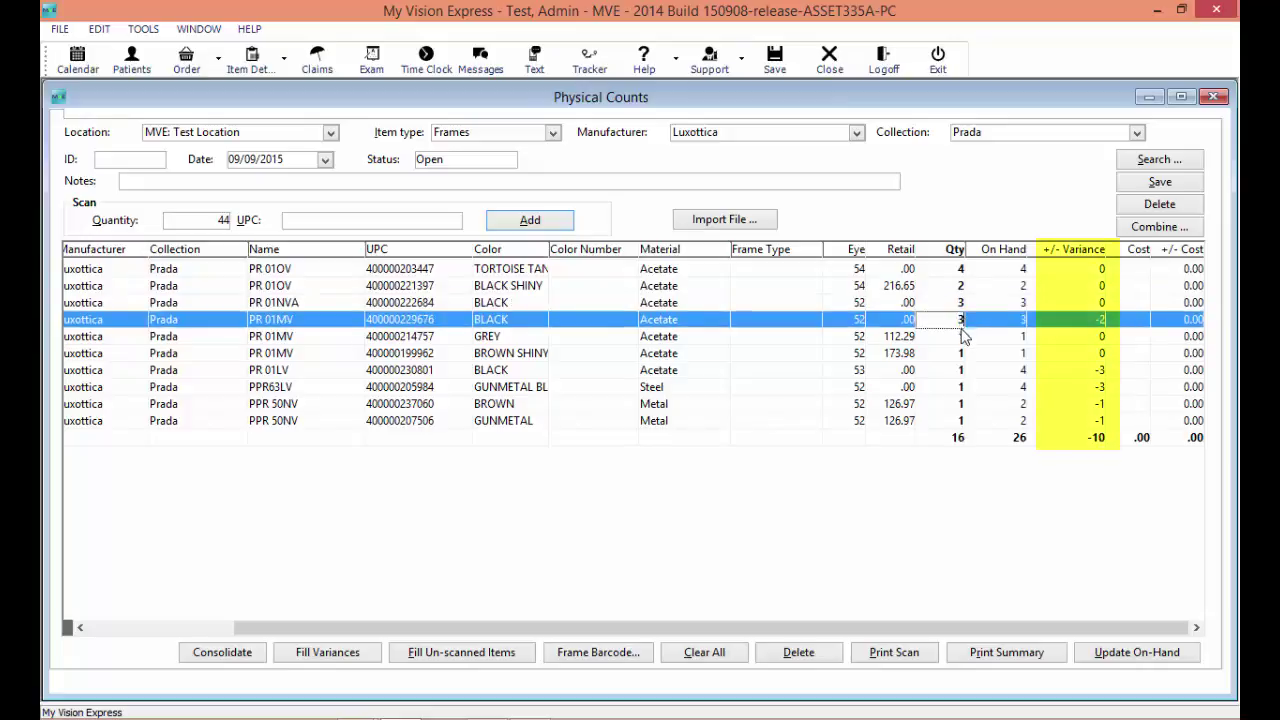
pyautogui.click(961, 336)
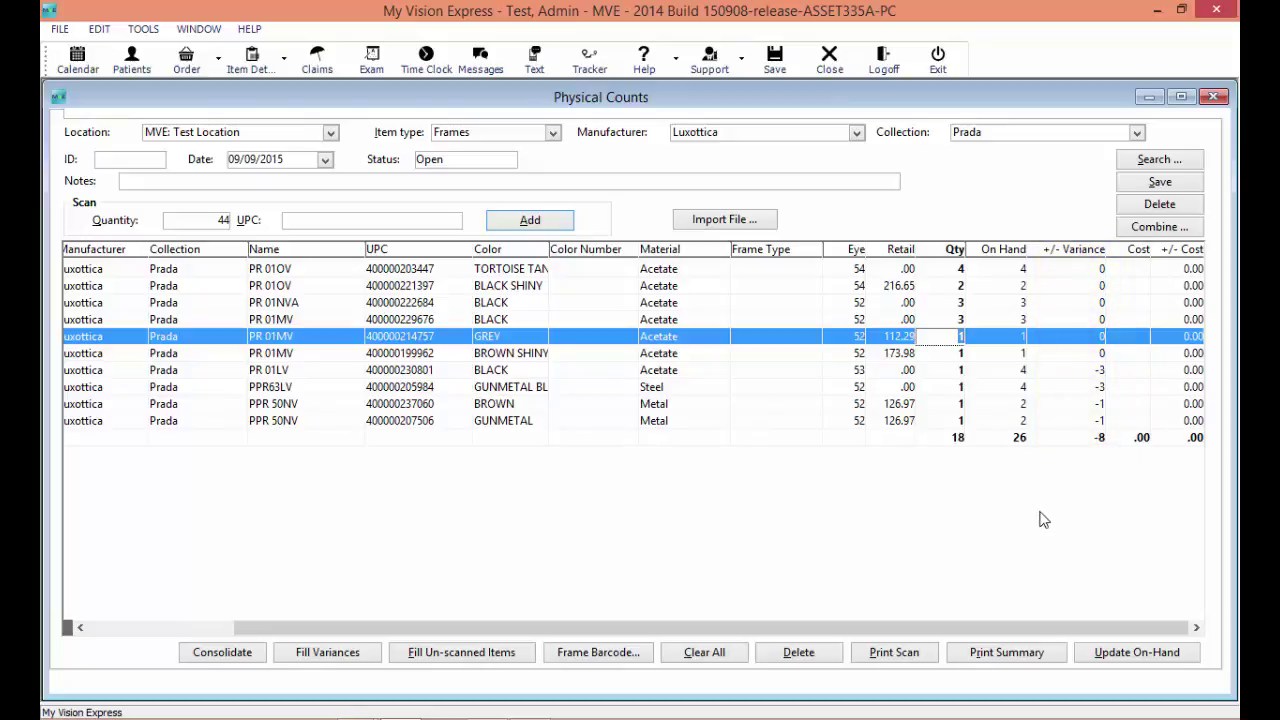
# Update the on-hand inventory for scanned items only, accepting barcode printing for these frames, and print the count summary.
pyautogui.click(1113, 660)
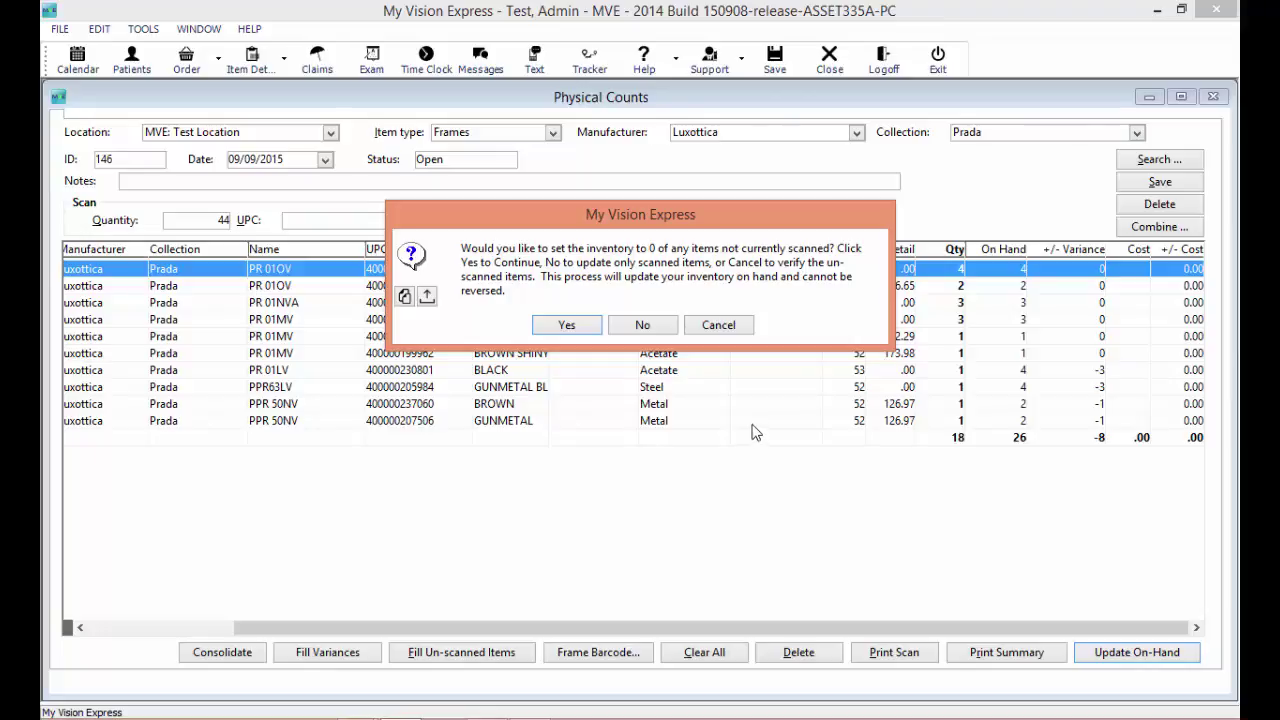
pyautogui.click(643, 325)
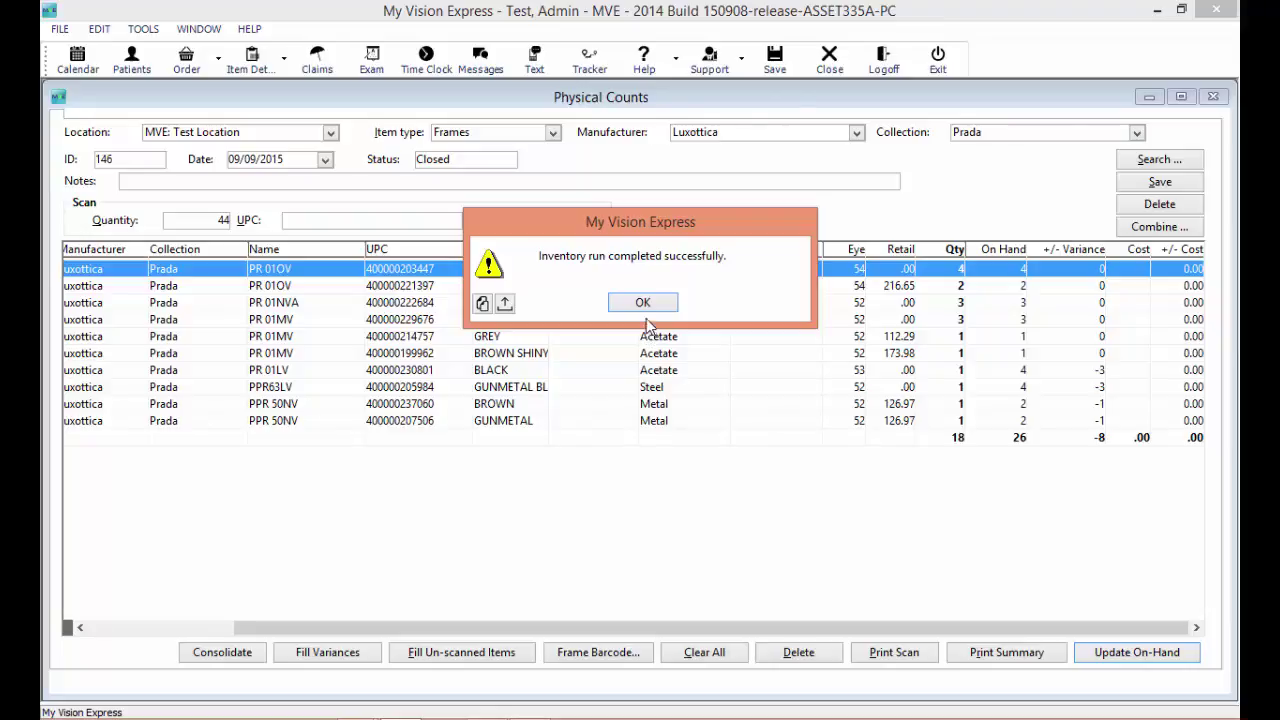
pyautogui.click(646, 307)
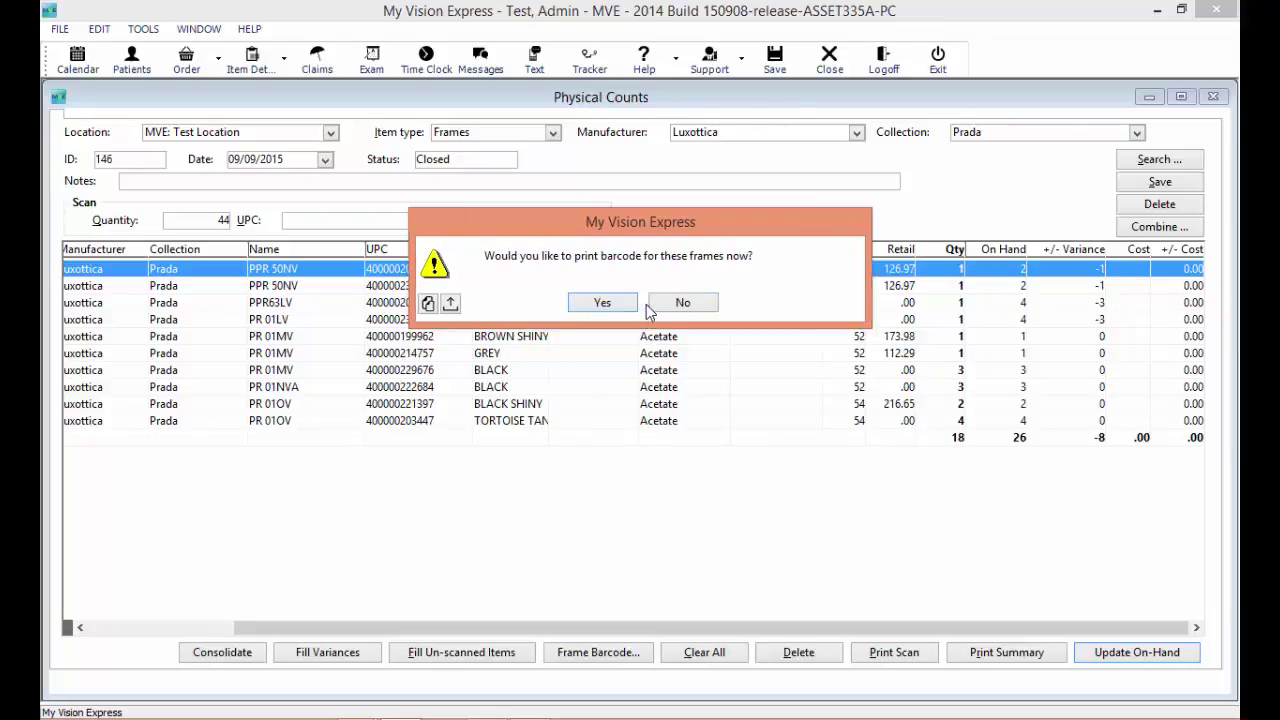
pyautogui.click(605, 306)
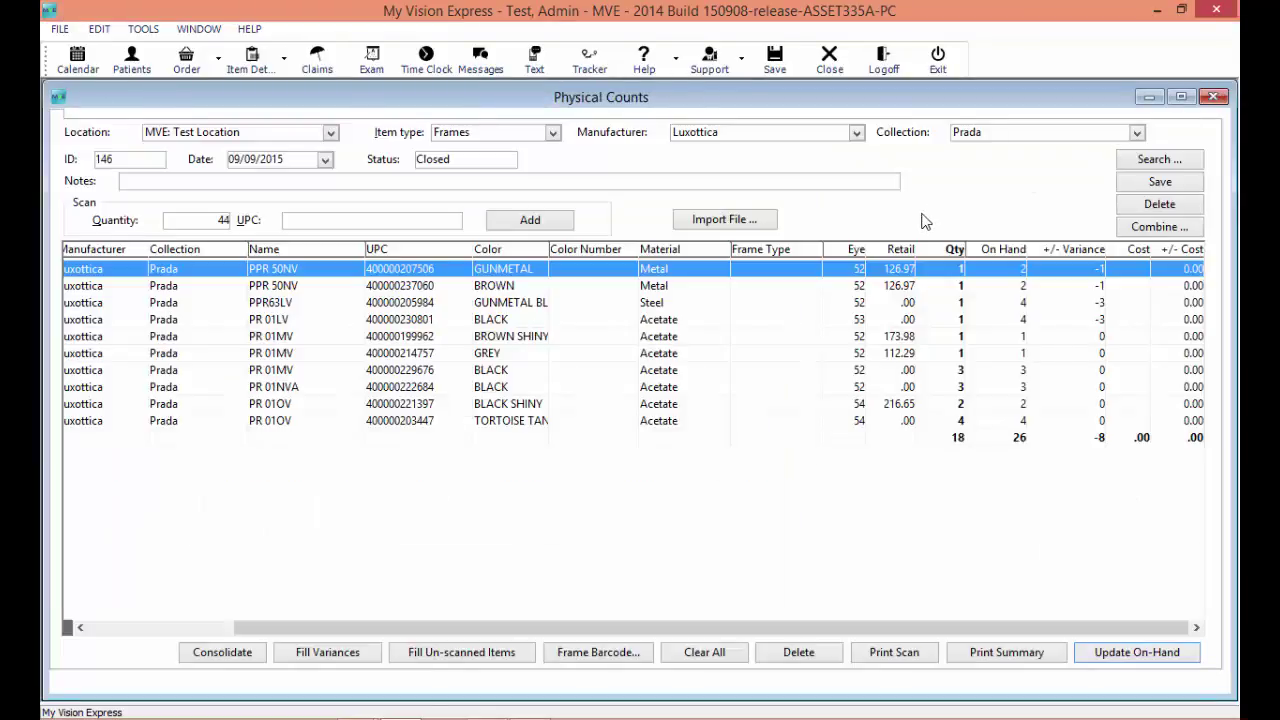
pyautogui.click(1007, 656)
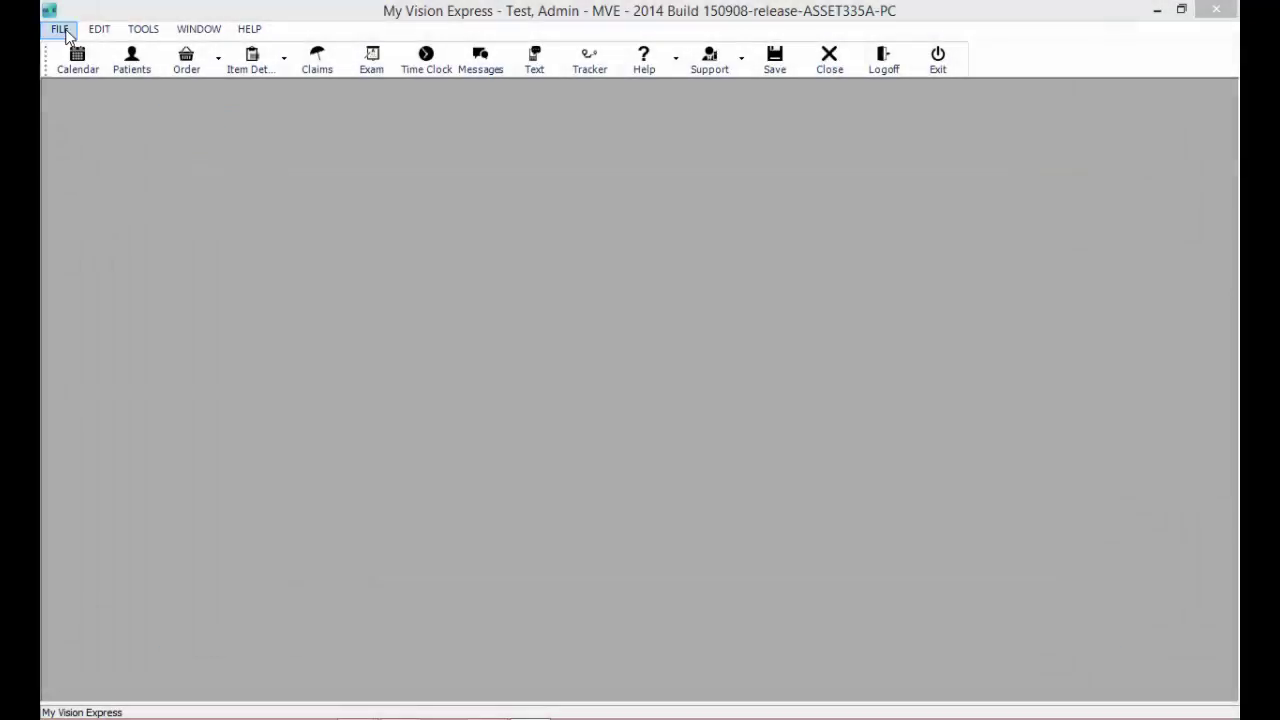
# Open a new inventory Physical Counts session, accepting and confirming the synchronization of inventory quantities for all locations.
pyautogui.click(62, 30)
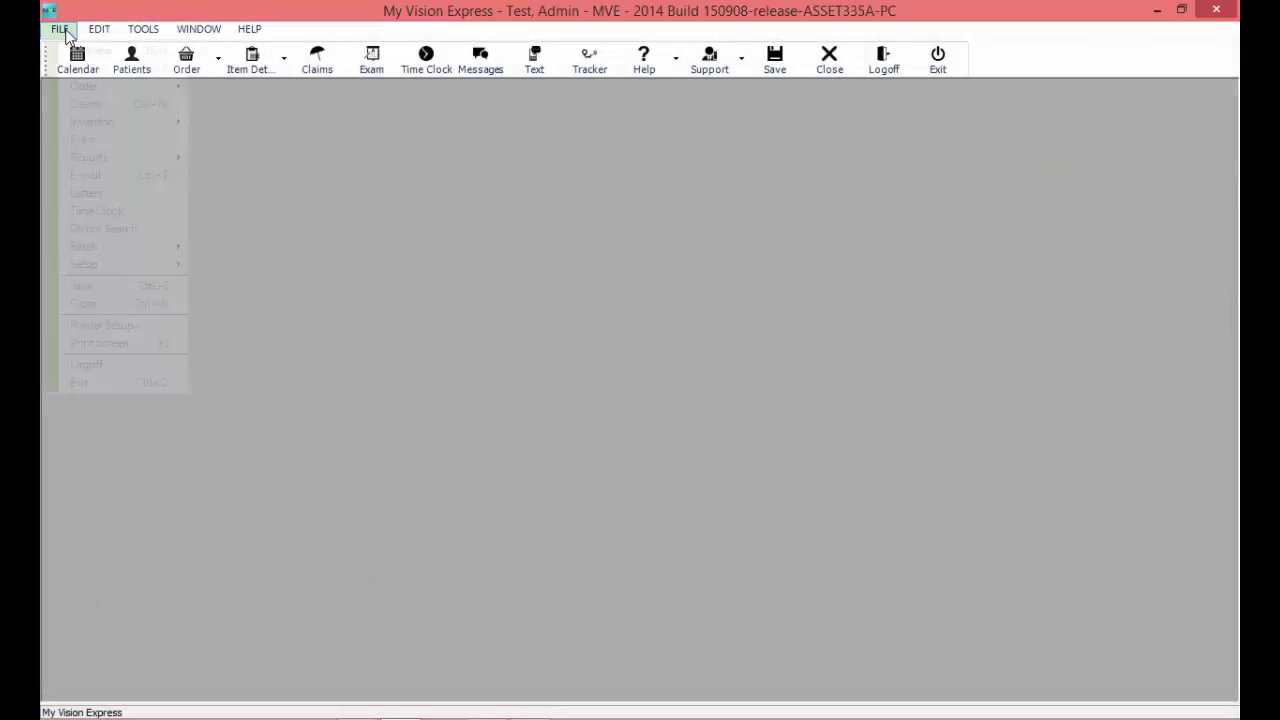
pyautogui.moveTo(133, 126)
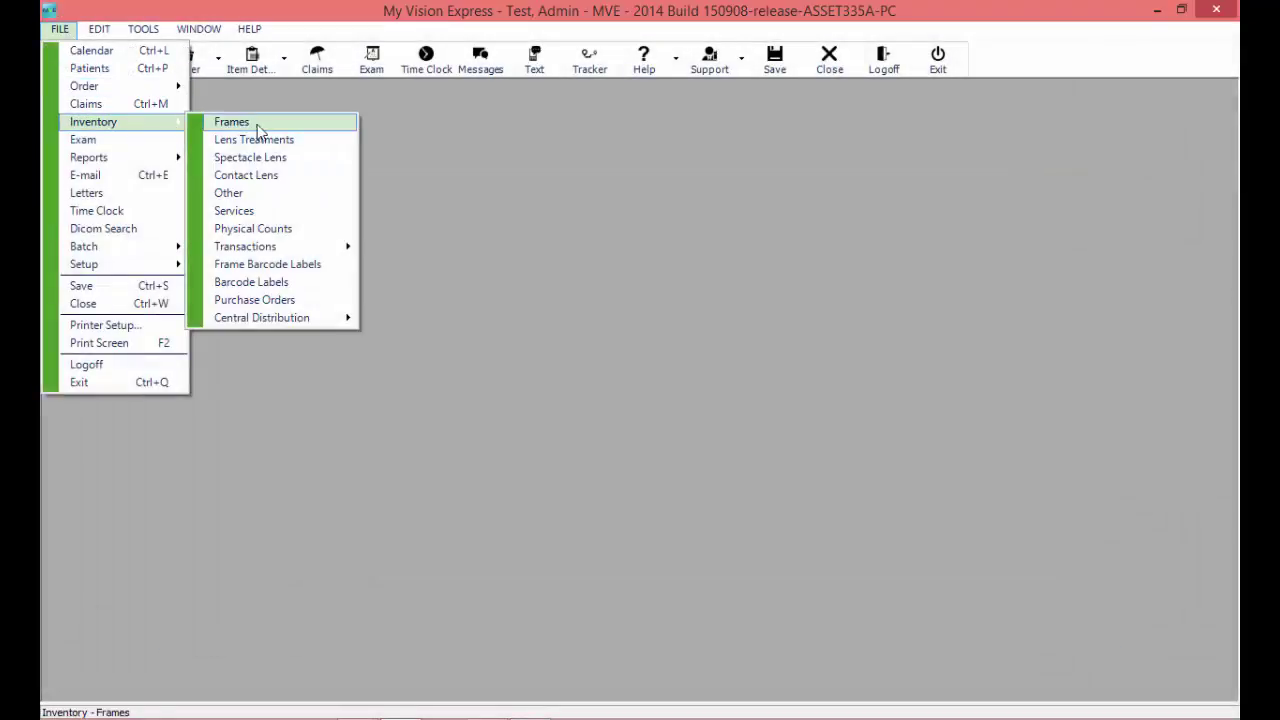
pyautogui.click(284, 229)
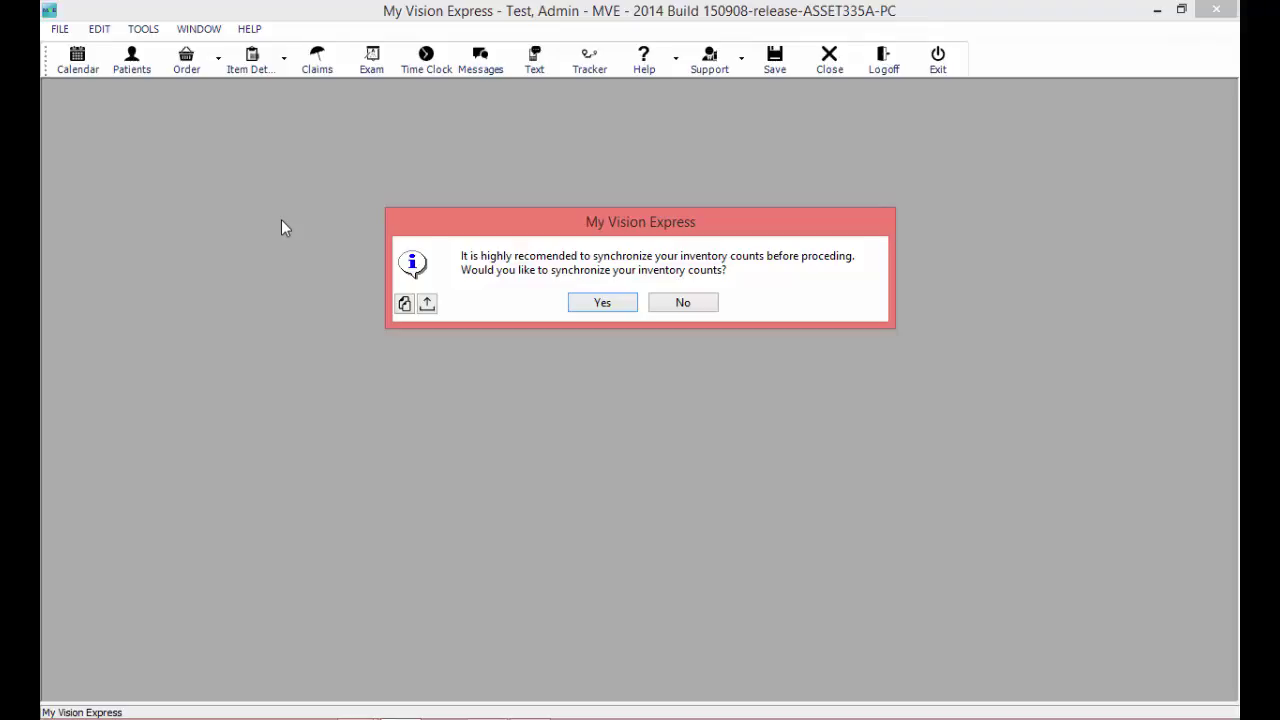
pyautogui.click(602, 303)
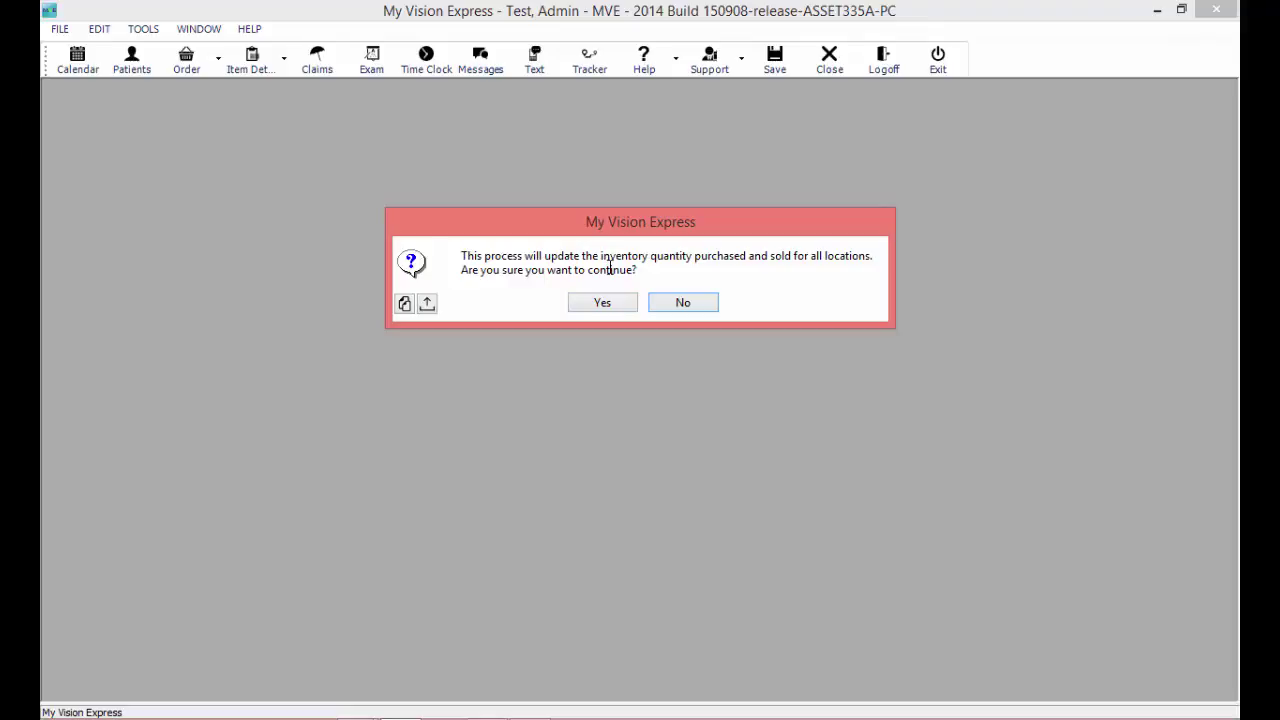
pyautogui.click(614, 302)
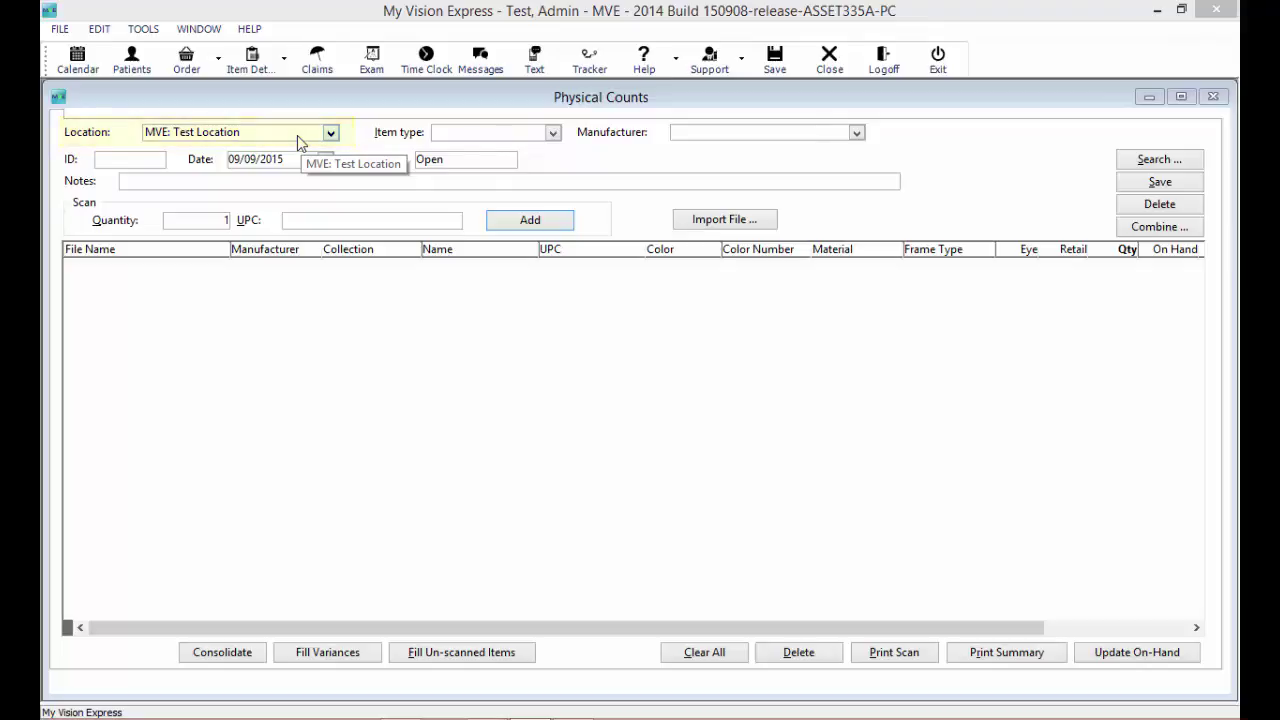
# Restrict the new physical count to item type Frames, manufacturer Luxottica and collection Prada.
pyautogui.click(500, 145)
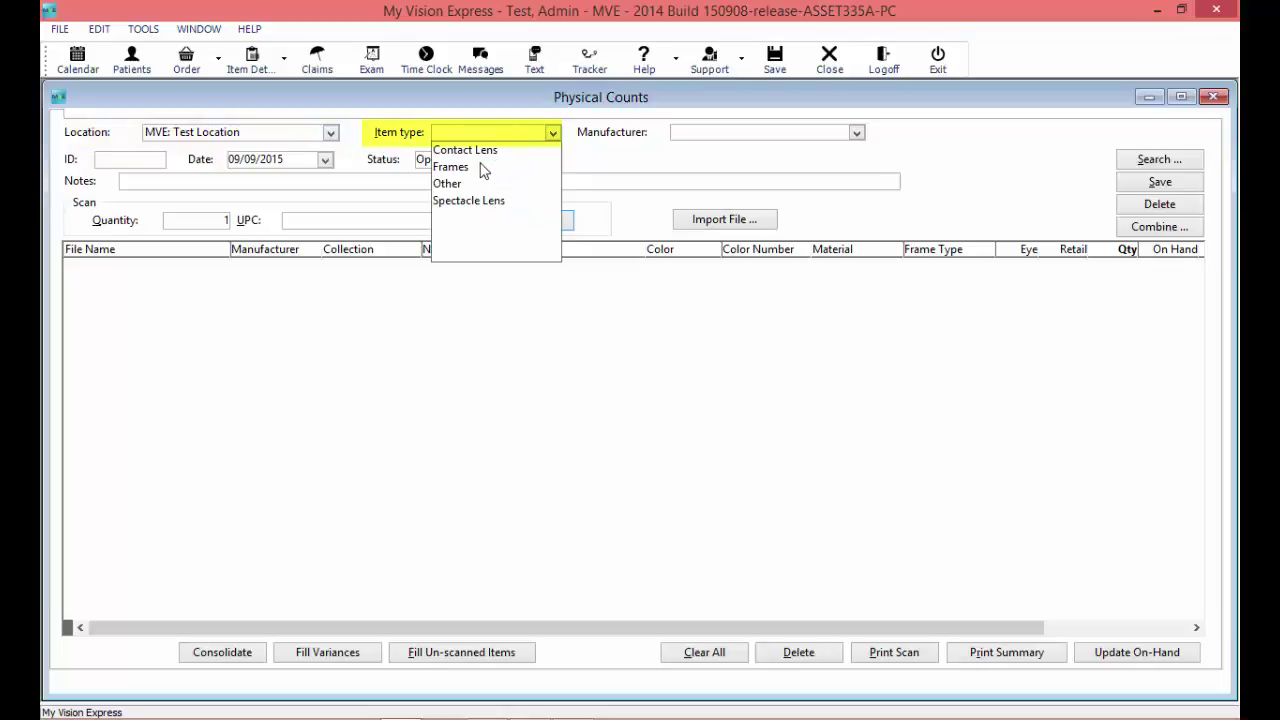
pyautogui.click(480, 168)
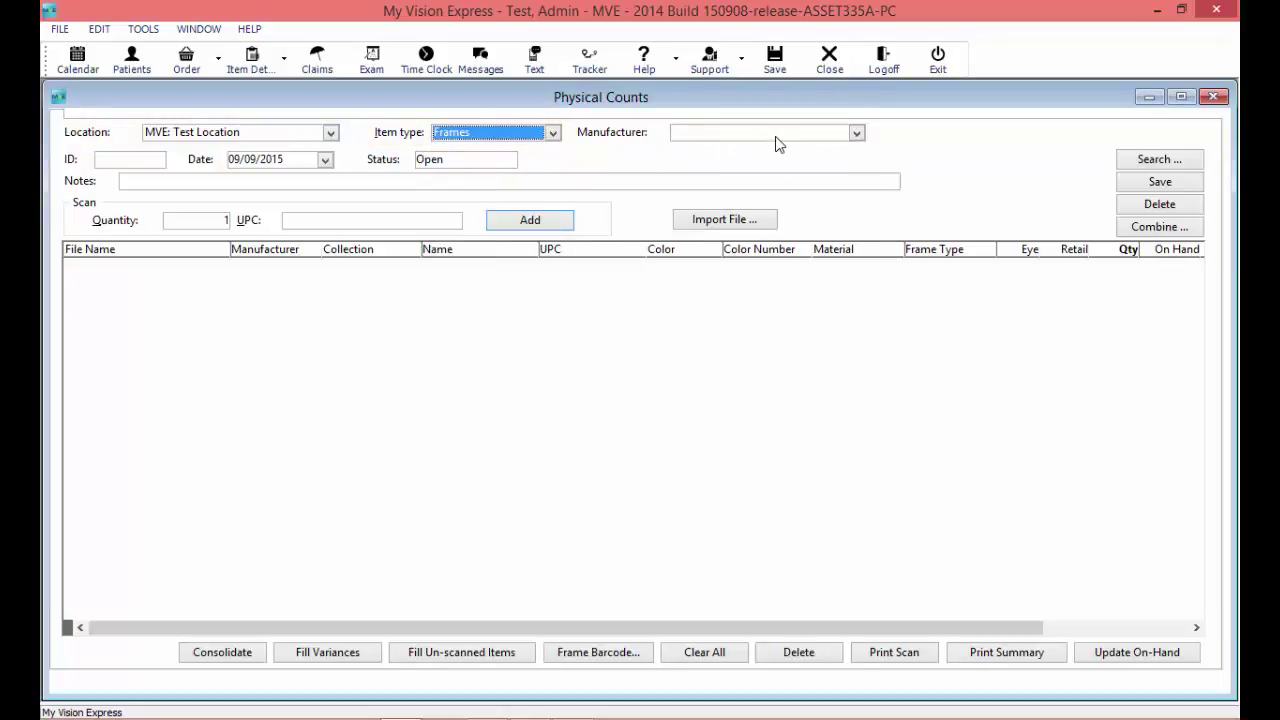
pyautogui.click(855, 134)
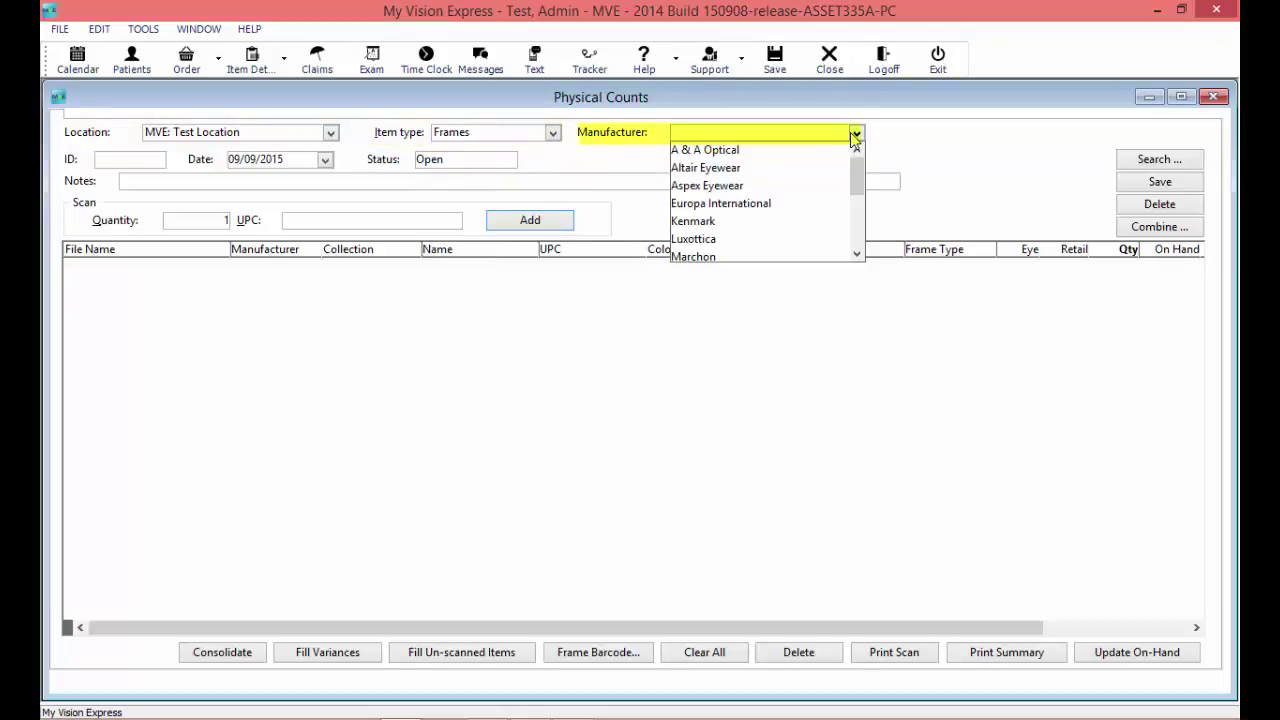
pyautogui.press('l')
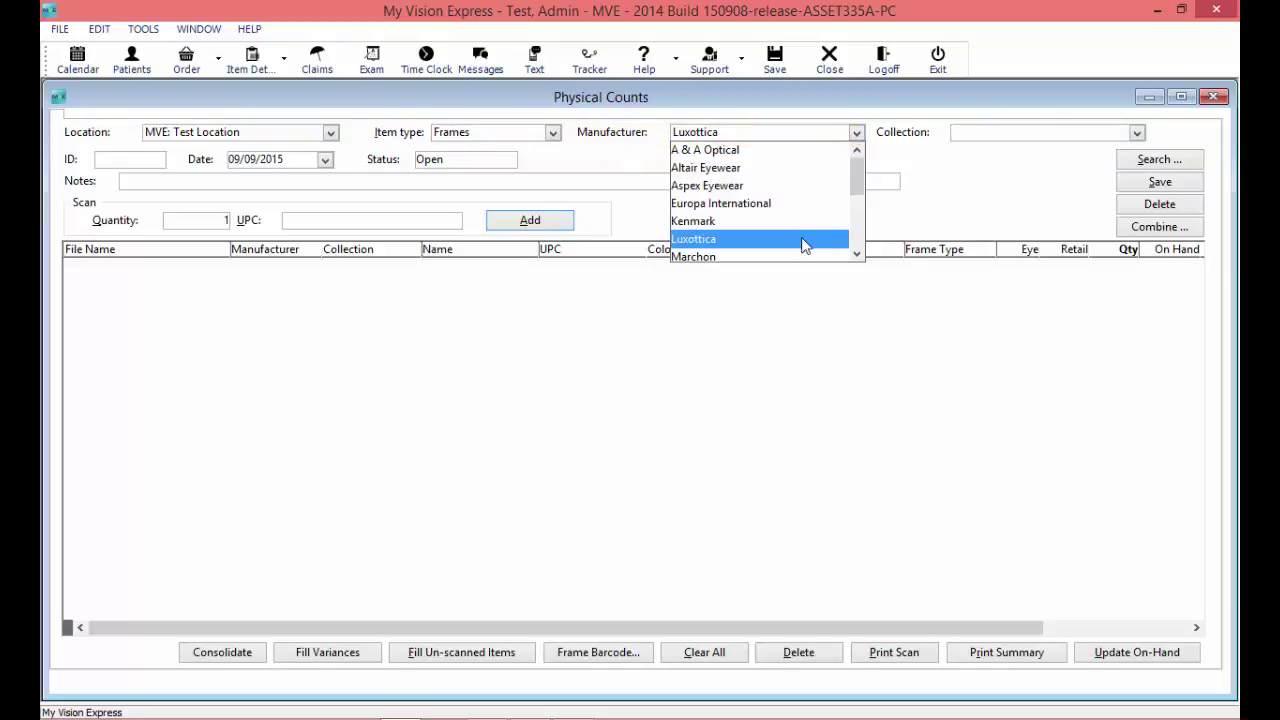
pyautogui.click(827, 238)
pyautogui.click(1000, 136)
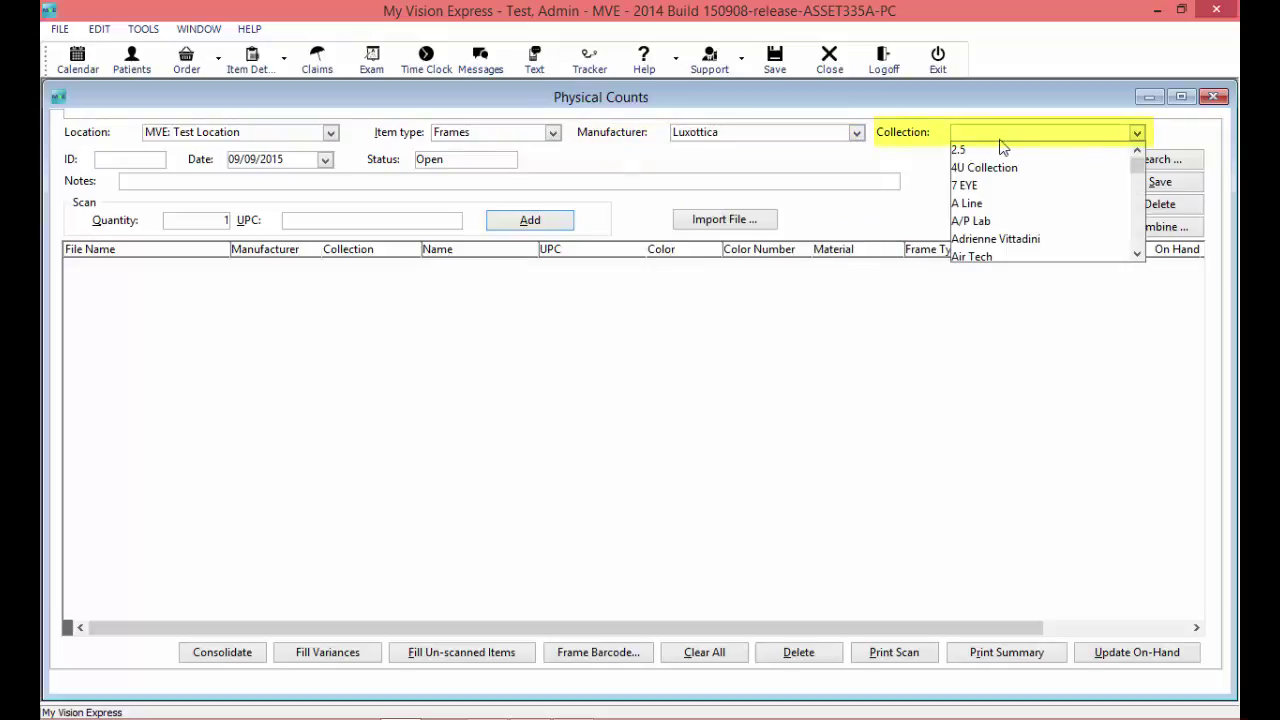
pyautogui.press('p')
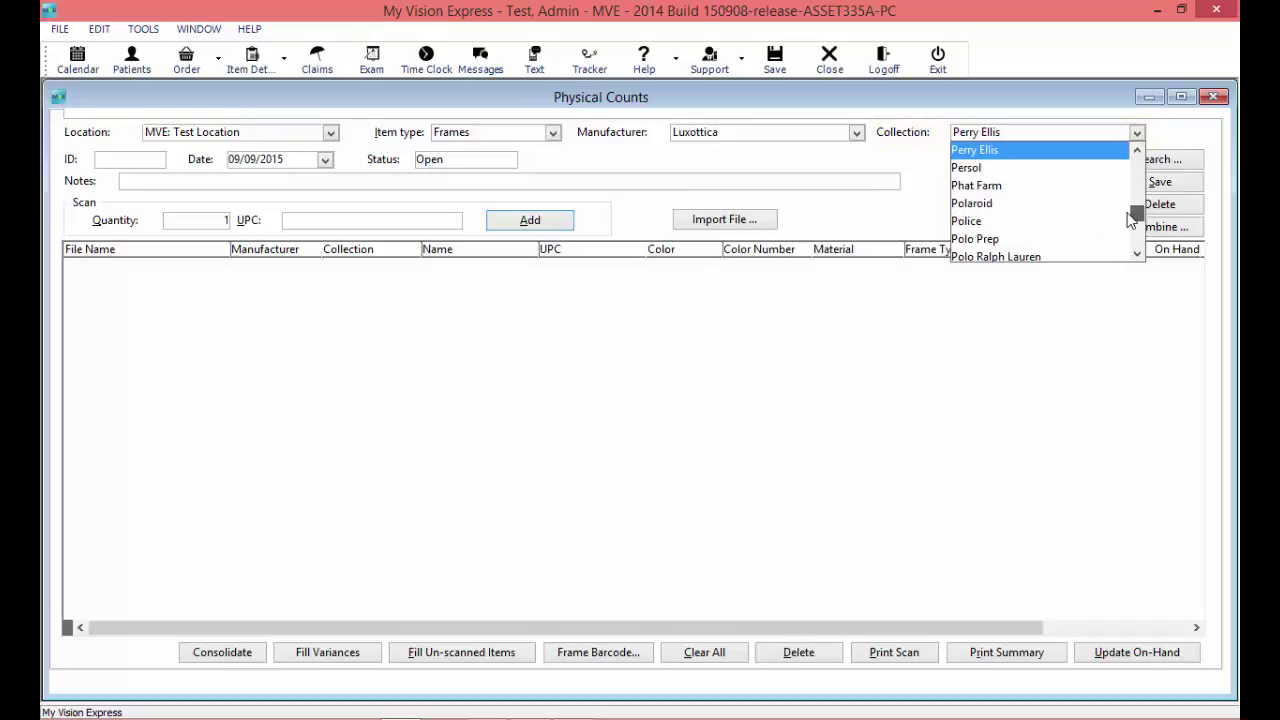
pyautogui.scroll(3, 1130, 218)
pyautogui.press('r')
pyautogui.press('Return')
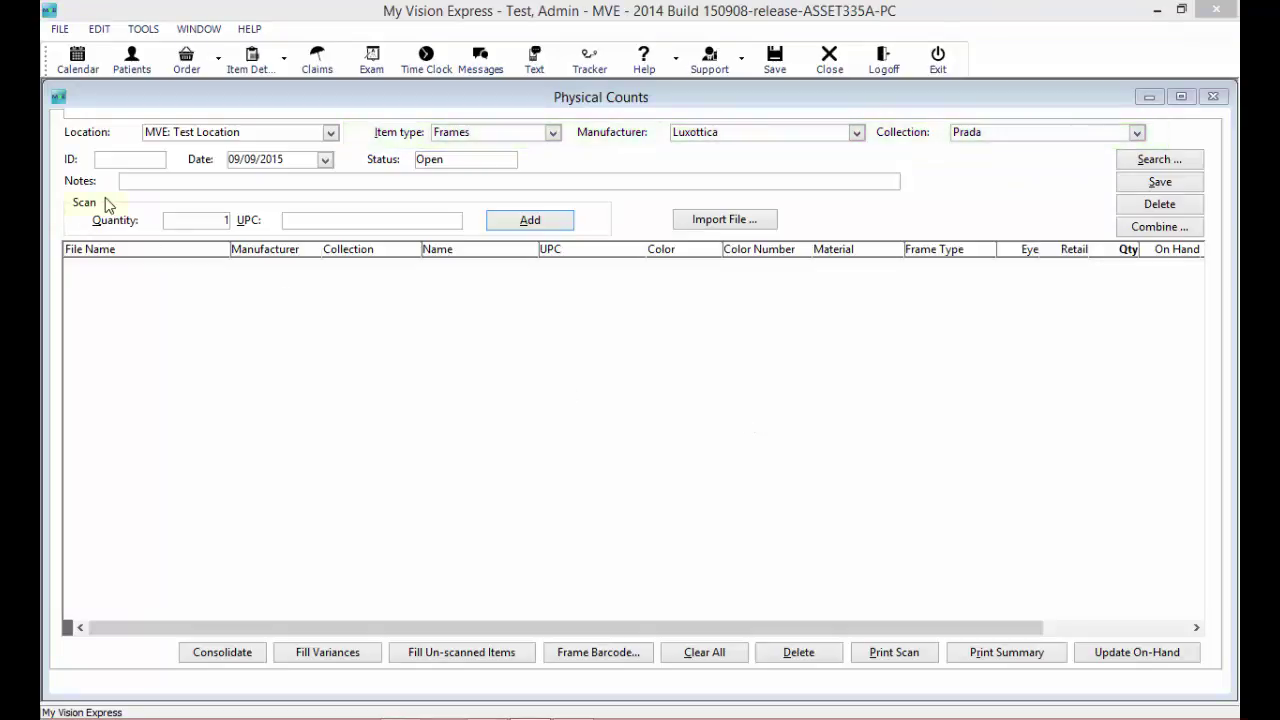
pyautogui.click(286, 227)
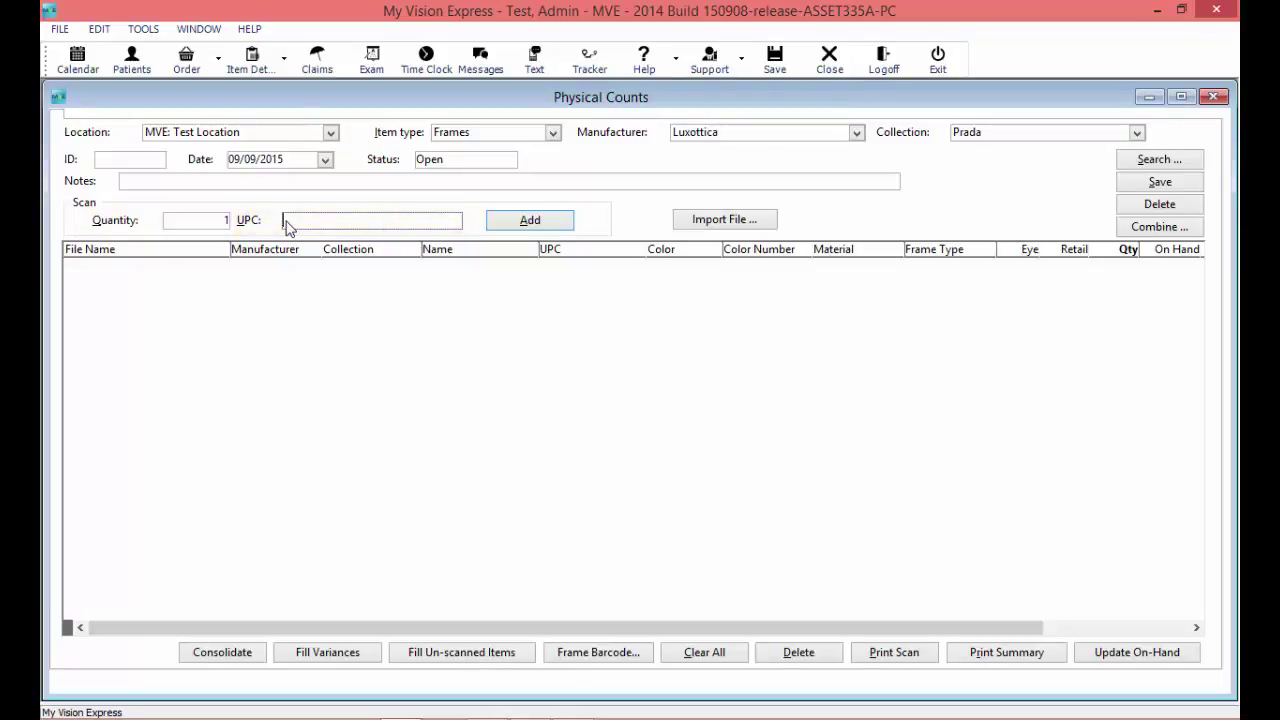
pyautogui.write('400000199962')
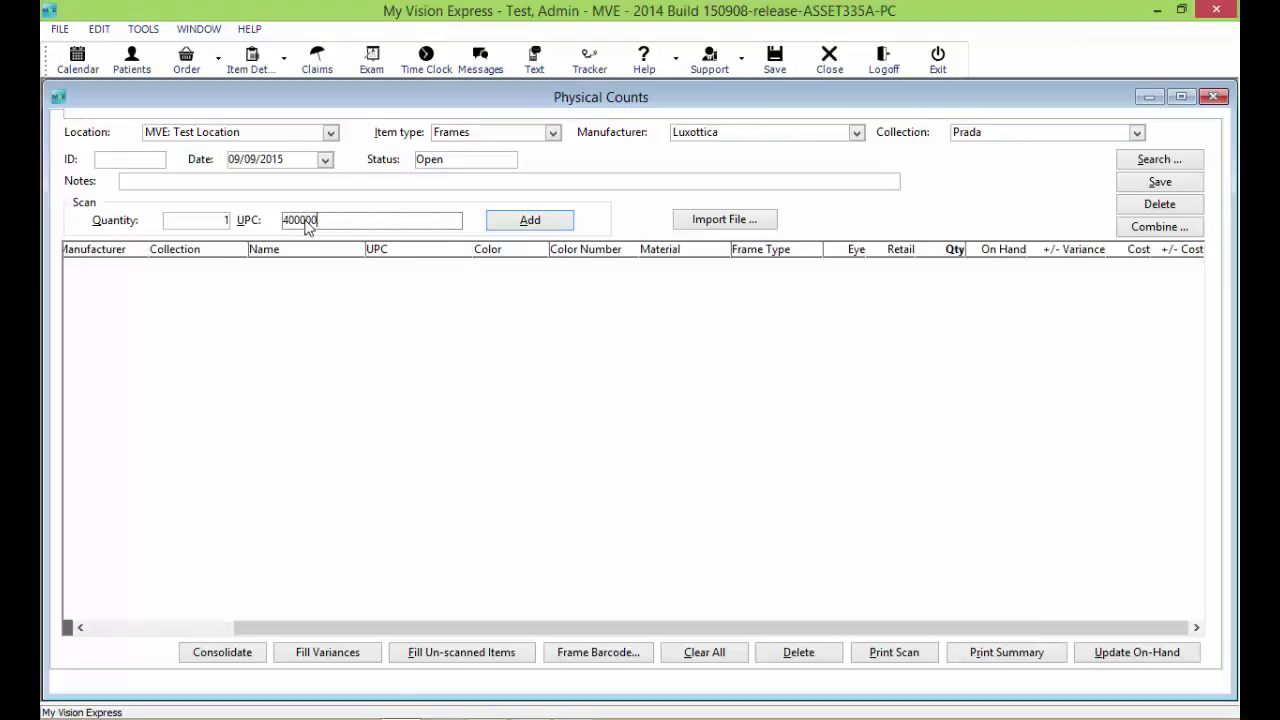
pyautogui.press('Return')
pyautogui.write('400000230801 400000205984 400000237060 400000214757')
pyautogui.press('Return')
pyautogui.write('4')
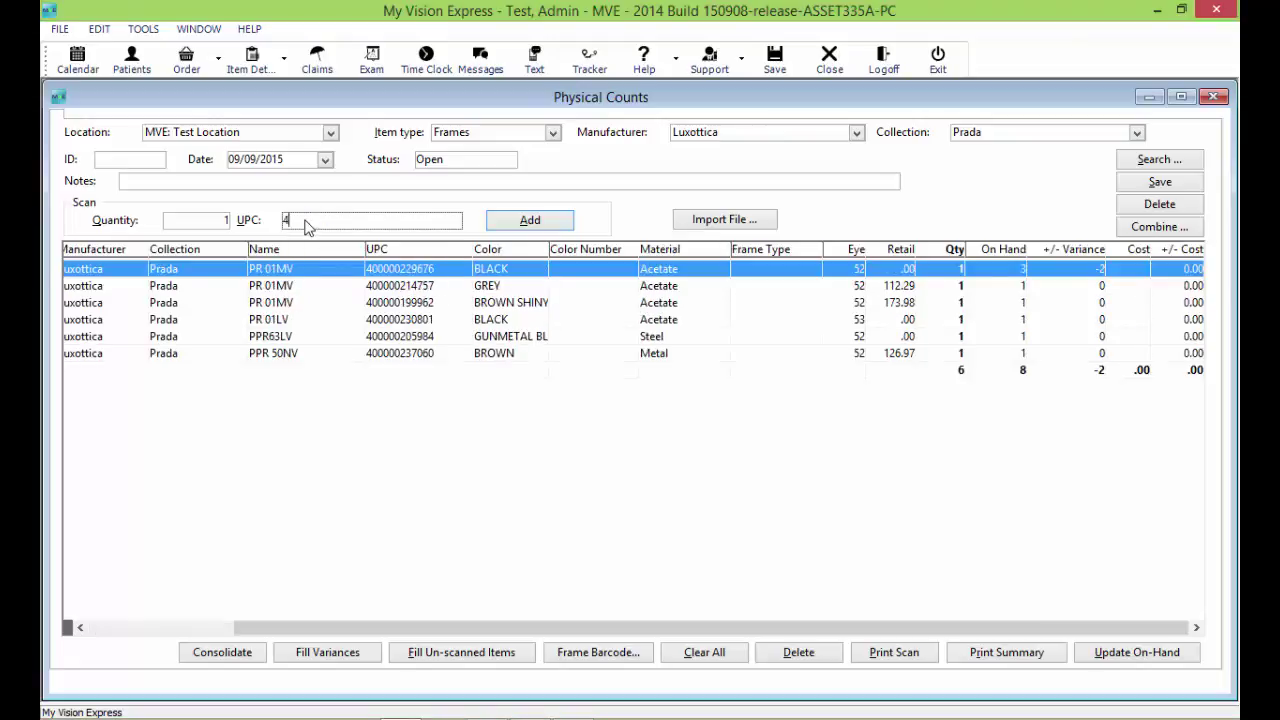
pyautogui.write('00000229676 400000229676 400000229676 400000222684 400000222684 400000222684')
pyautogui.press('Return')
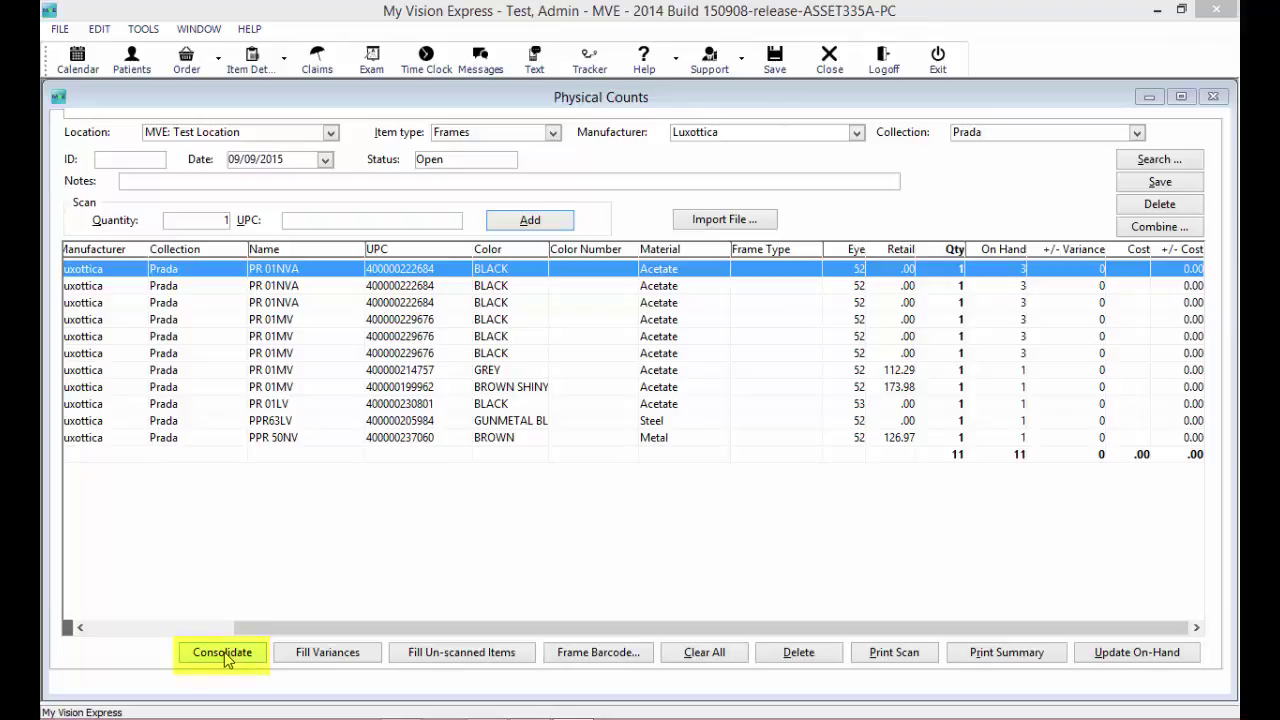
# Consolidate the repeated UPC entries in the count and fill the variances.
pyautogui.click(222, 653)
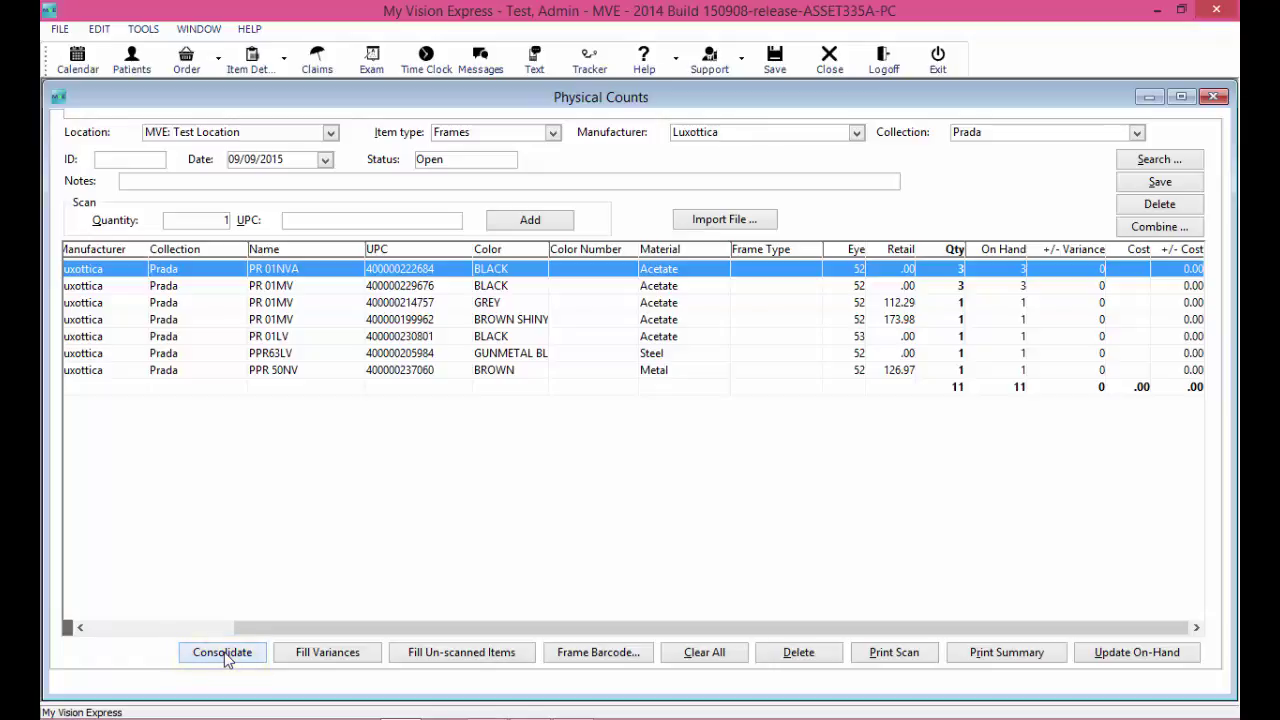
pyautogui.click(344, 651)
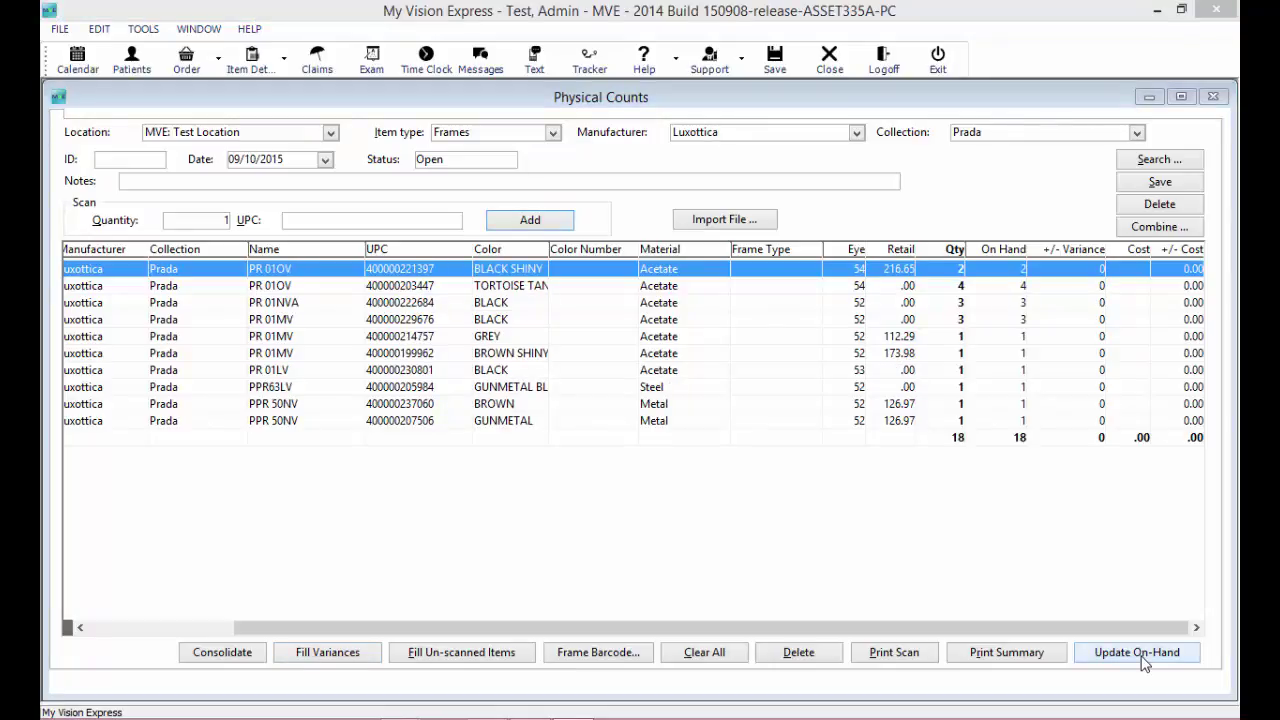
# Update the on-hand inventory for scanned items only, generate the frame barcode labels and close their preview.
pyautogui.click(1137, 652)
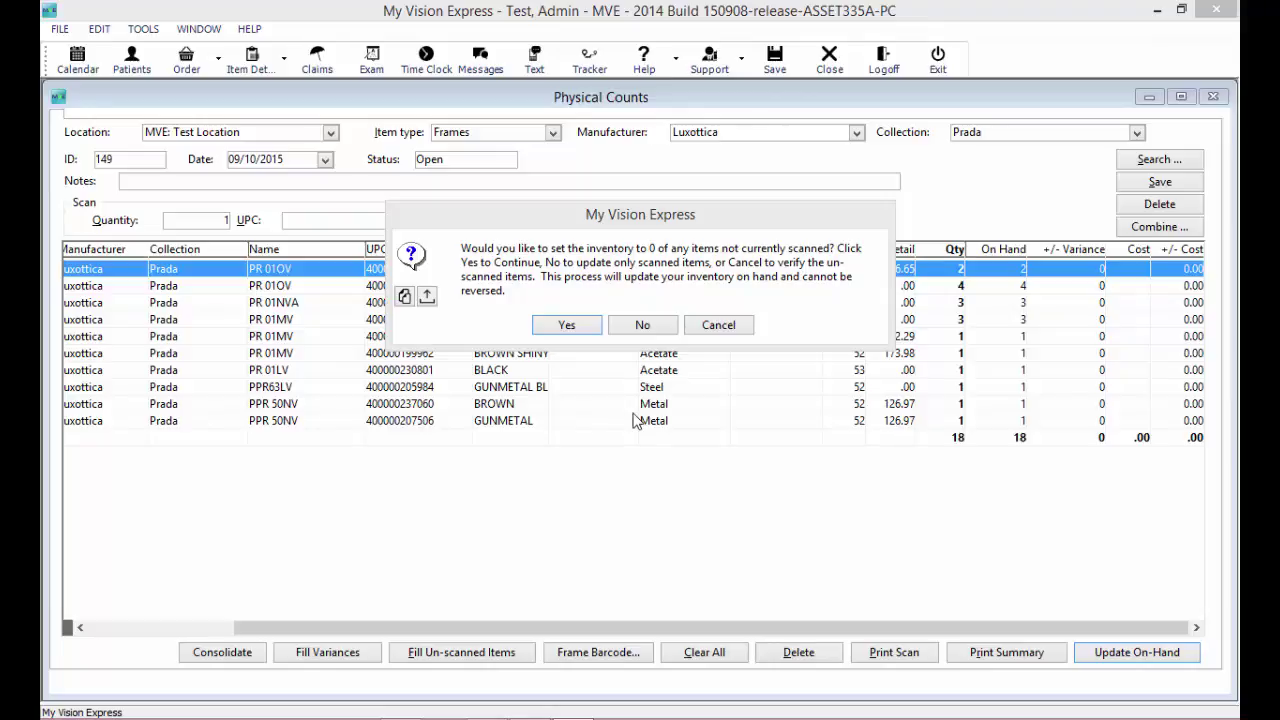
pyautogui.click(648, 327)
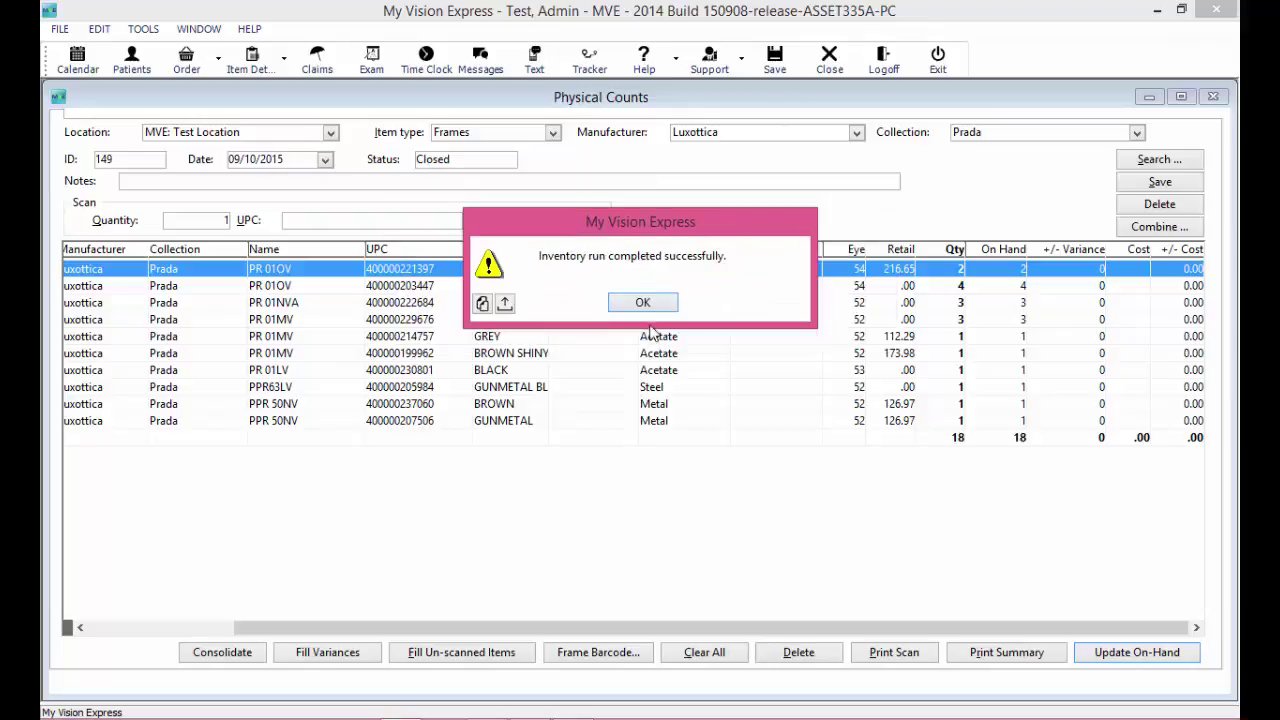
pyautogui.click(643, 303)
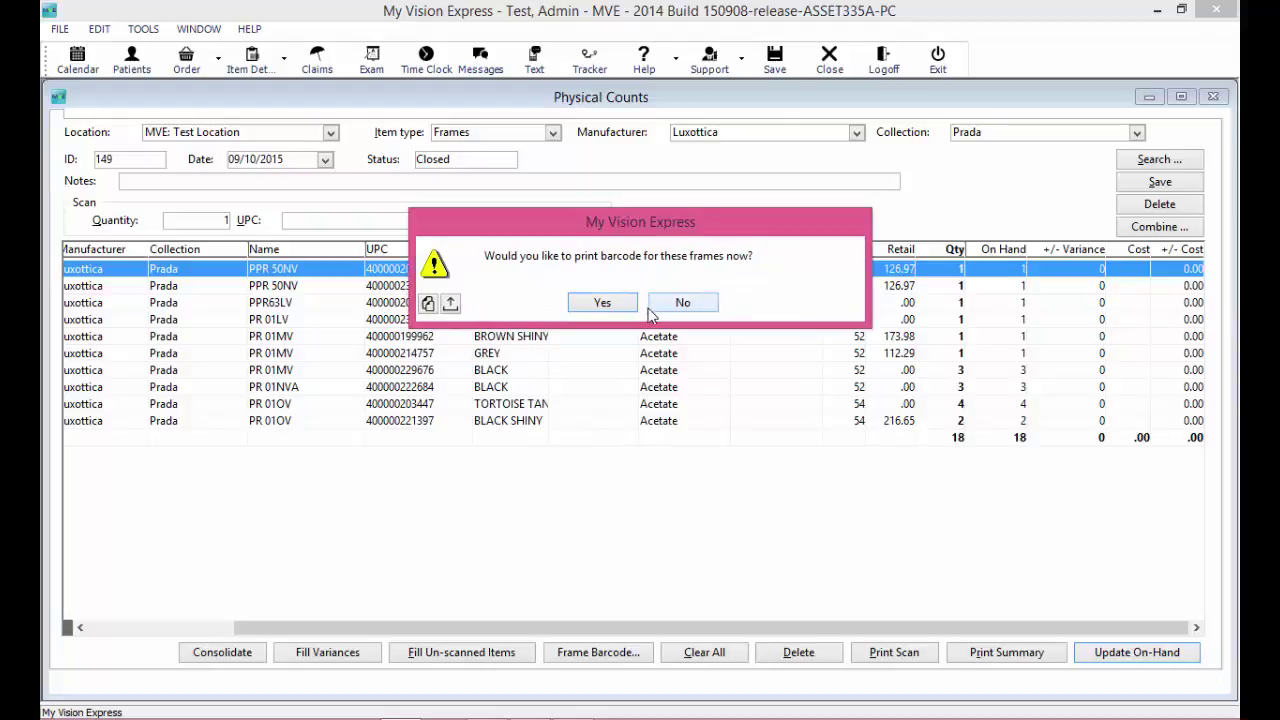
pyautogui.click(612, 306)
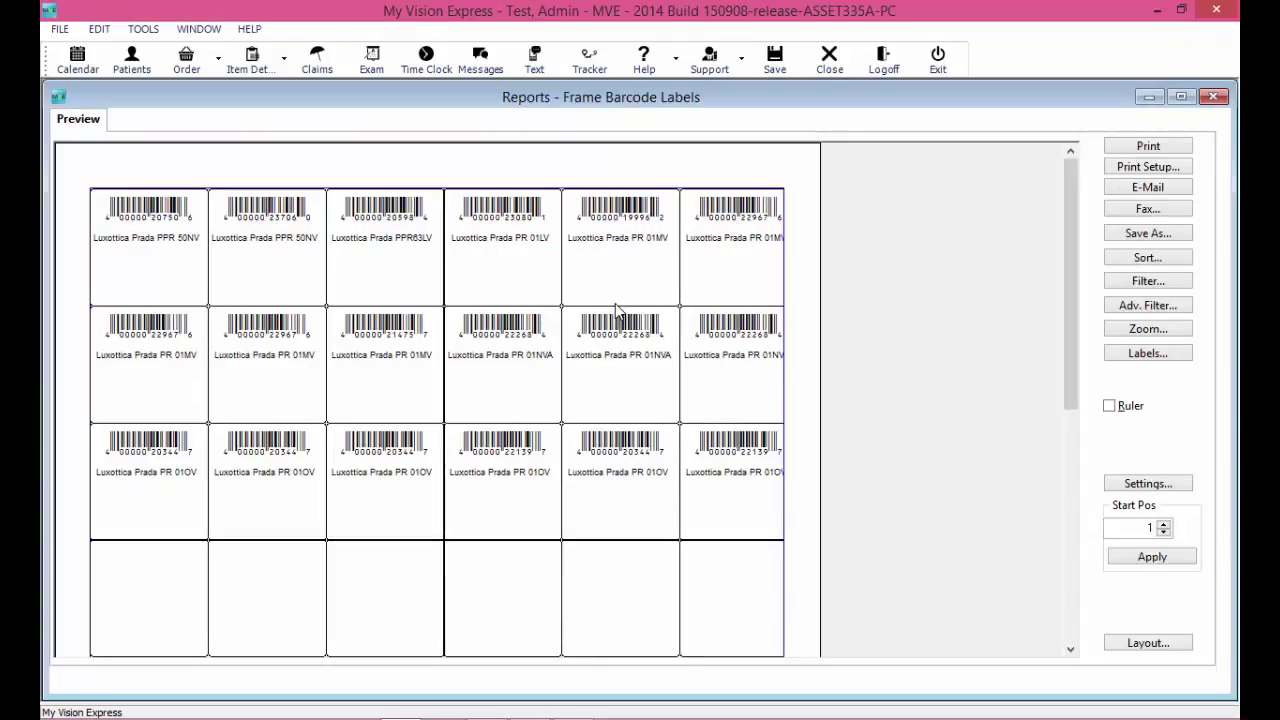
pyautogui.click(1213, 96)
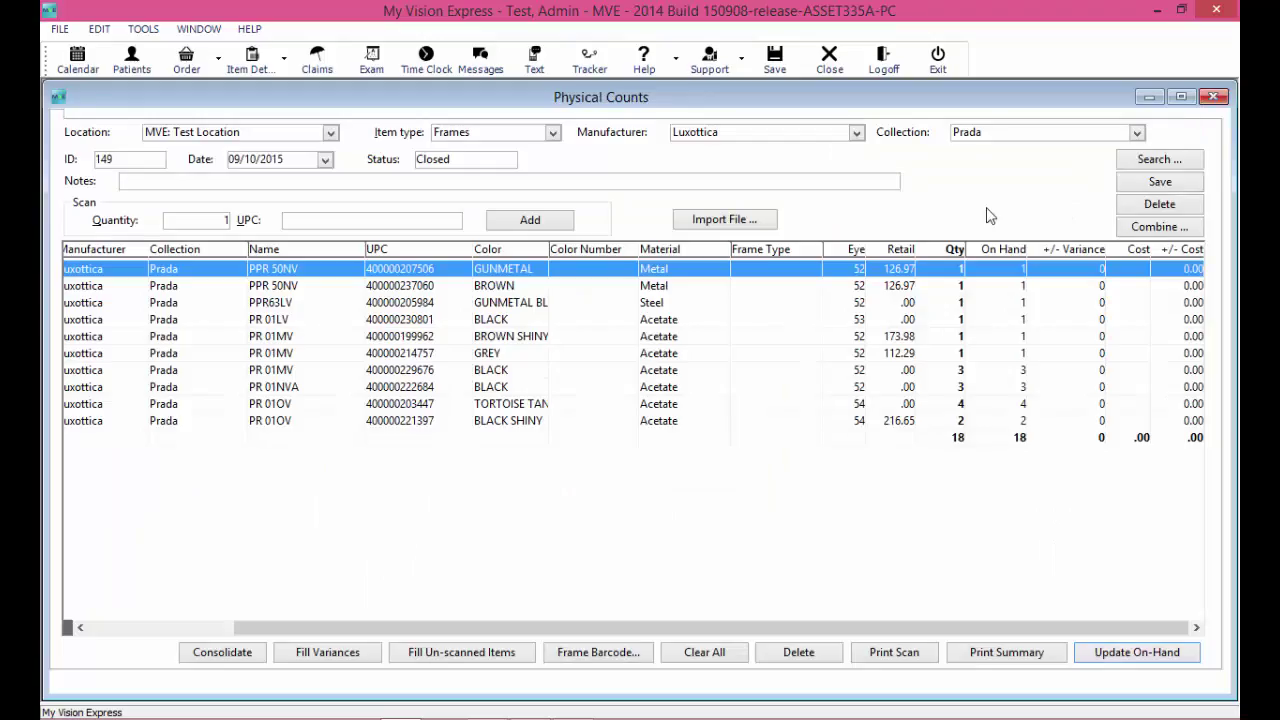